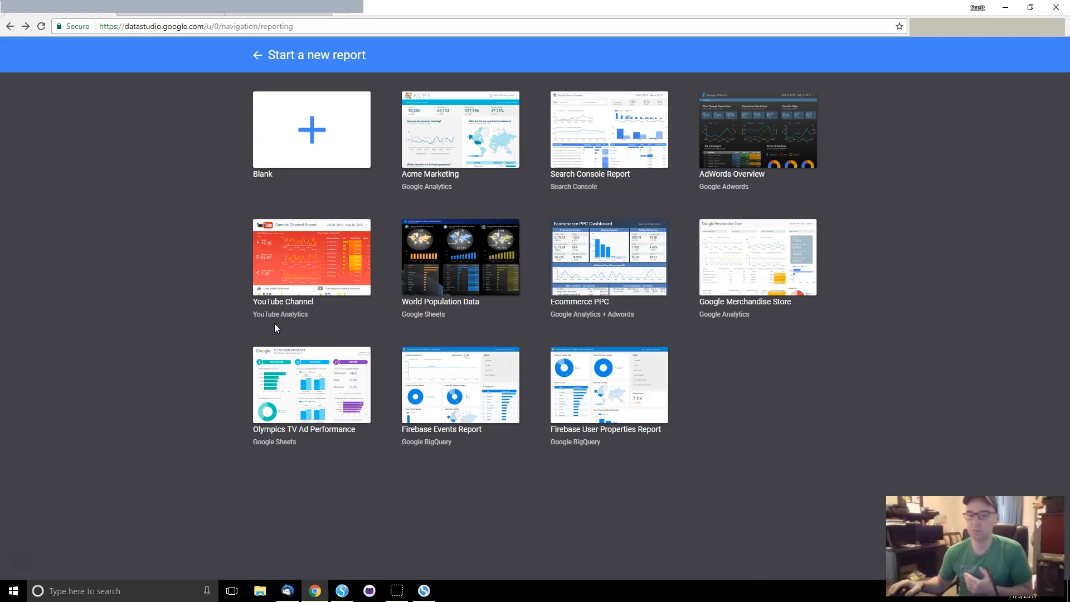
click(328, 310)
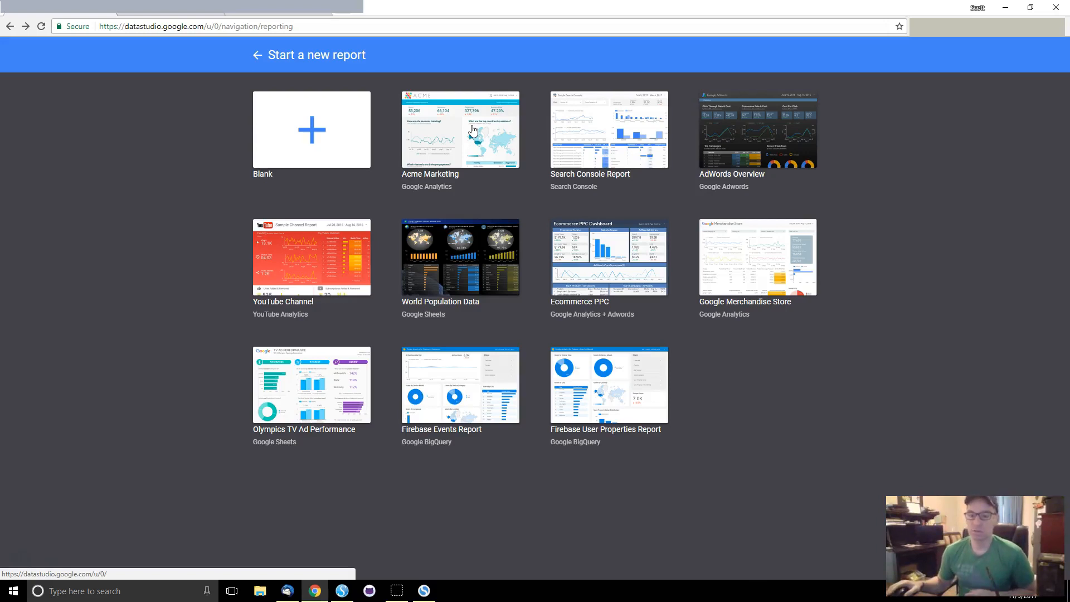
Step: Preview the Acme Marketing '[Sample] Google Analytics Marketing Website' template and check its Oct 16 sessions
click(432, 130)
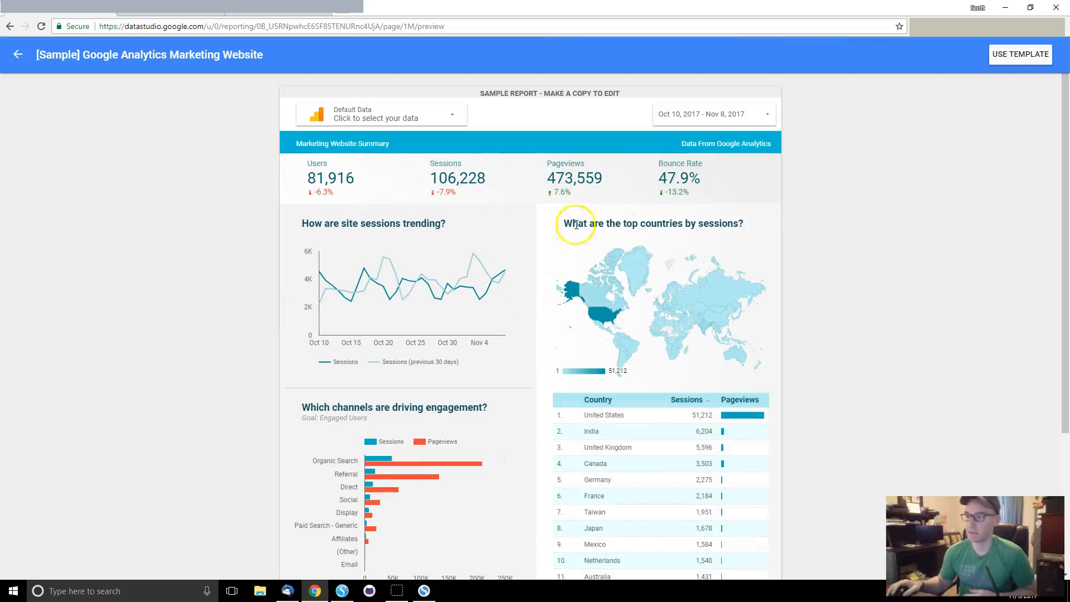
mouse_move(473, 473)
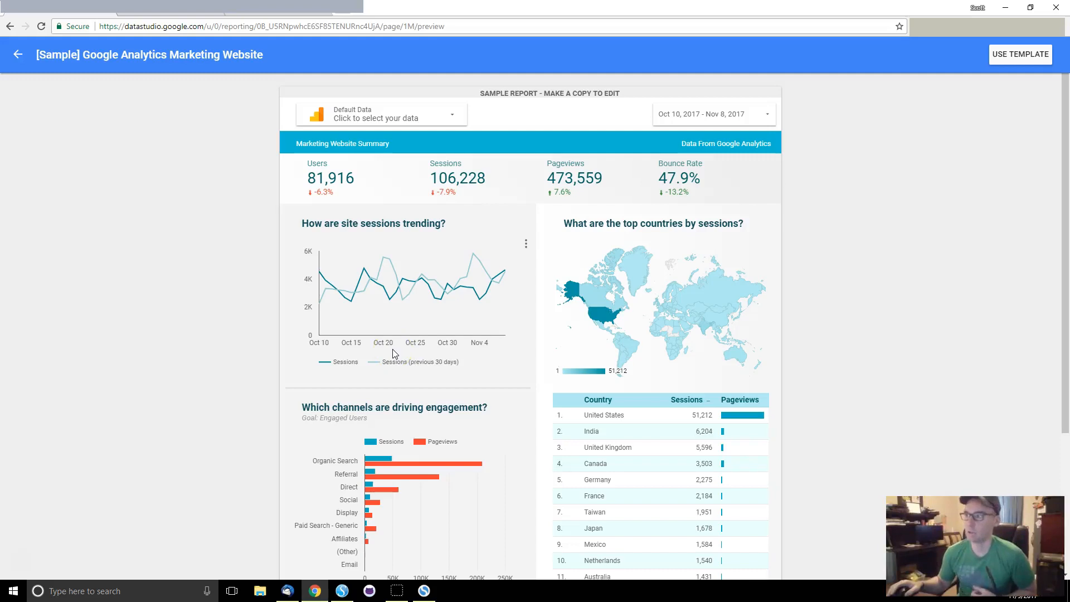
click(341, 295)
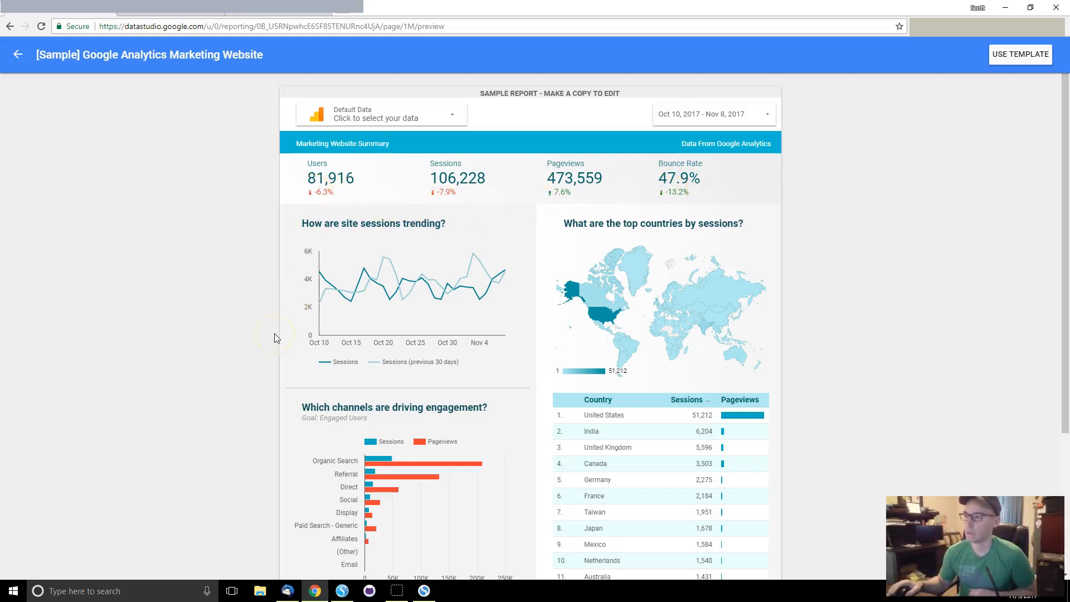
mouse_move(327, 315)
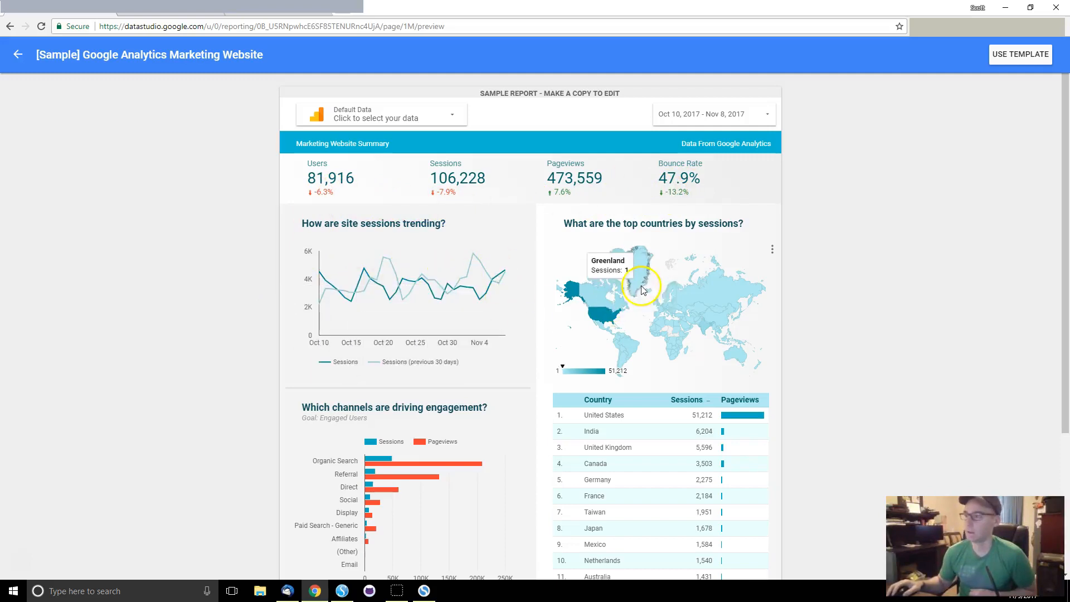
scroll(739, 310, down, 1)
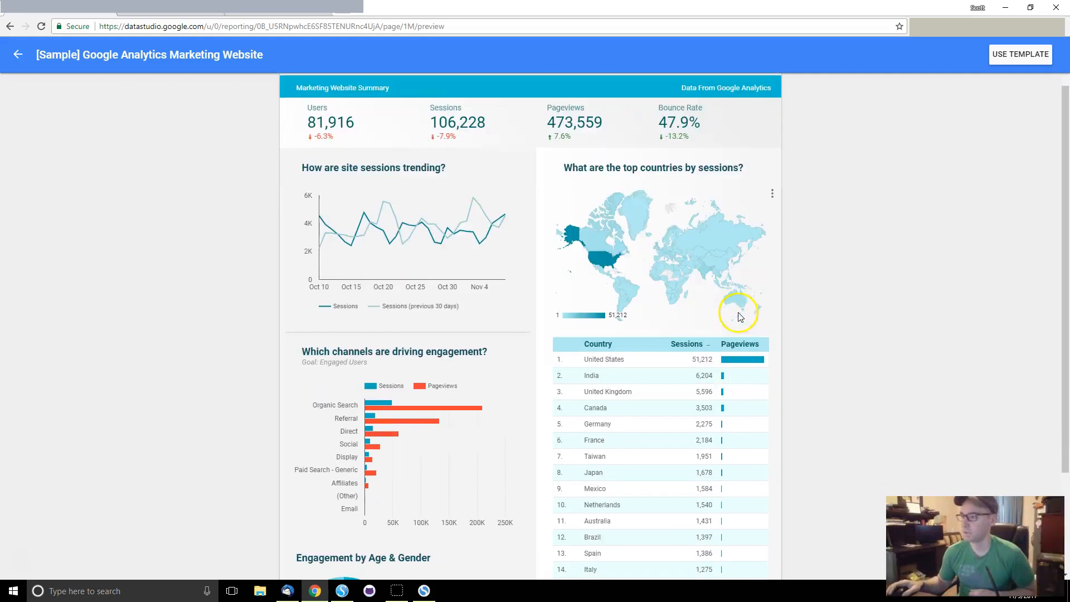
scroll(659, 379, down, 1)
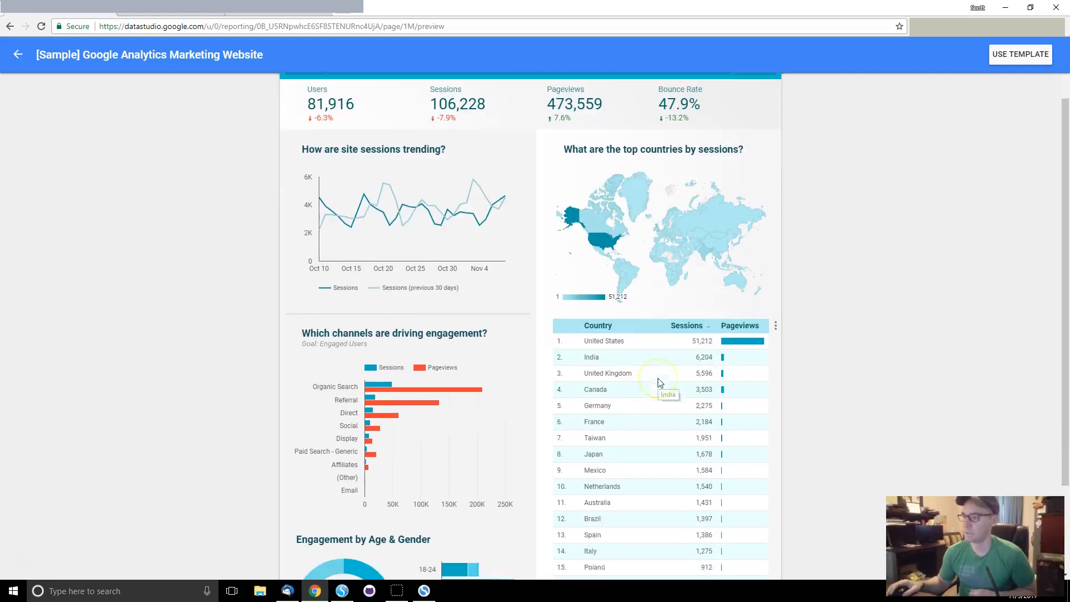
scroll(659, 382, down, 1)
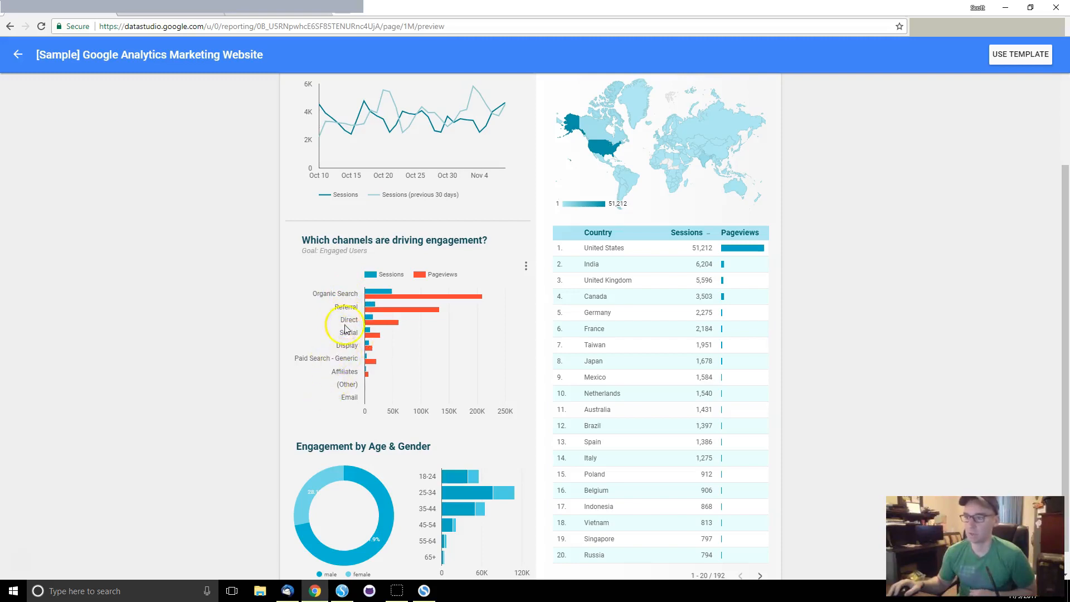
scroll(507, 320, down, 1)
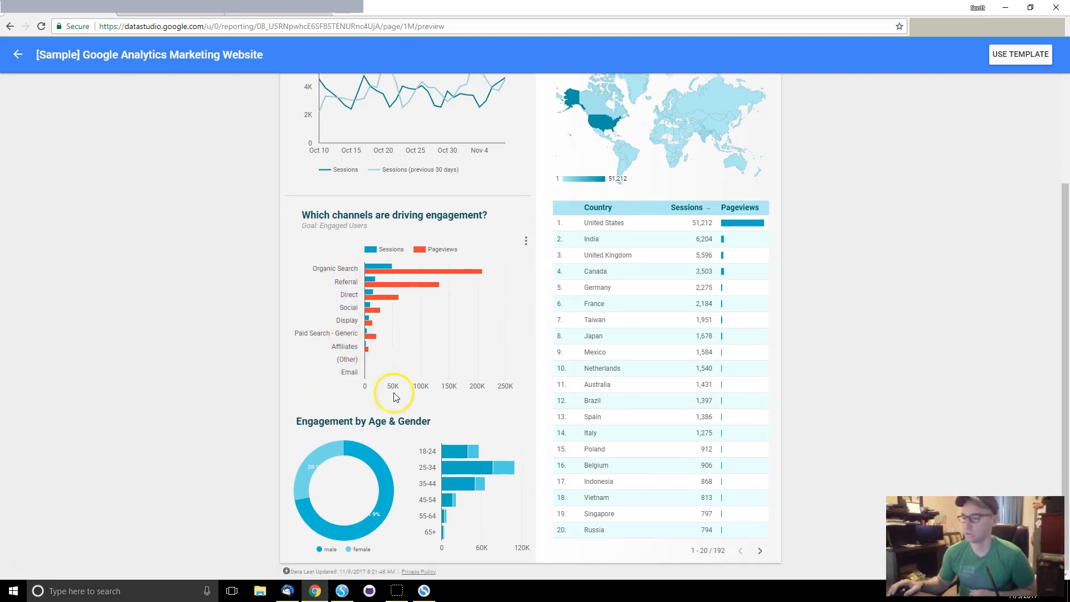
mouse_move(307, 491)
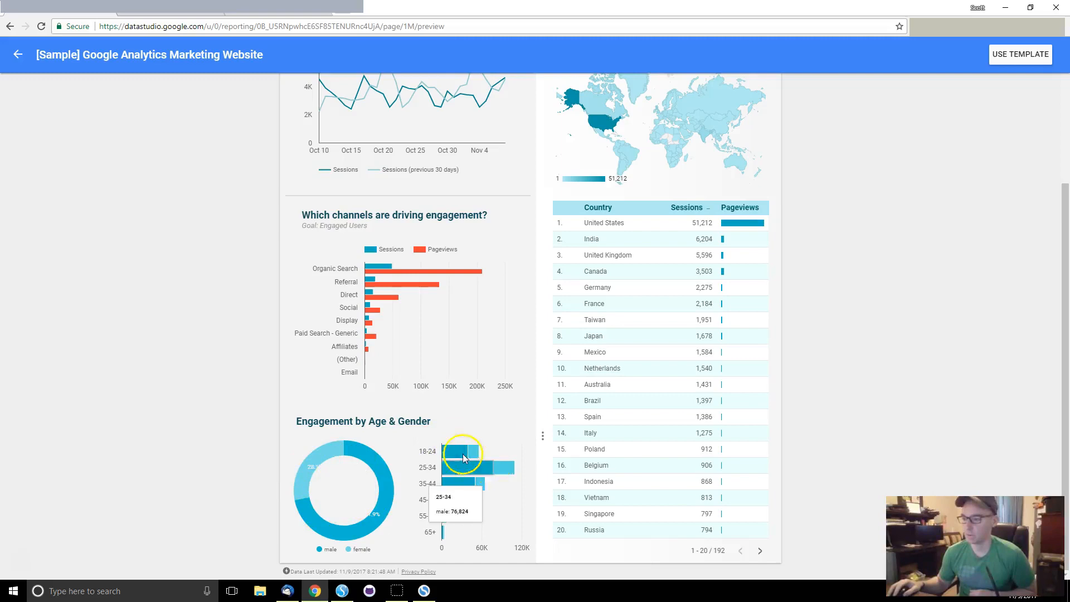
scroll(681, 533, up, 2)
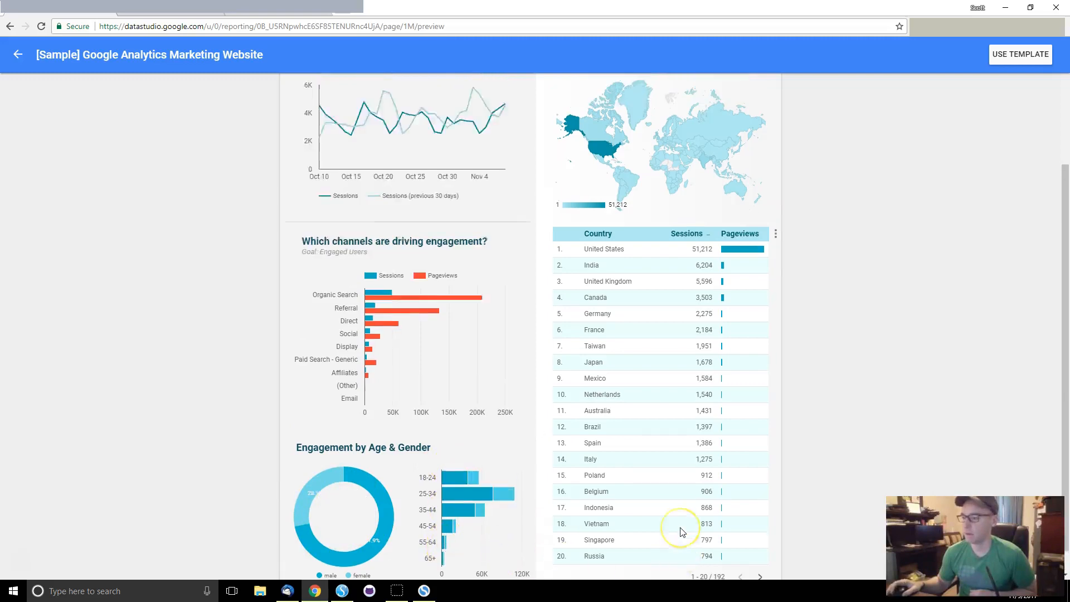
scroll(681, 532, up, 3)
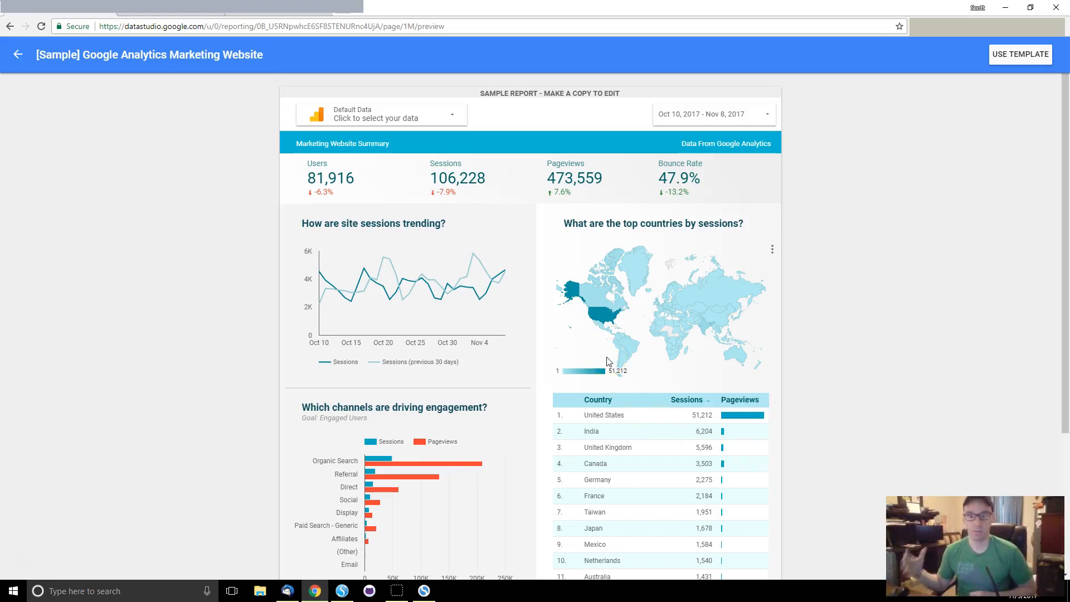
Step: Start a new report from the sample template and review its sample data source names
click(1034, 56)
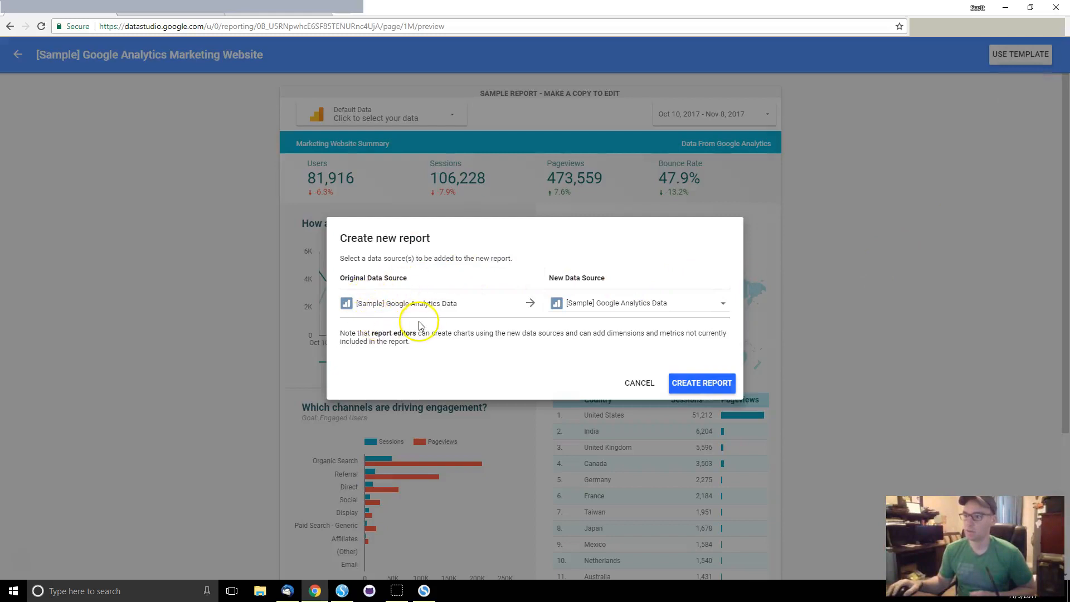
triple_click(387, 307)
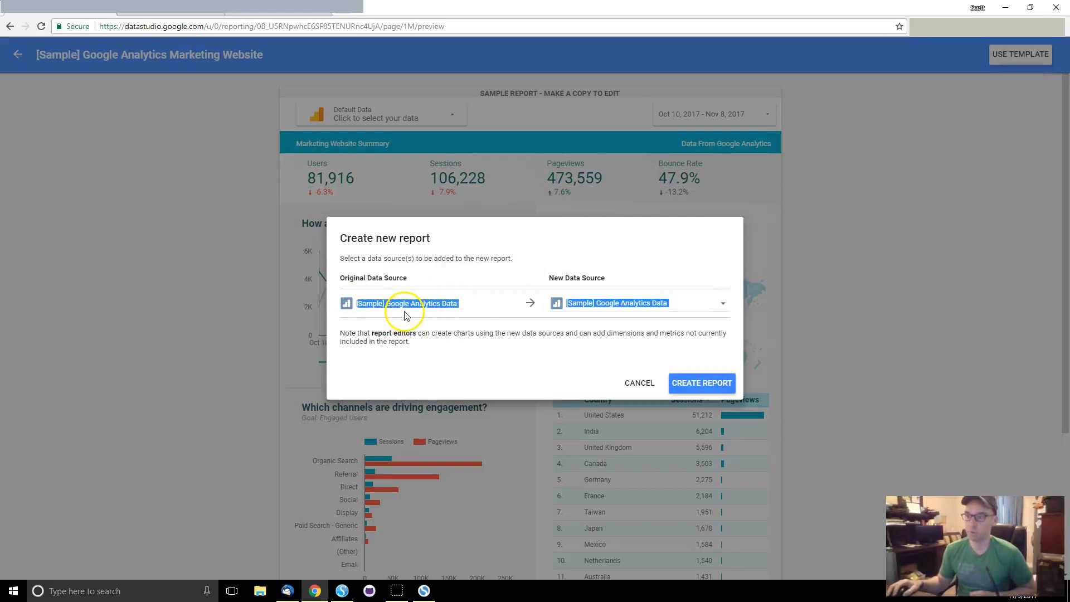
click(410, 315)
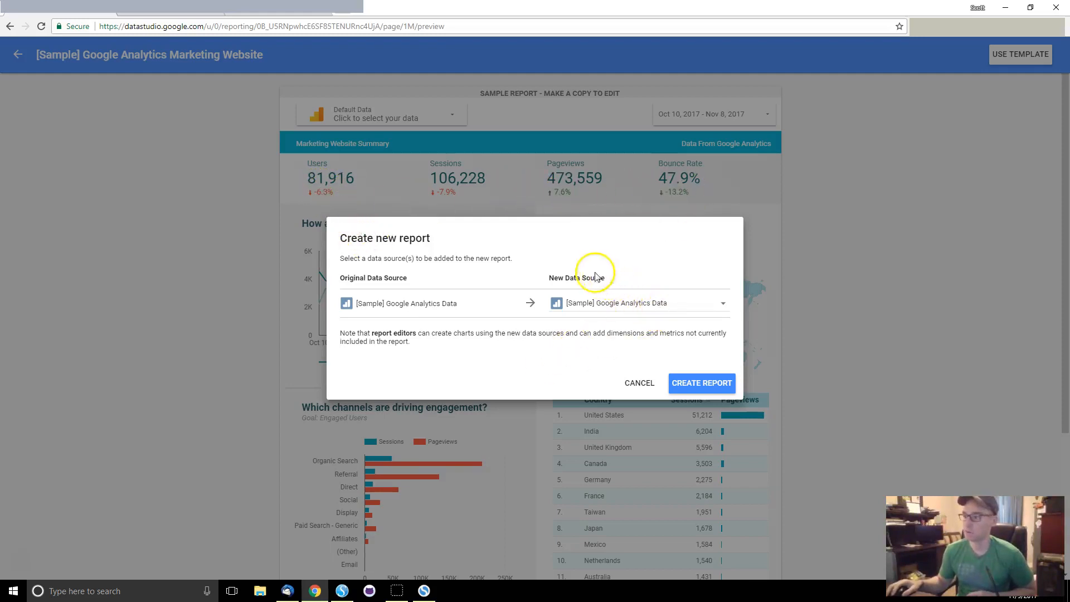
Step: Browse the New Data Source list for a replacement for the sample Google Analytics data
click(723, 305)
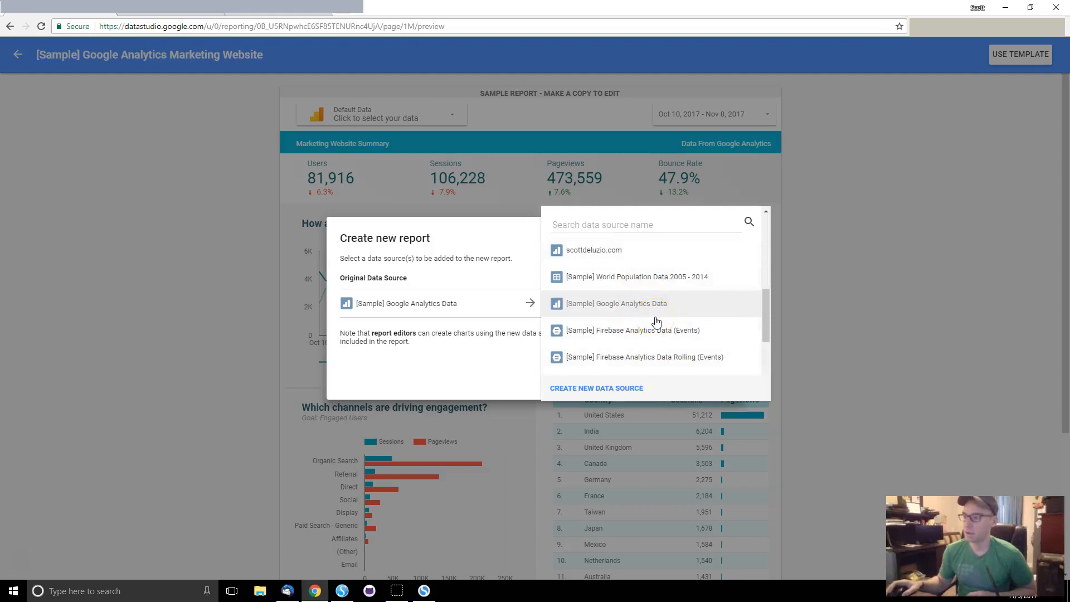
click(612, 249)
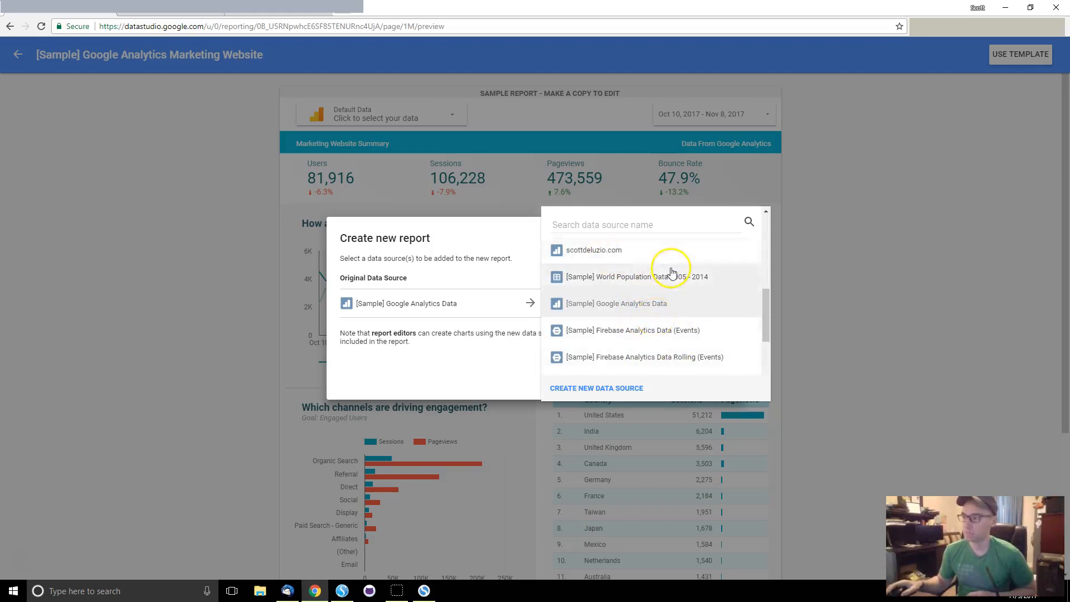
scroll(709, 311, down, 1)
scroll(708, 316, down, 5)
scroll(707, 316, up, 3)
click(680, 352)
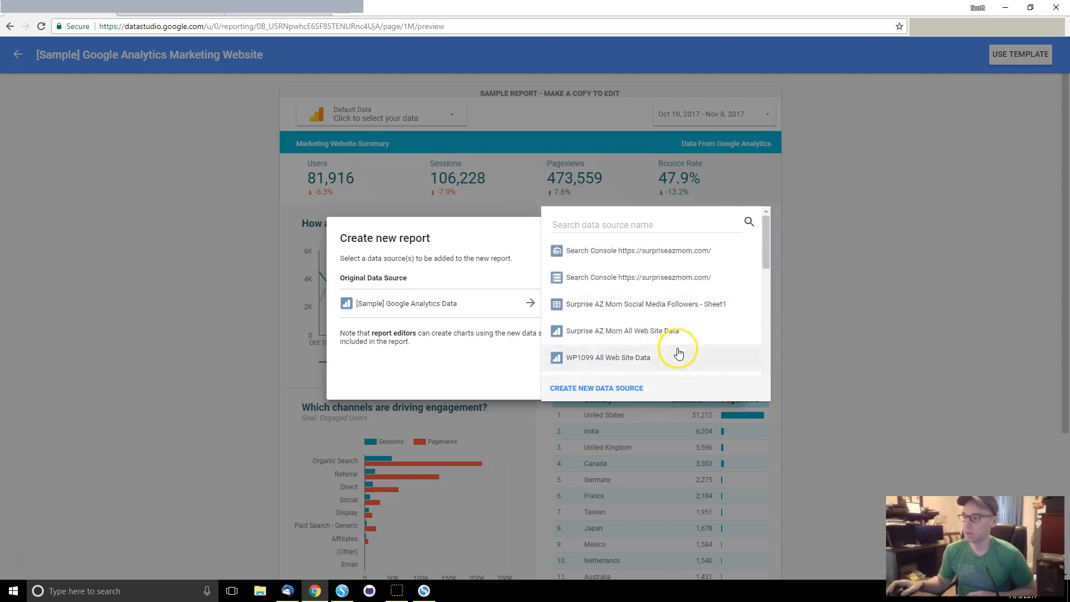
scroll(678, 352, down, 2)
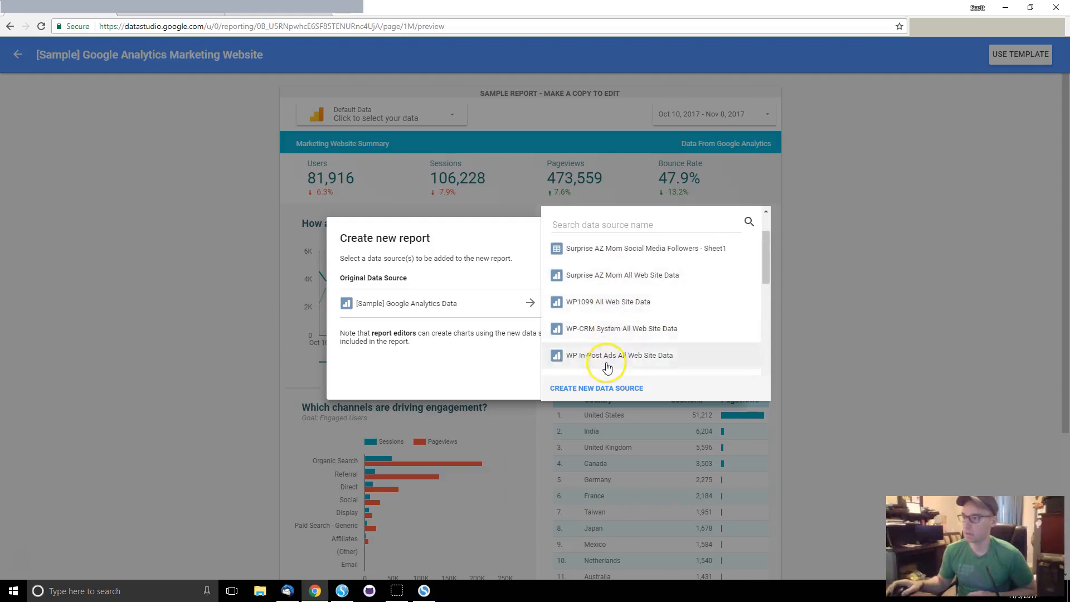
scroll(607, 368, up, 2)
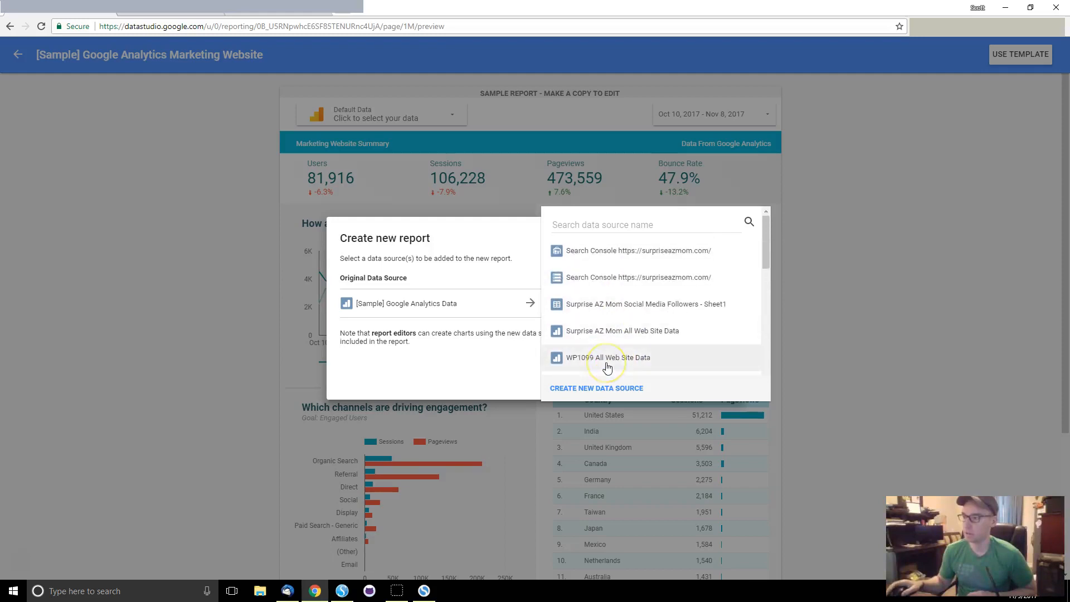
Step: Create a new Google Analytics data source, choosing the account, property and reporting view
click(593, 389)
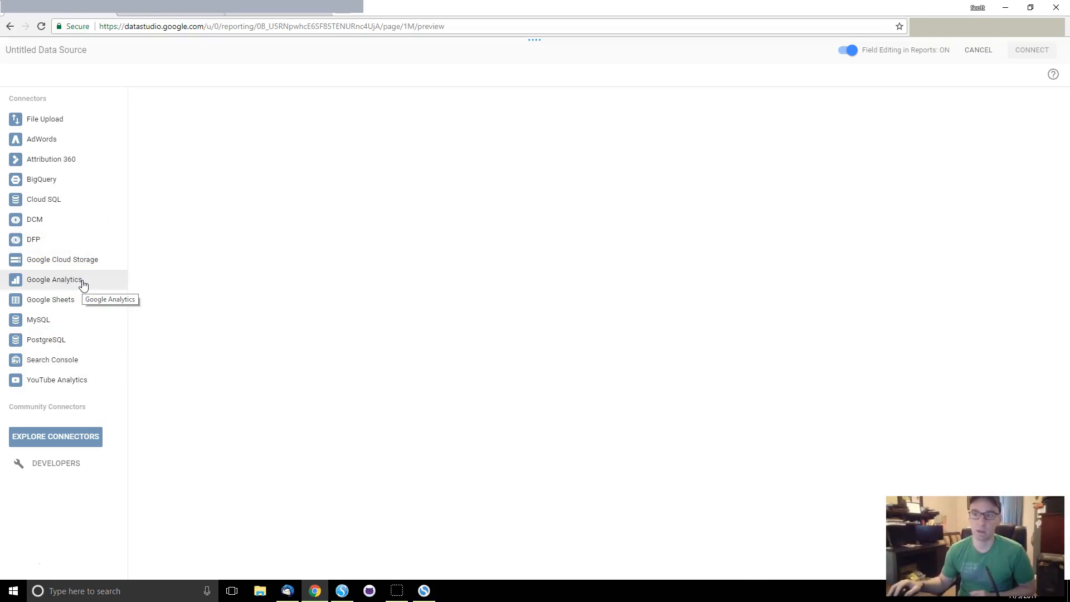
click(118, 280)
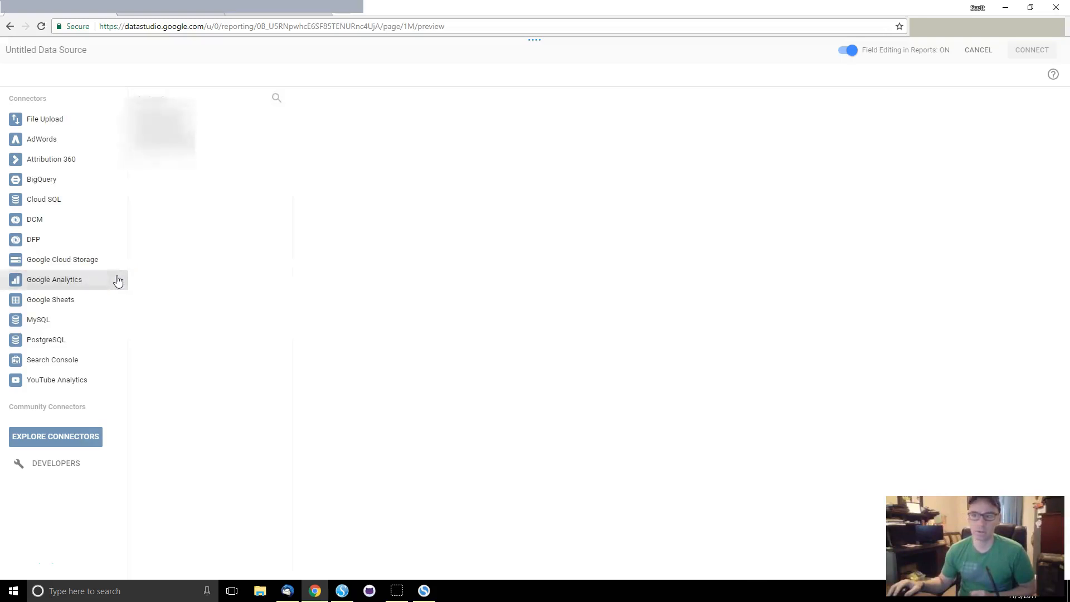
click(187, 133)
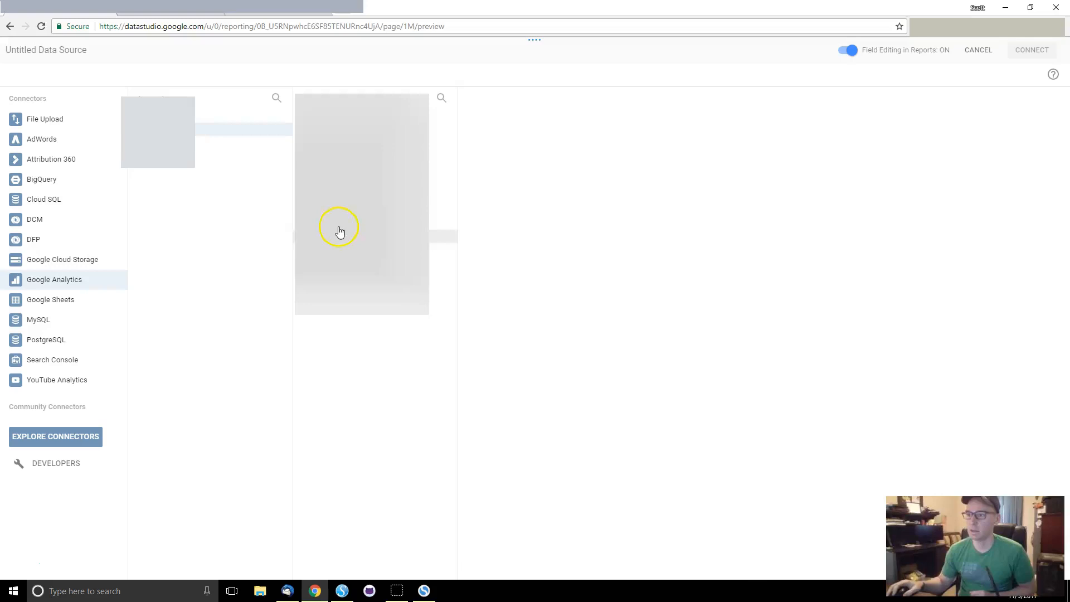
click(330, 185)
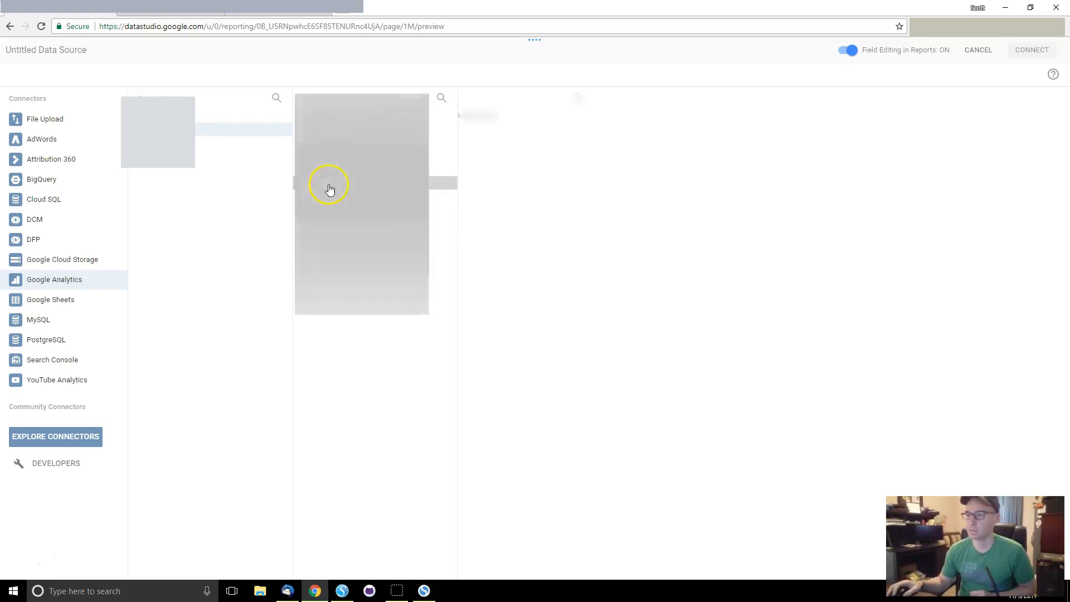
click(501, 118)
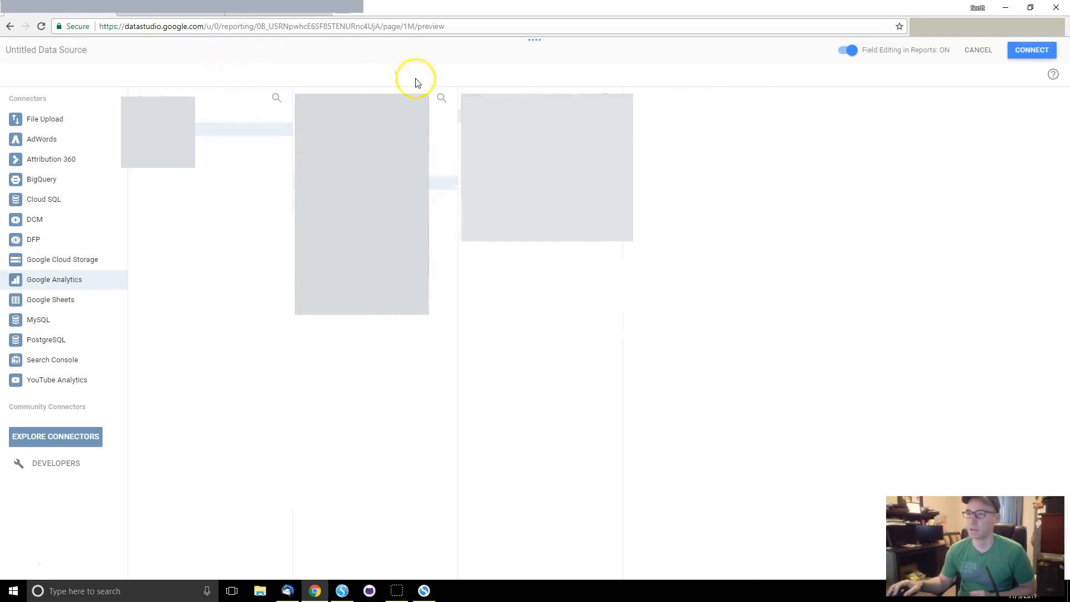
Step: Connect the new Google Analytics data source and look through its field list
click(1027, 54)
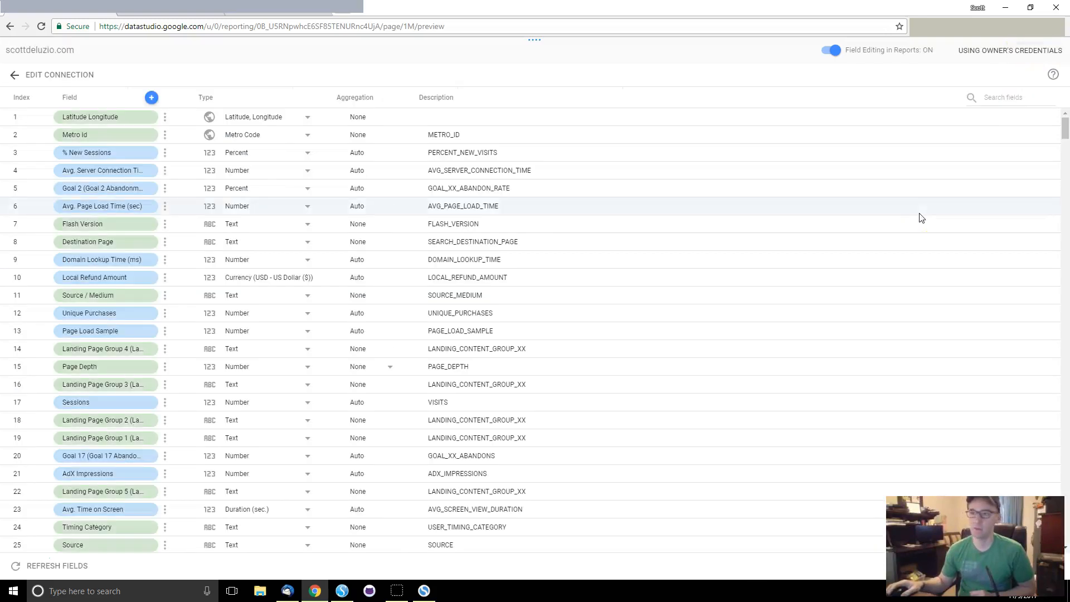
click(300, 117)
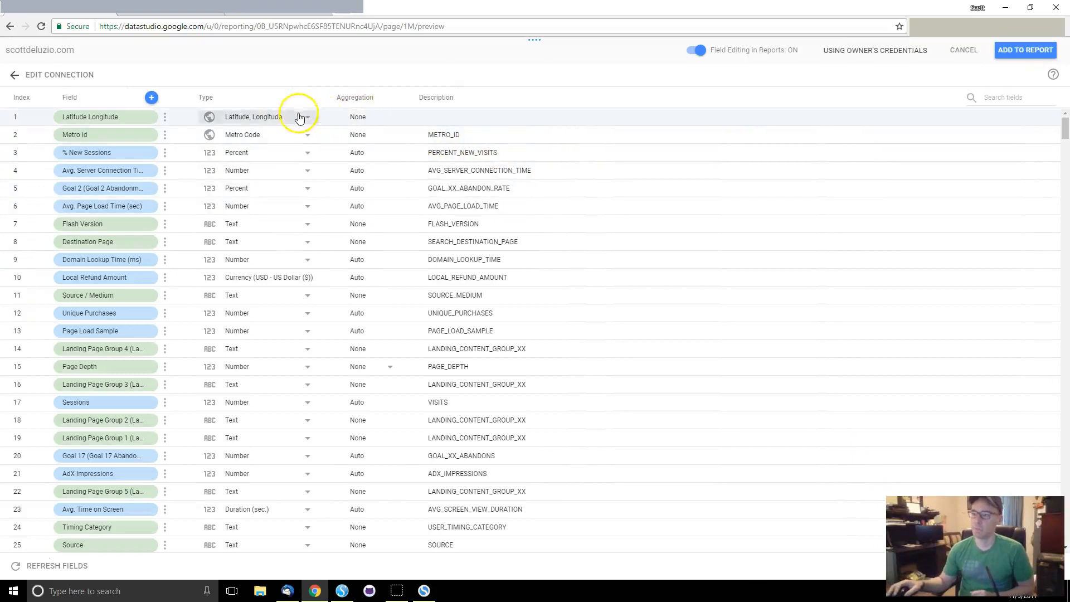
scroll(113, 248, down, 7)
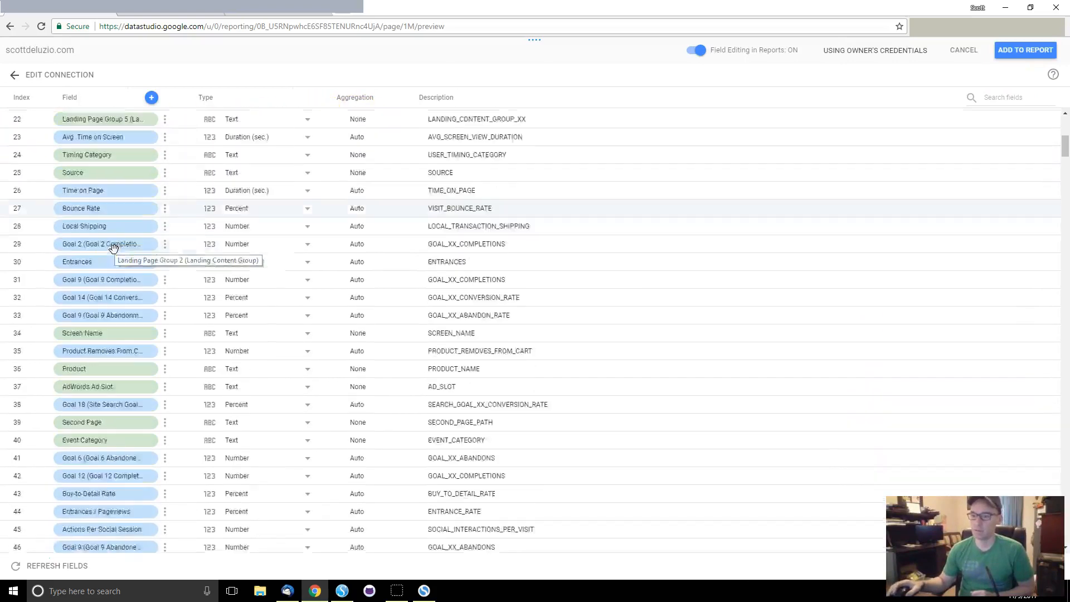
scroll(113, 248, down, 20)
scroll(114, 247, down, 18)
scroll(115, 251, down, 20)
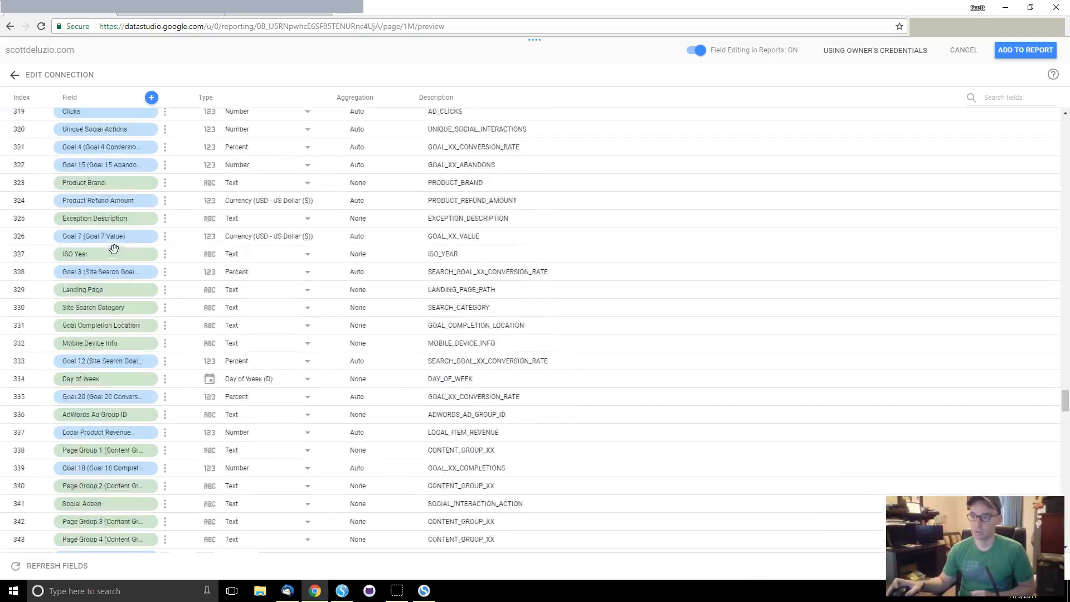
click(110, 503)
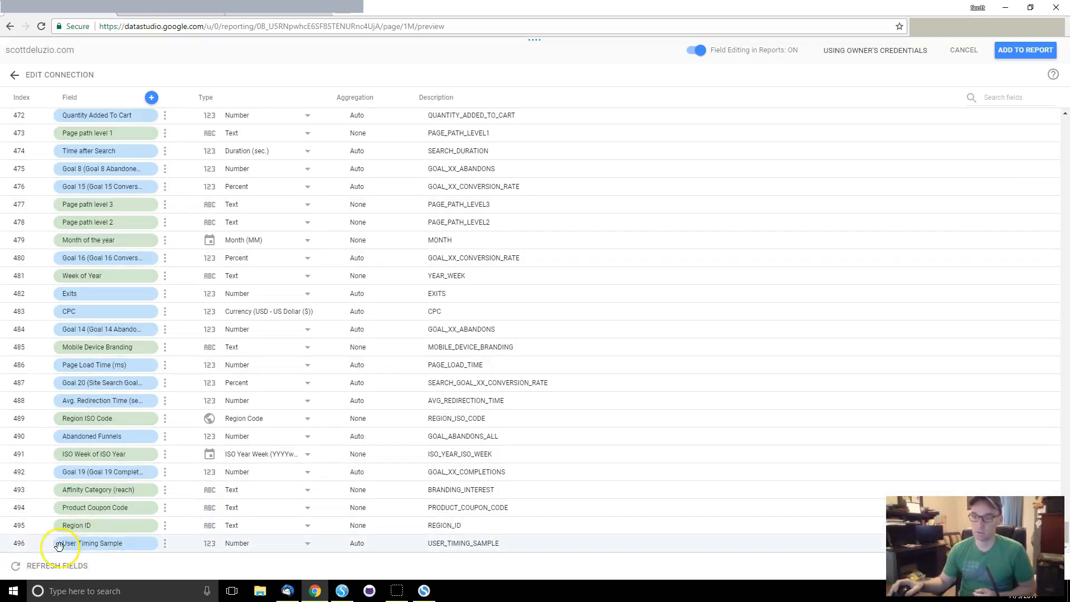
scroll(135, 363, up, 20)
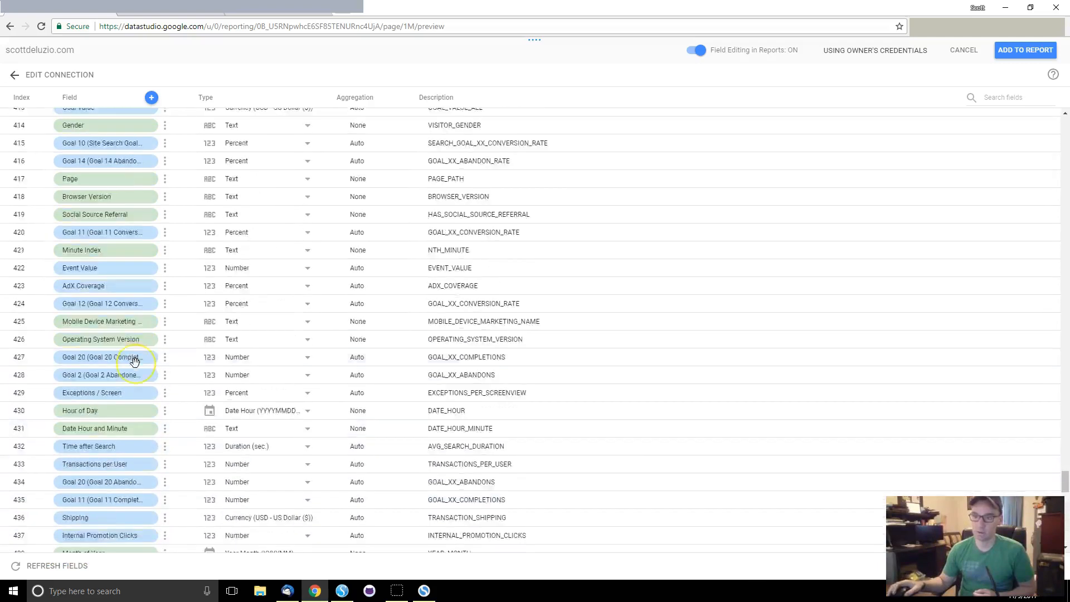
scroll(135, 362, up, 2)
scroll(135, 363, up, 12)
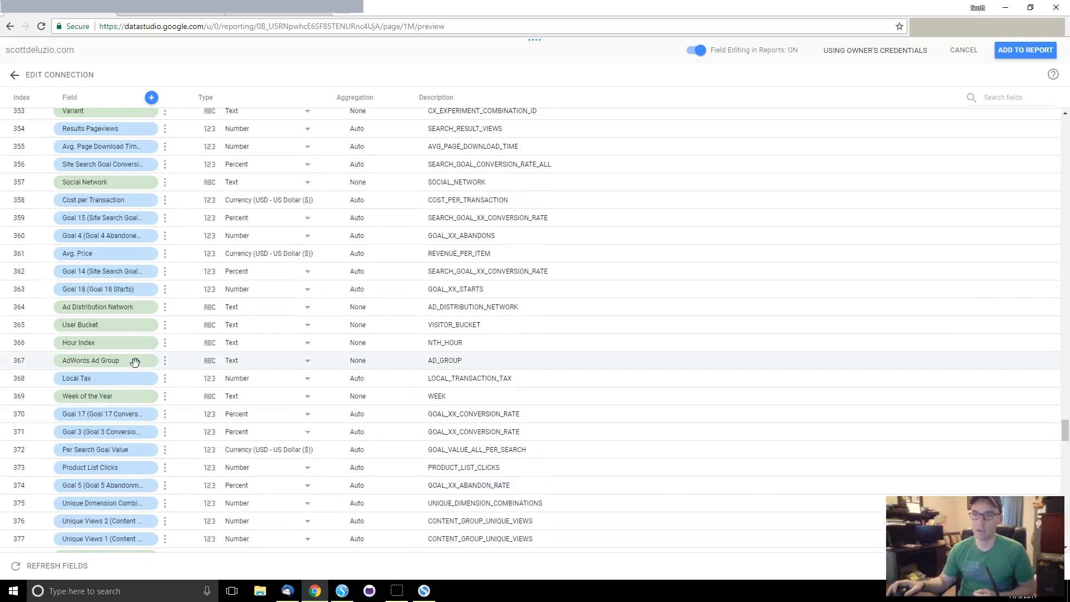
scroll(135, 362, up, 8)
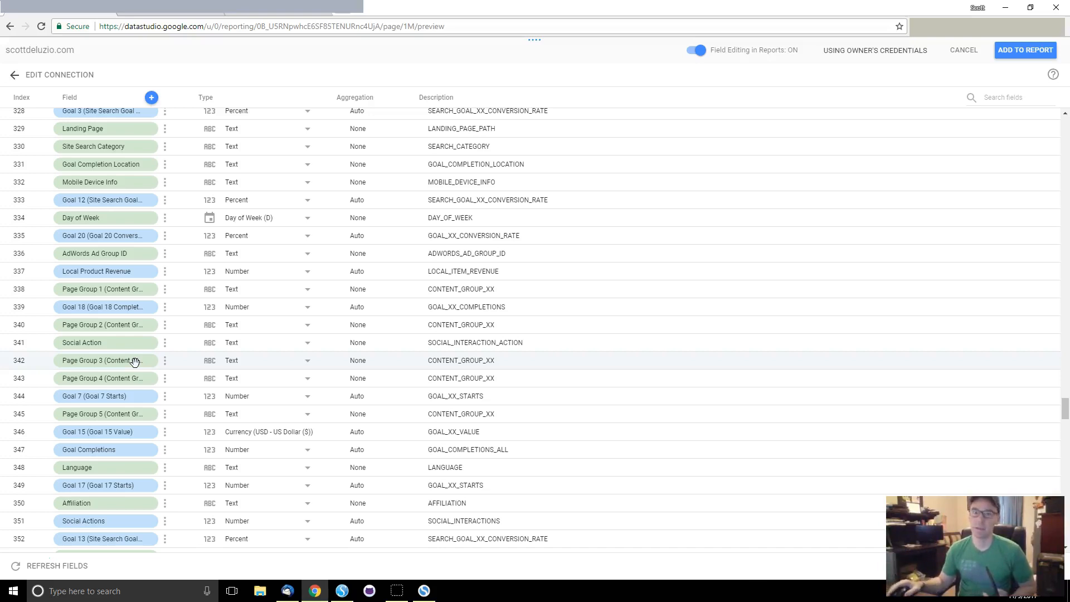
Step: Add the new data source to the report and create the report copy
scroll(601, 366, up, 20)
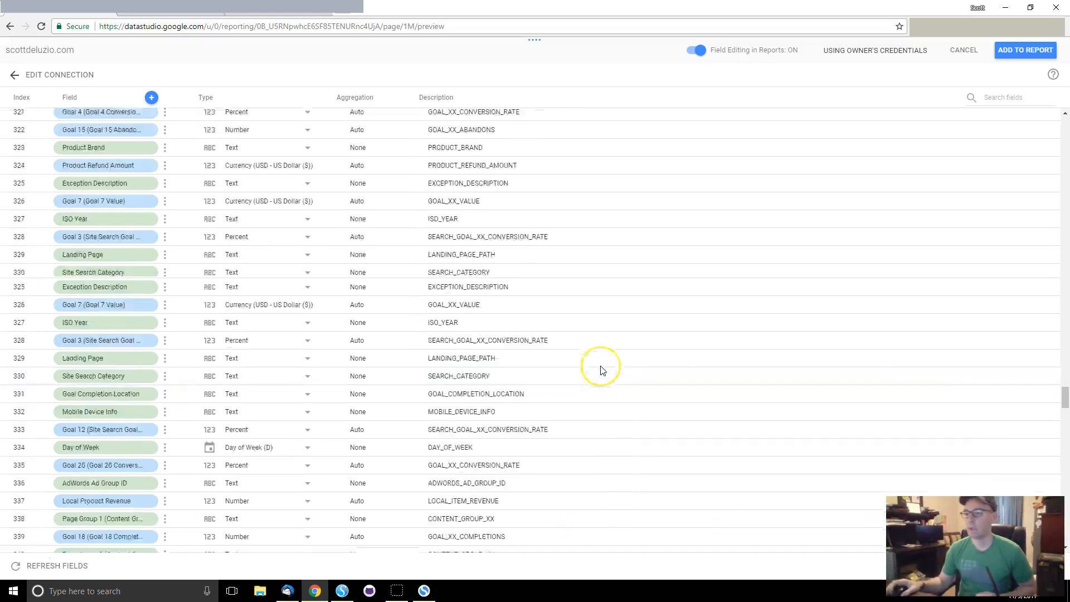
scroll(602, 371, up, 20)
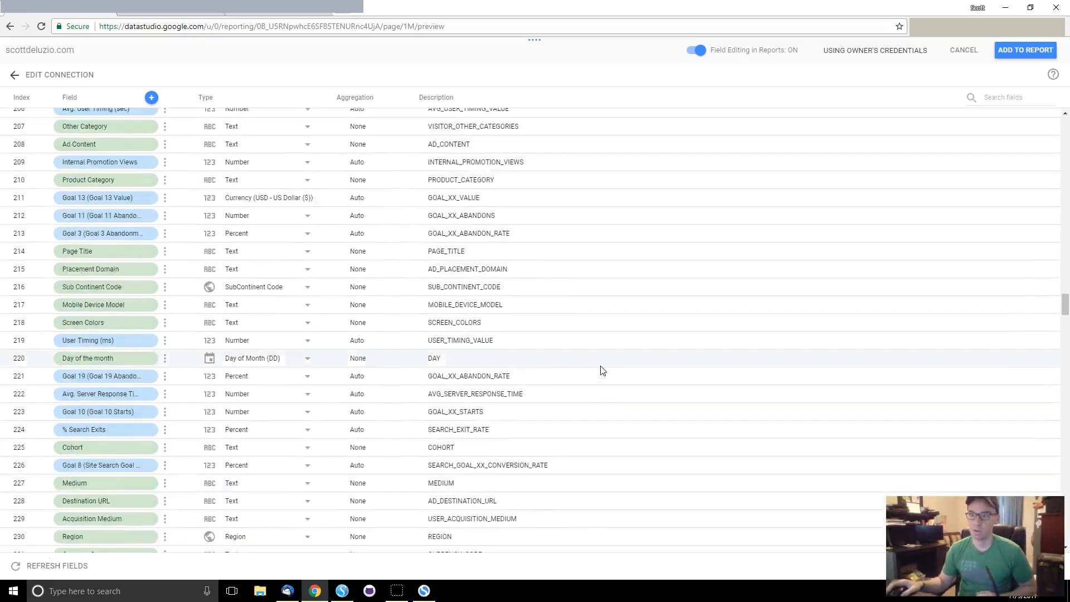
scroll(602, 371, up, 16)
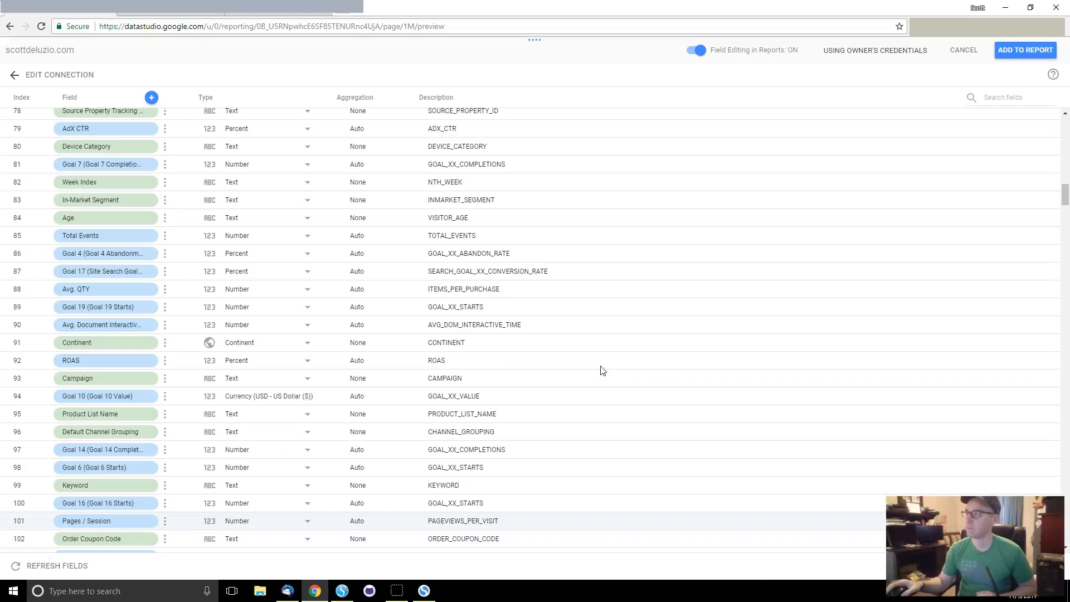
click(1028, 51)
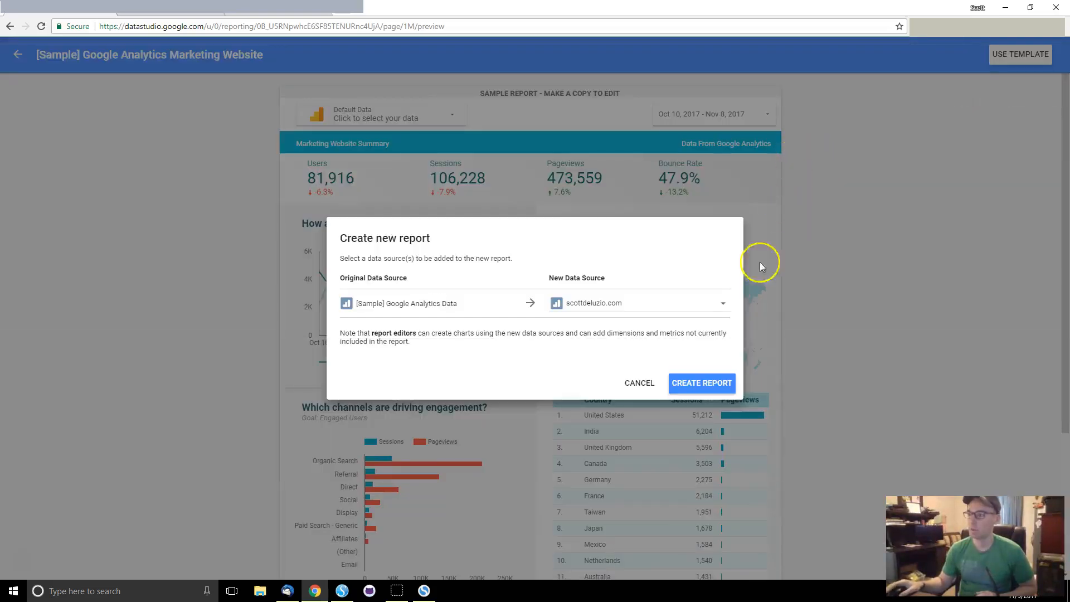
click(717, 385)
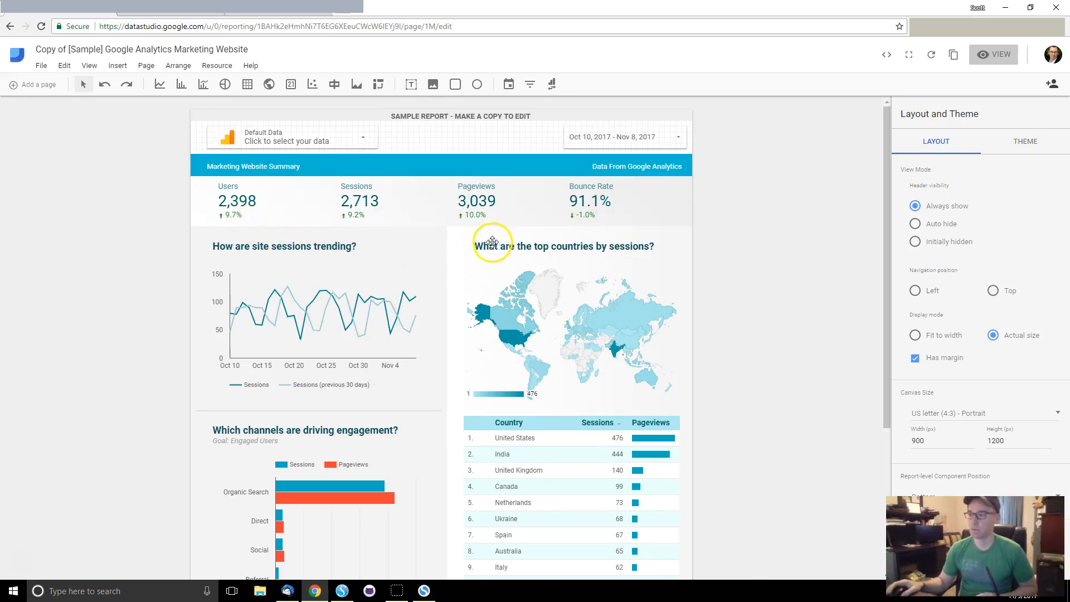
Step: Scroll through the copied report's charts, down to the country table led by United States (476 sessions)
scroll(490, 240, down, 2)
scroll(490, 241, up, 1)
scroll(292, 176, down, 2)
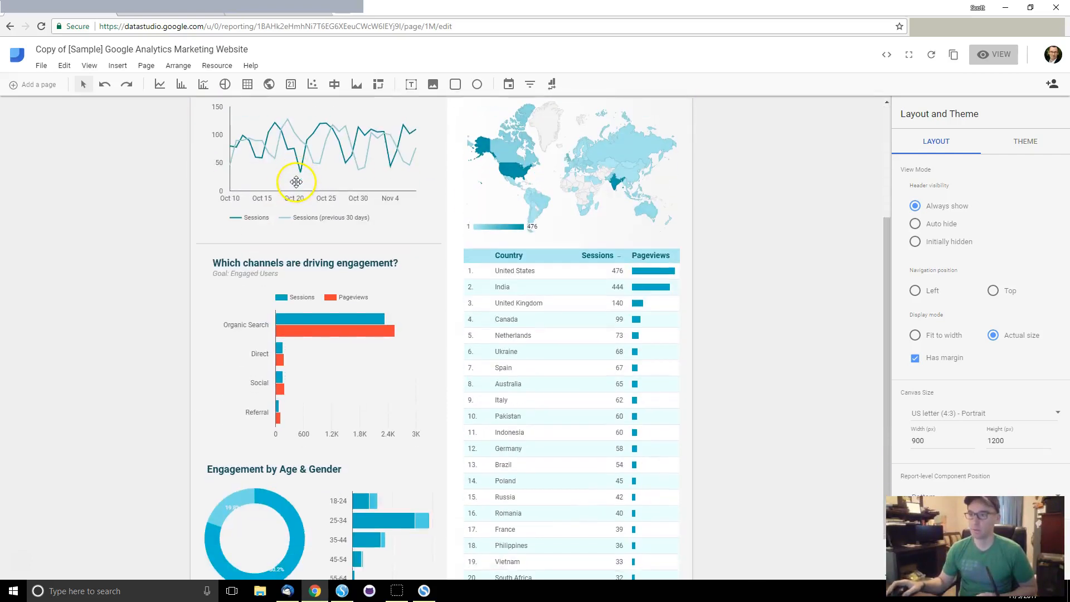
scroll(312, 391, down, 1)
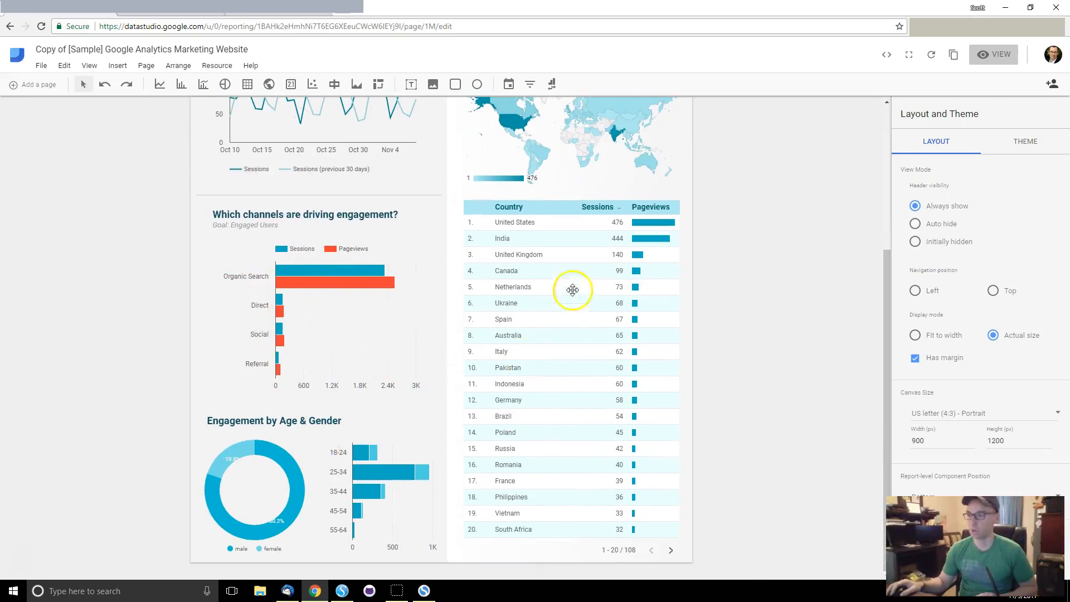
scroll(571, 159, up, 2)
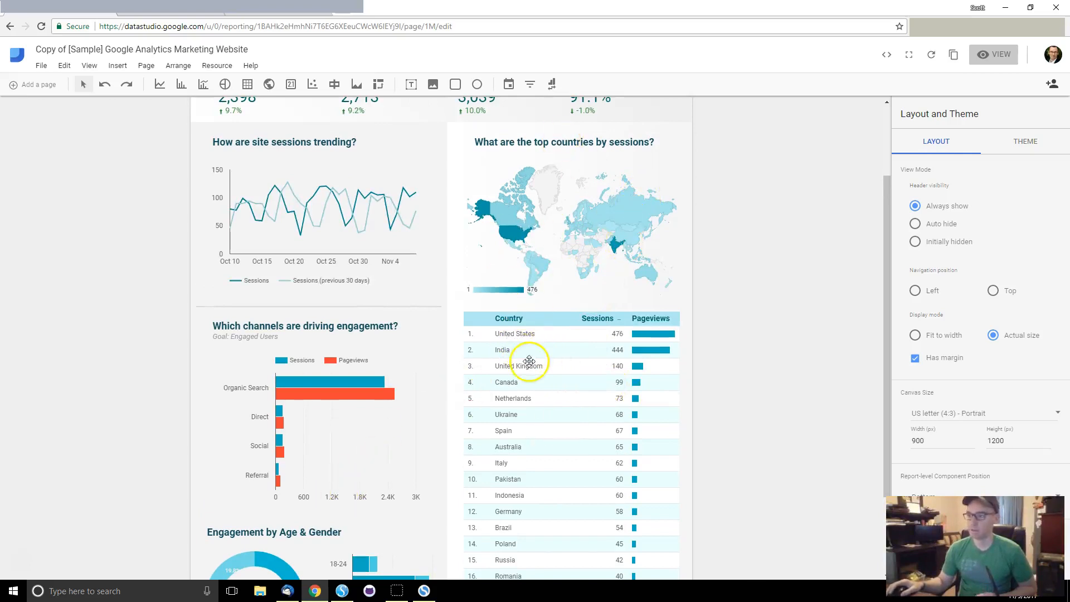
scroll(439, 377, up, 1)
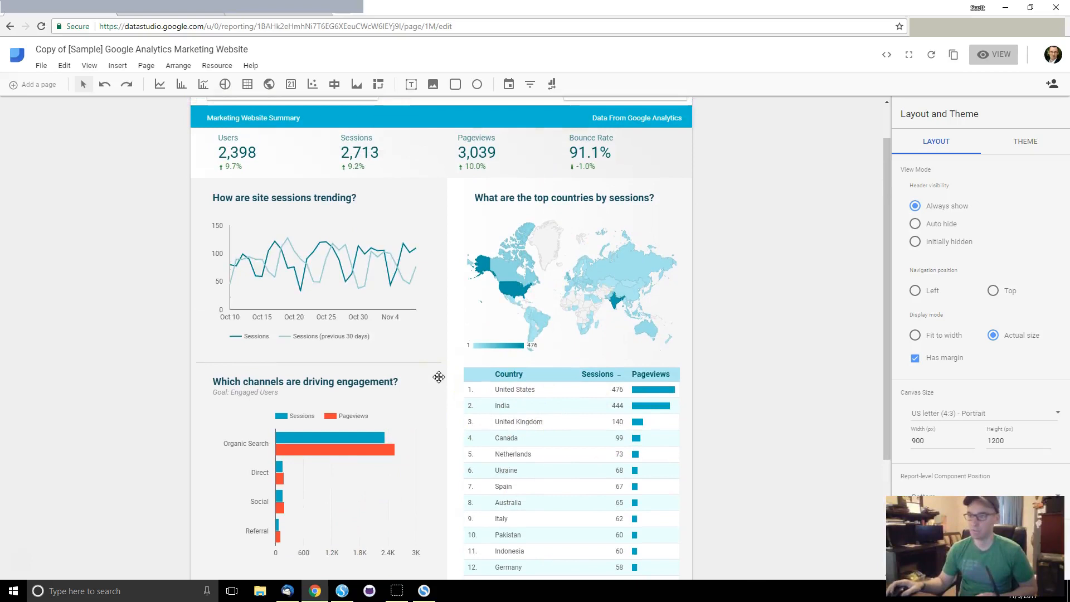
scroll(439, 377, down, 3)
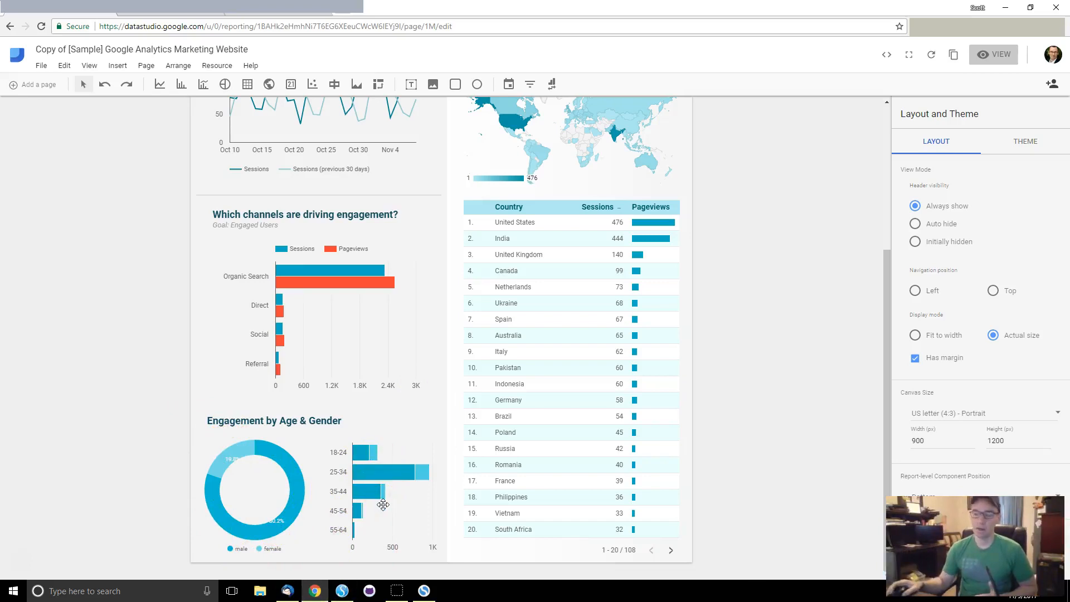
scroll(383, 505, up, 3)
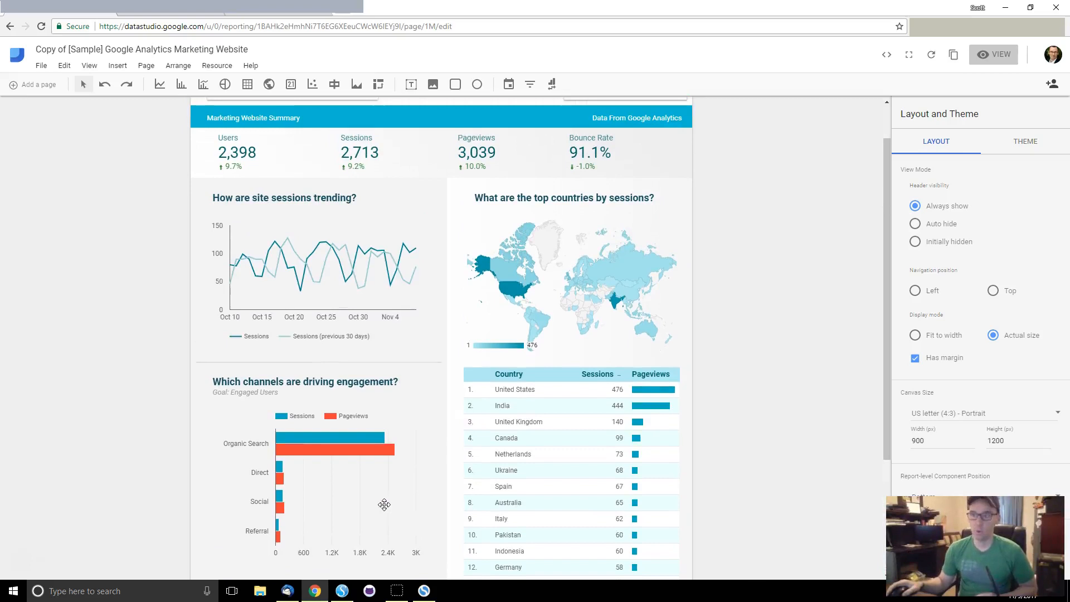
scroll(384, 505, up, 1)
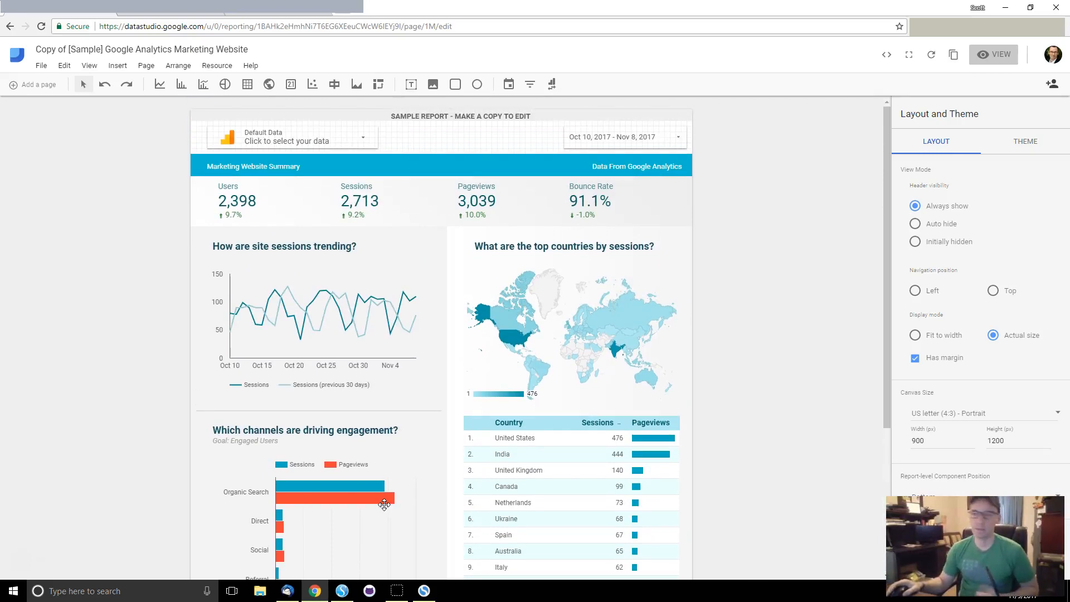
Step: Review the Users scorecard's style options, then show its data settings (Users metric, Auto date range)
click(229, 184)
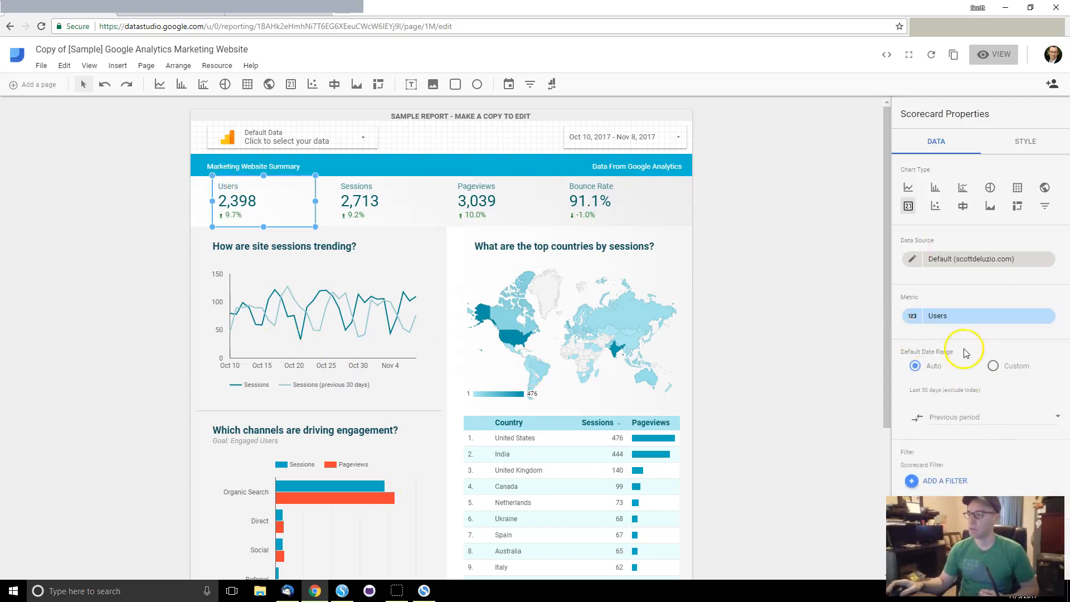
click(1027, 143)
scroll(1023, 287, down, 4)
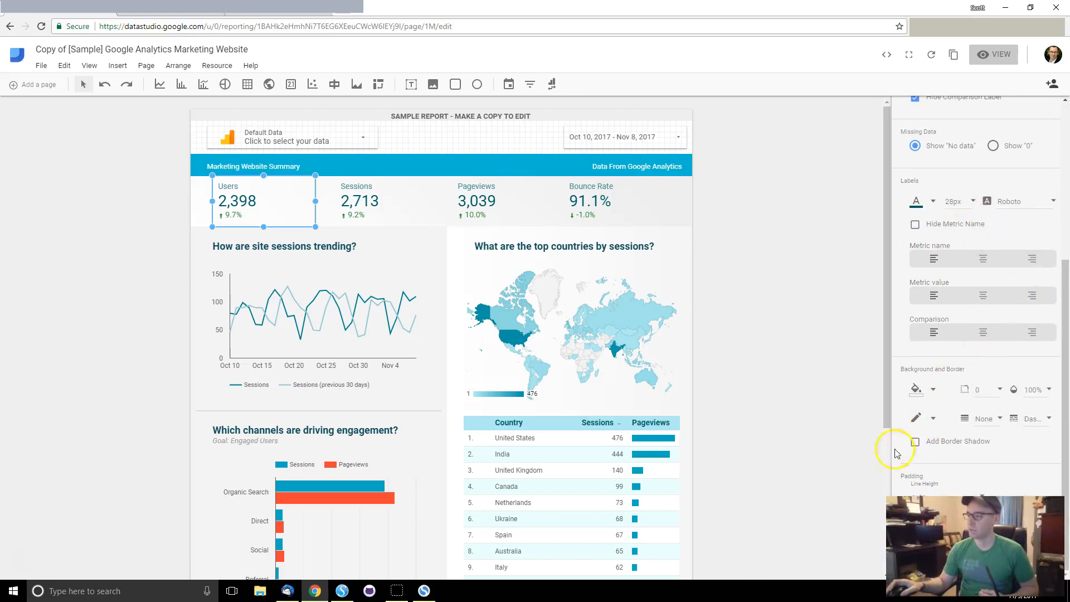
scroll(762, 434, down, 1)
scroll(858, 429, down, 1)
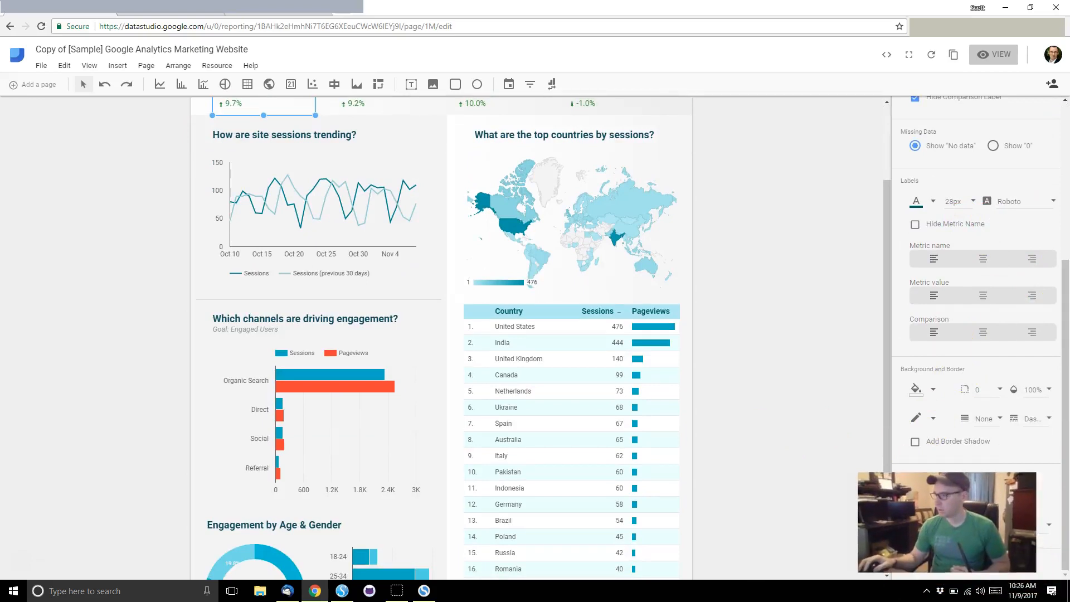
scroll(954, 187, up, 3)
scroll(954, 188, up, 2)
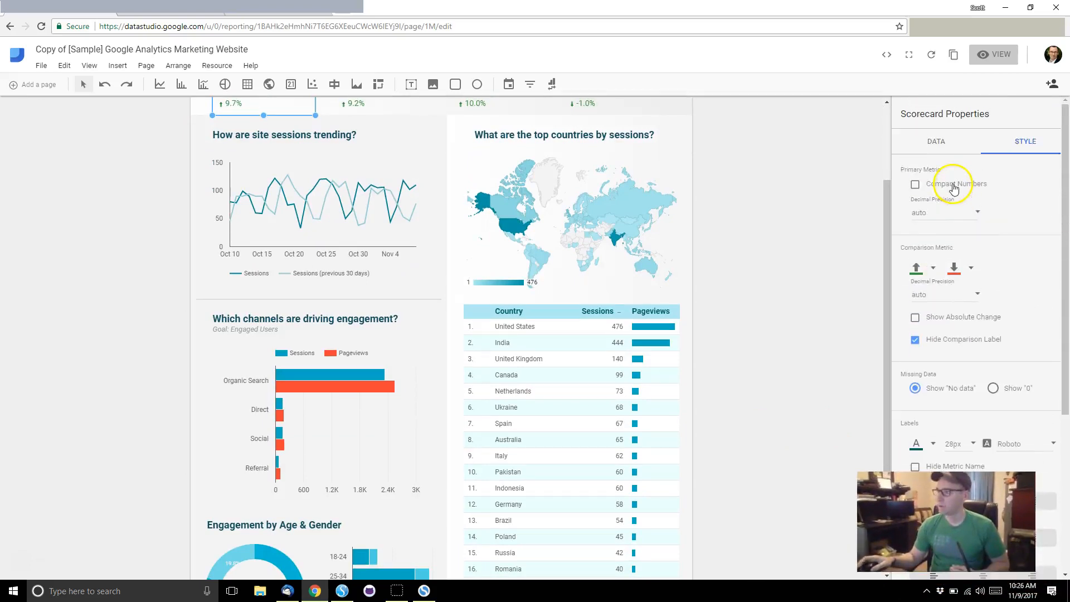
click(947, 142)
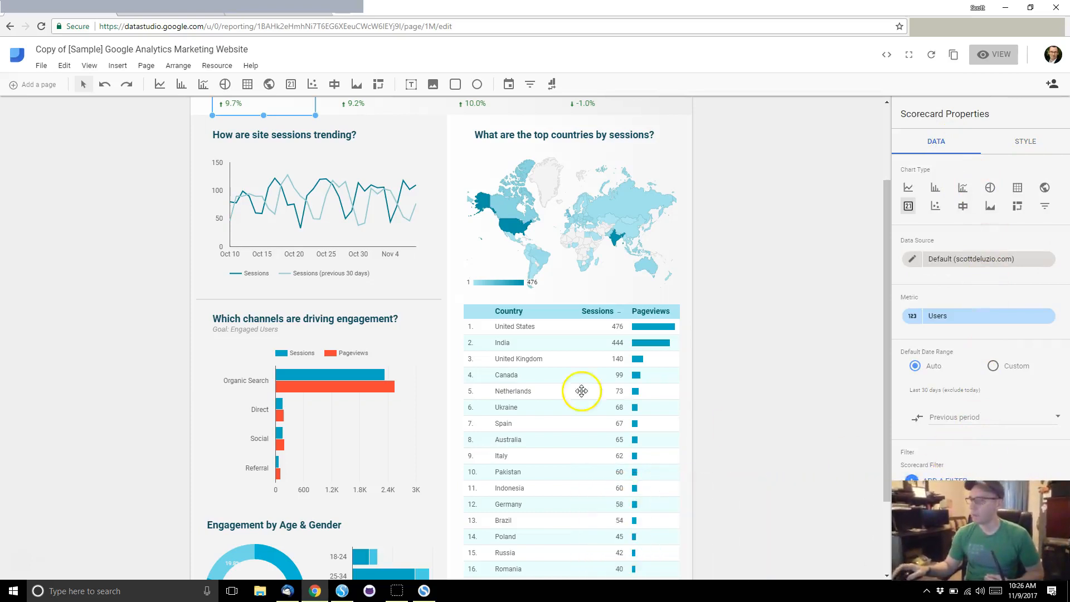
scroll(580, 389, up, 2)
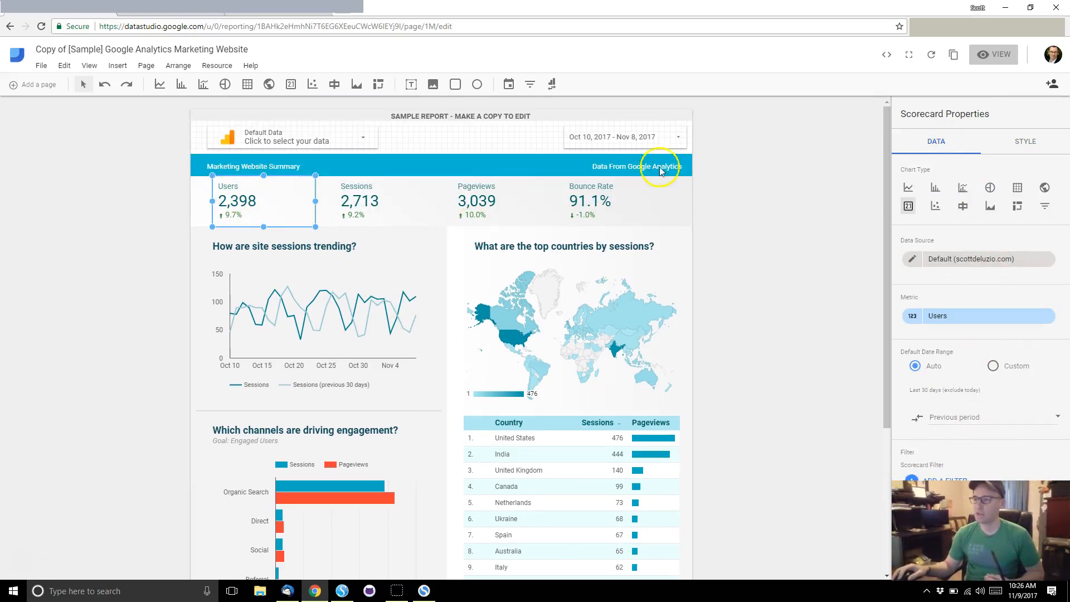
Step: Replace the trend line chart's Sessions metric with Organic Searches from Traffic Sources
click(570, 310)
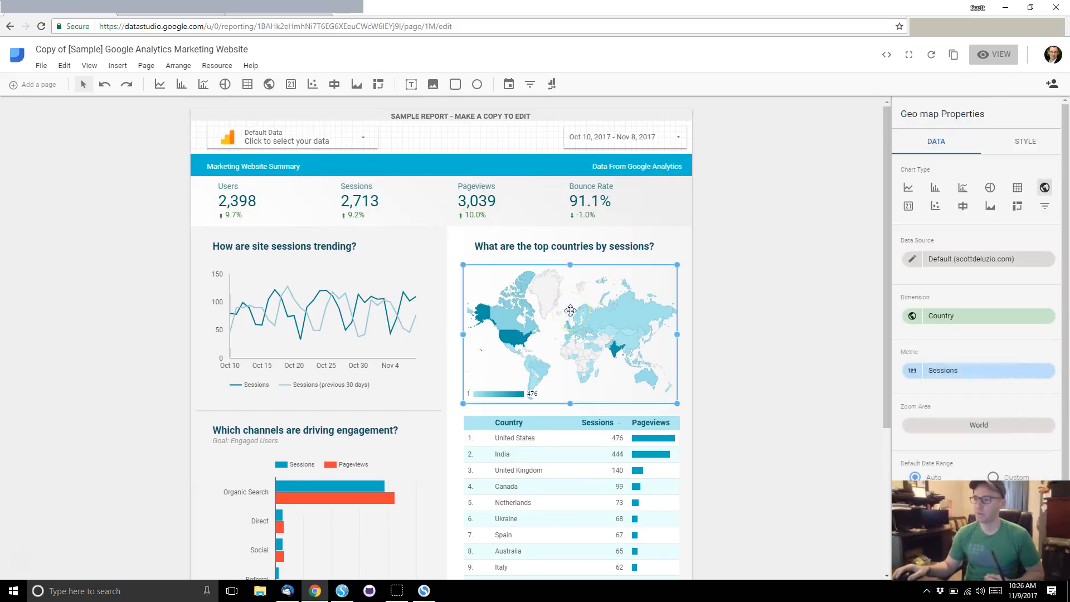
click(305, 335)
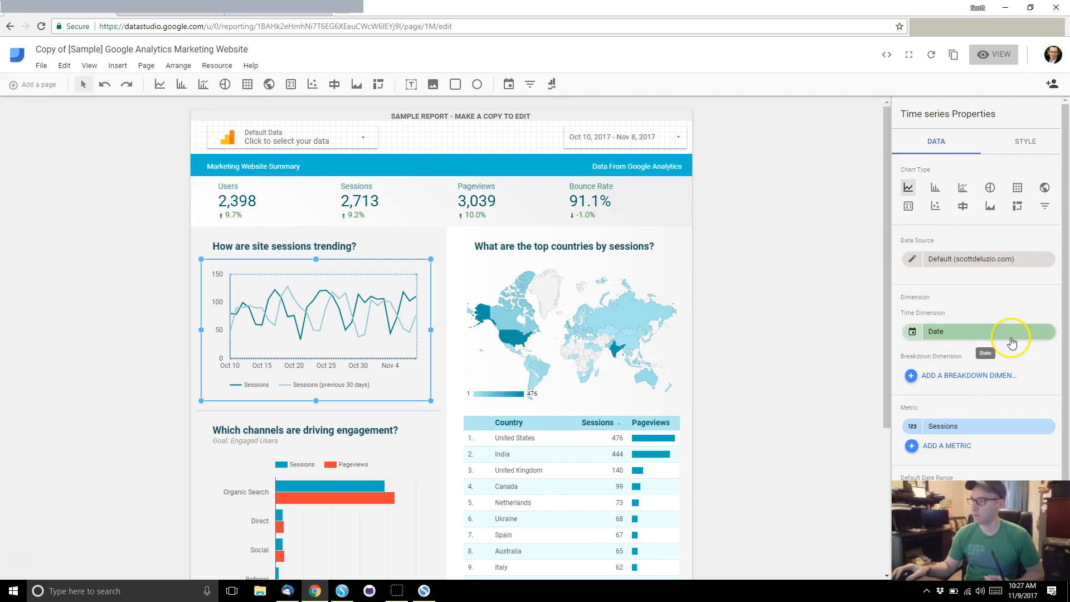
click(972, 429)
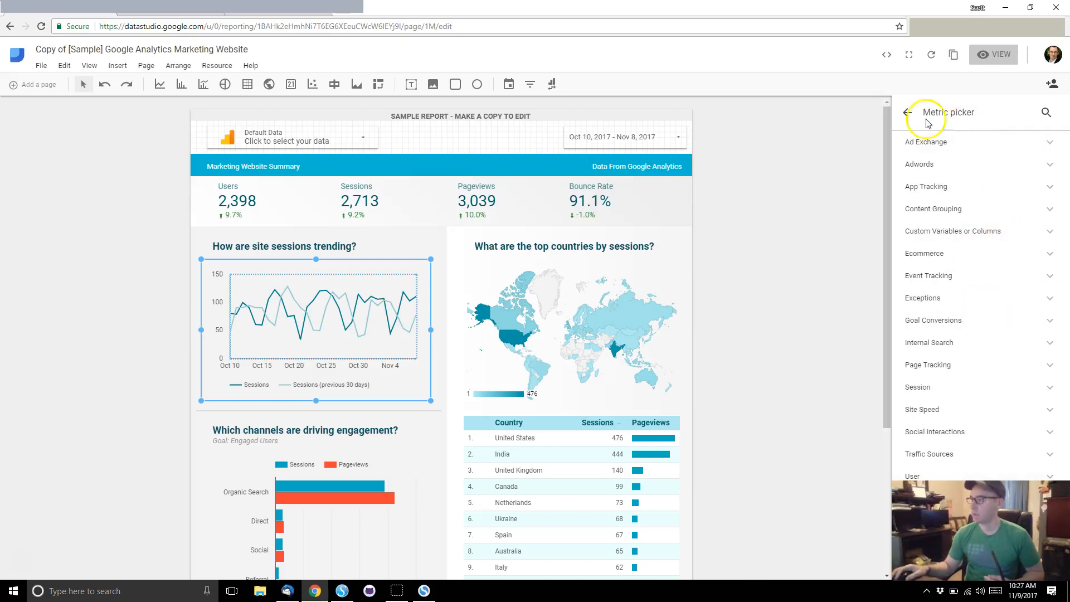
click(909, 112)
scroll(915, 425, down, 1)
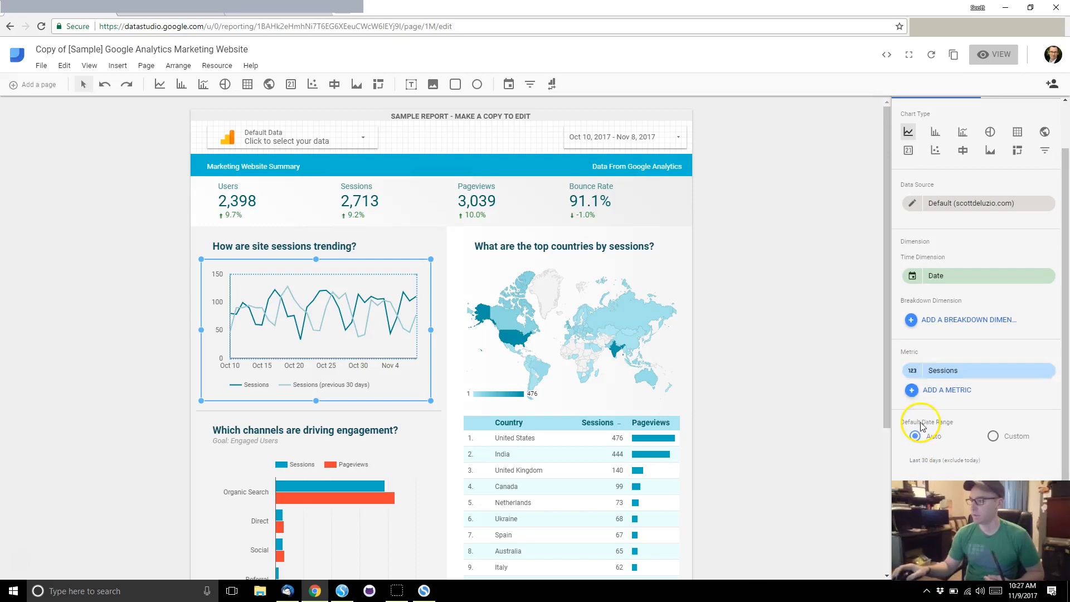
click(911, 372)
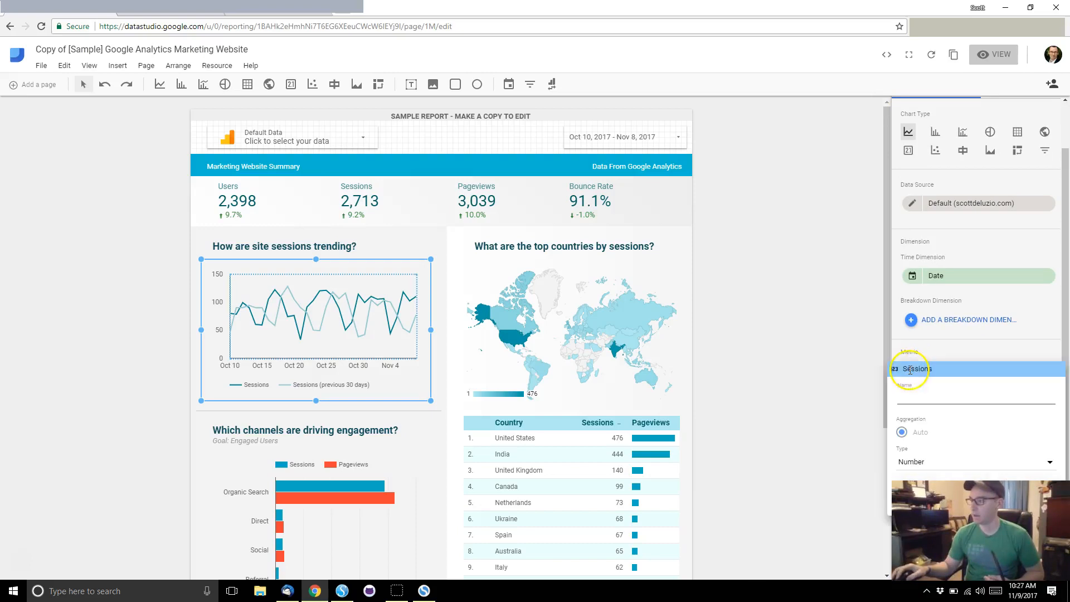
click(956, 351)
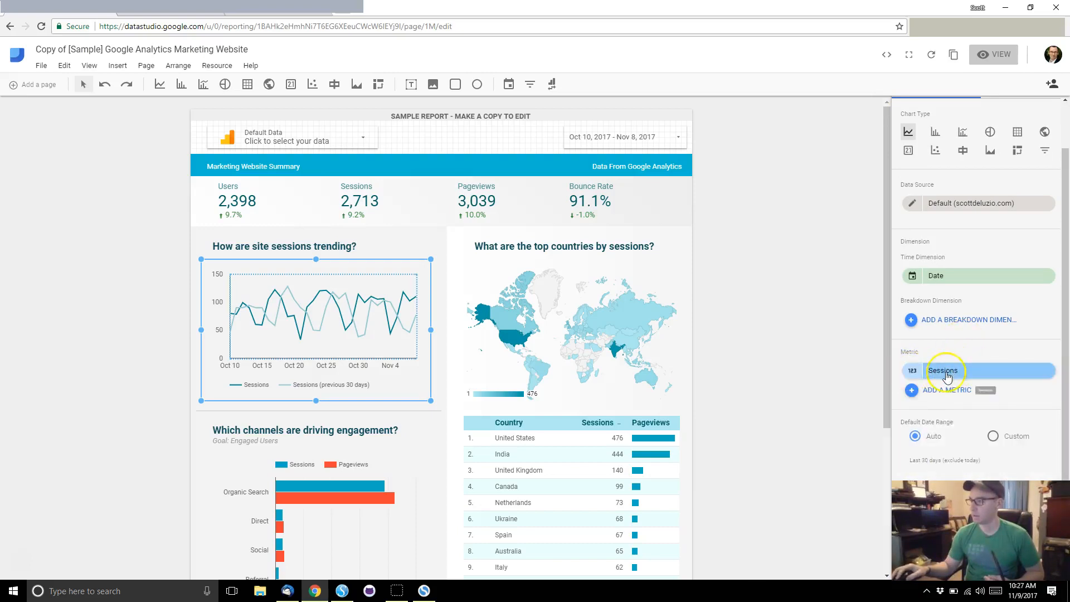
click(947, 371)
click(955, 329)
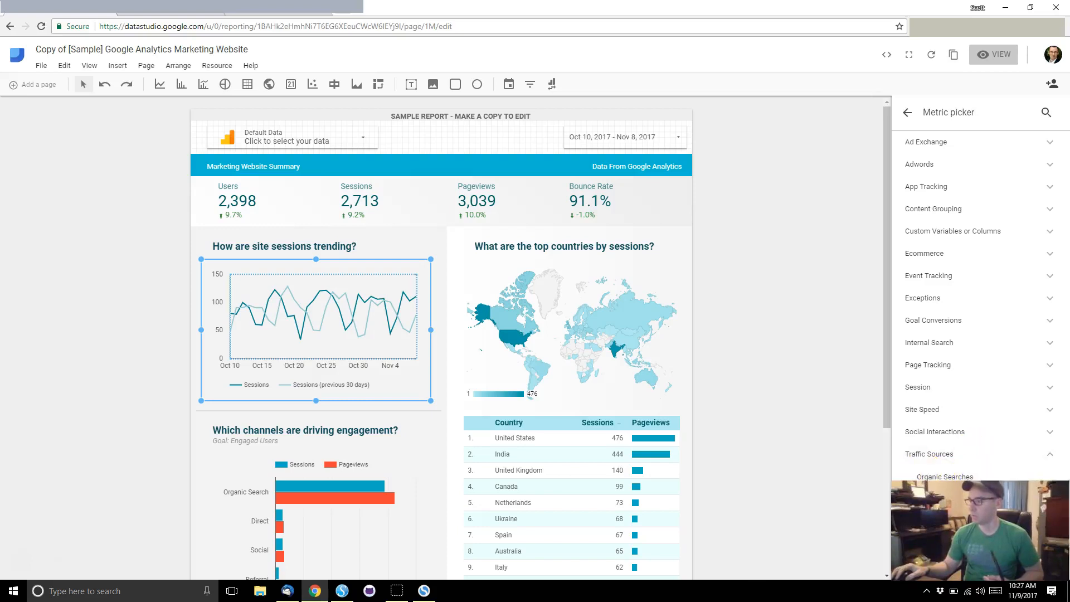
click(973, 477)
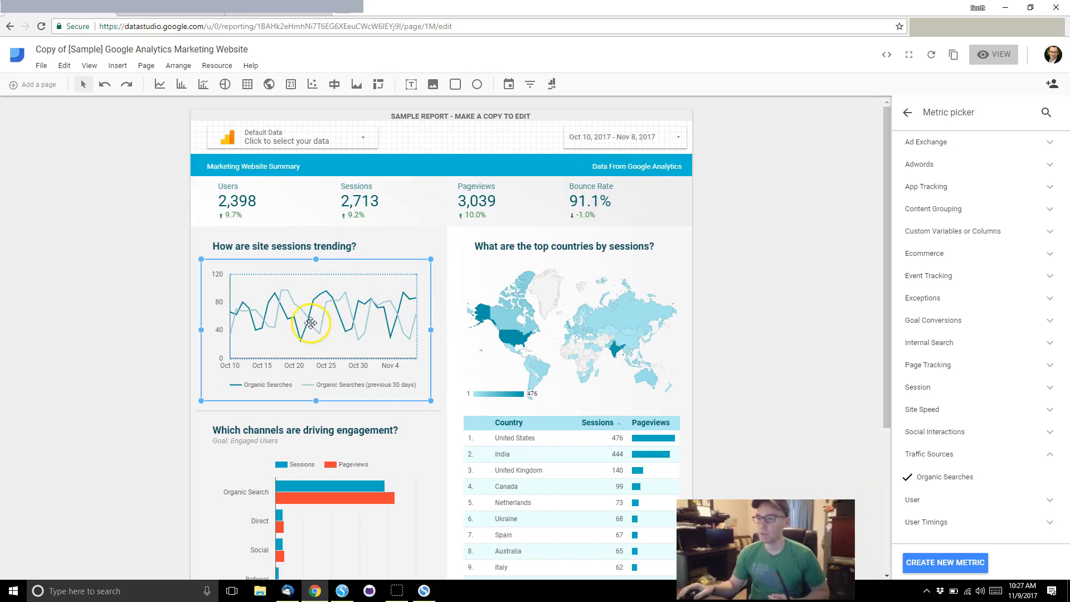
scroll(296, 293, down, 4)
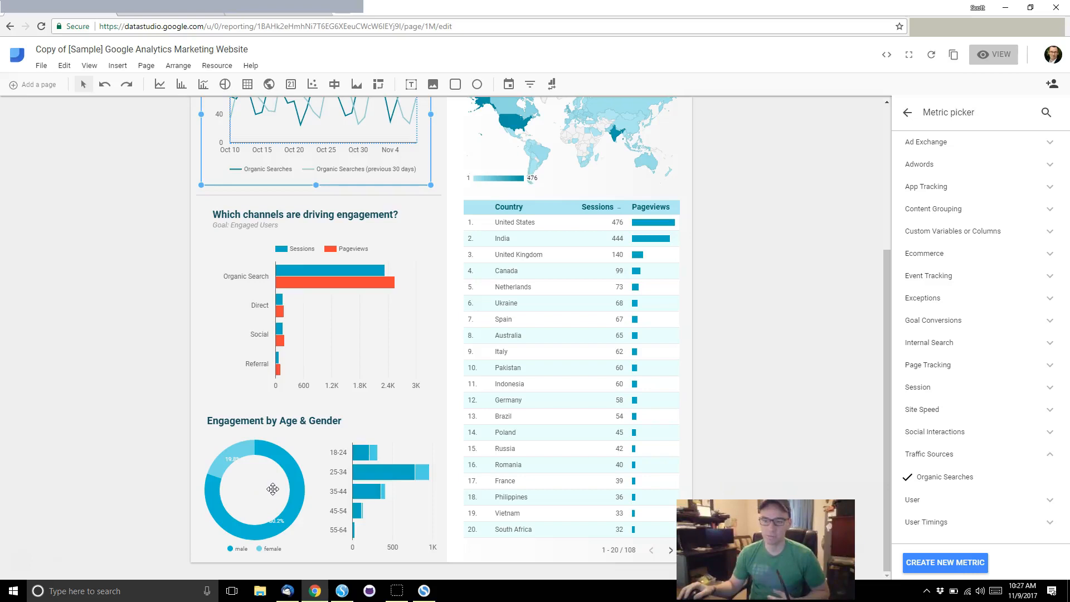
Step: Replace the donut chart's Gender dimension with Affinity Category (reach) from the Audience group
click(273, 489)
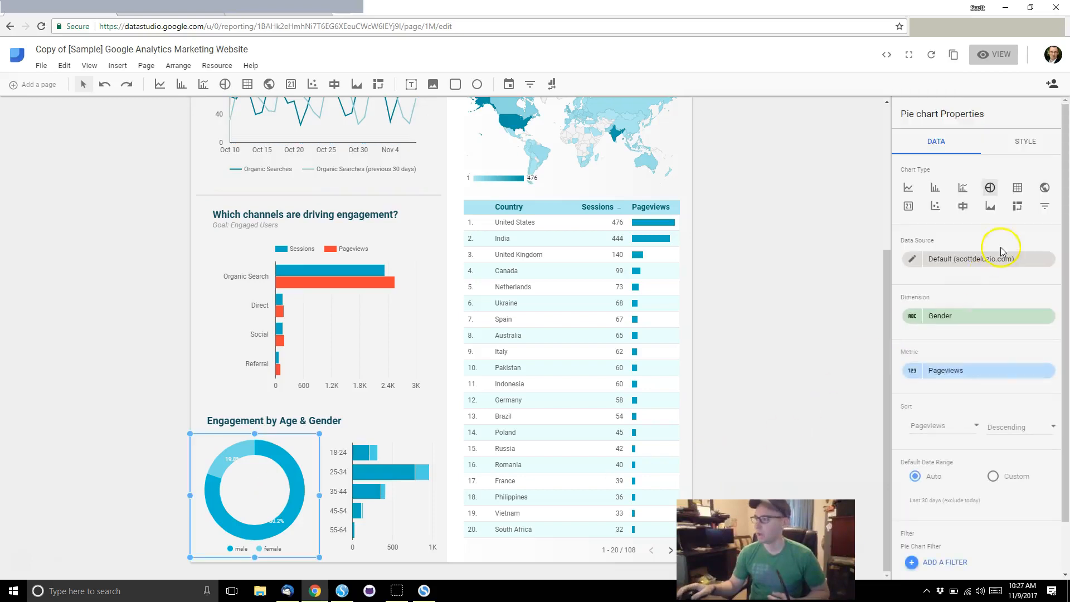
click(962, 317)
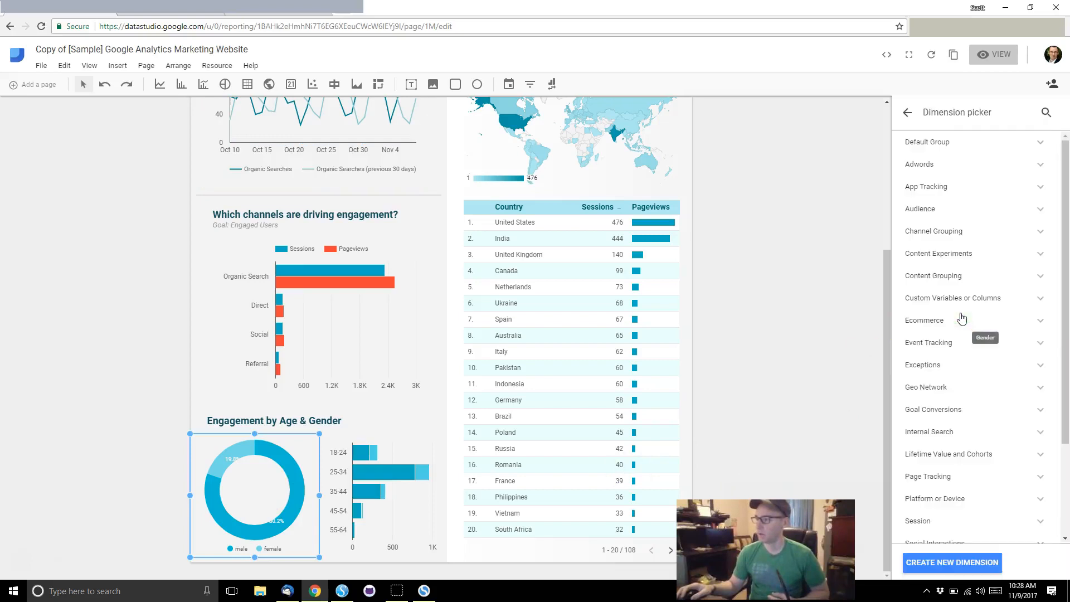
click(965, 234)
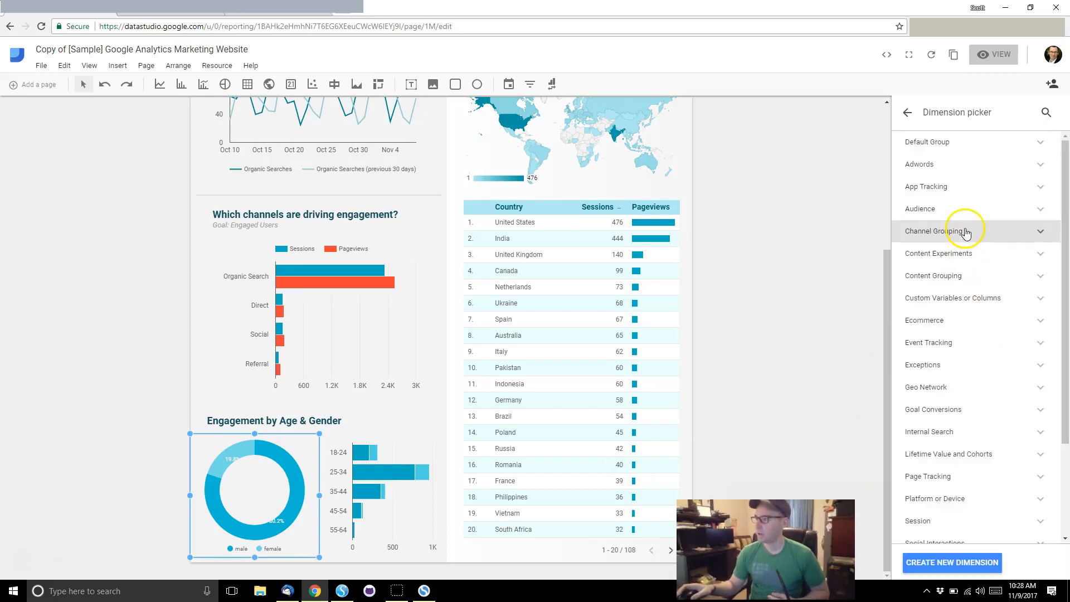
click(969, 211)
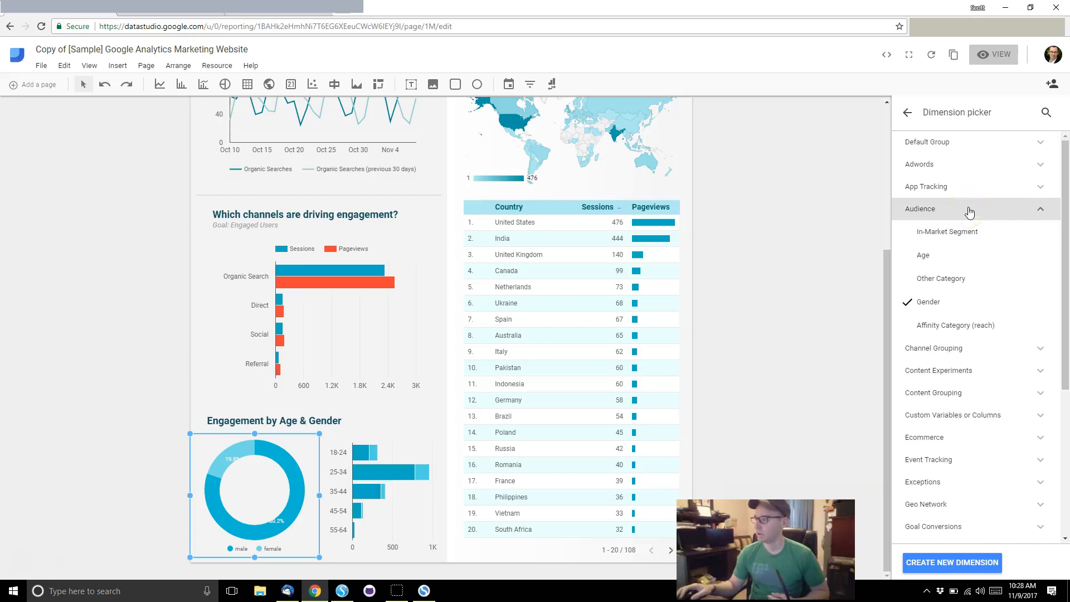
click(970, 303)
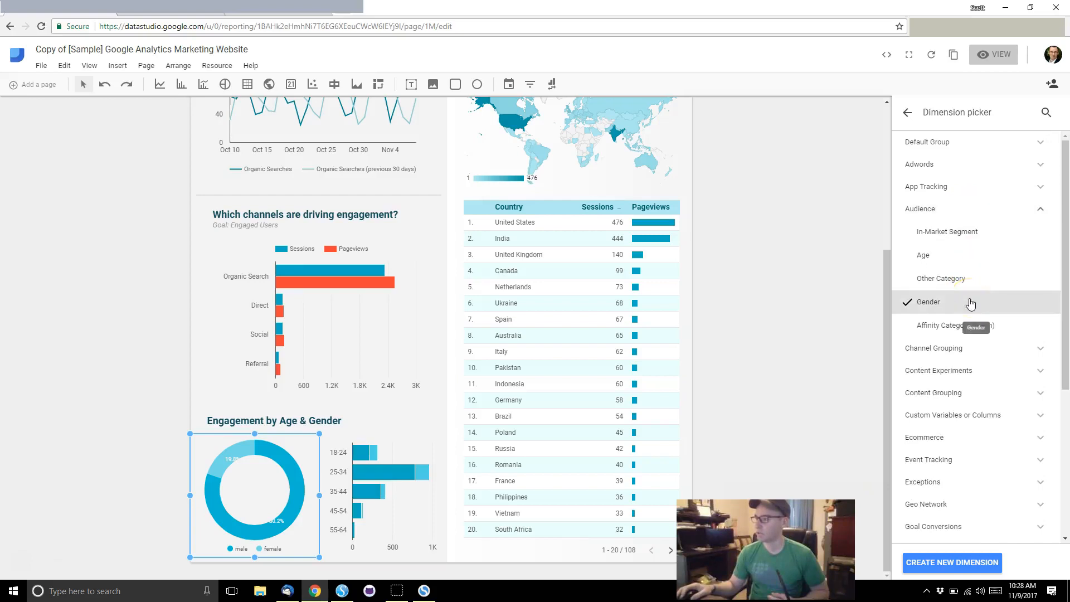
click(973, 279)
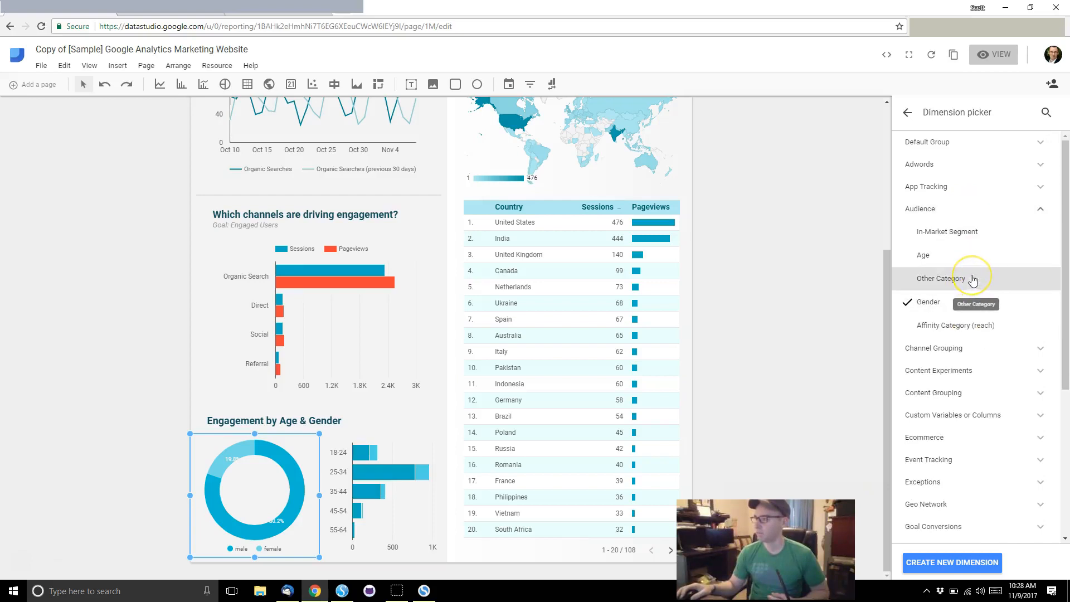
click(965, 330)
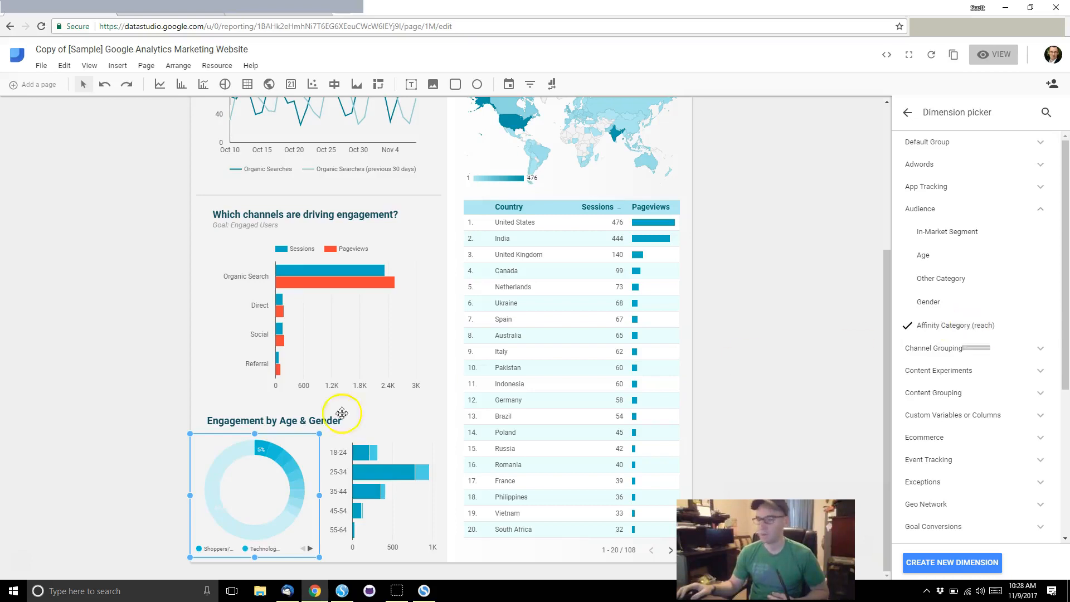
Step: Return to the Pie chart Properties panel and select the Users scorecard
click(314, 560)
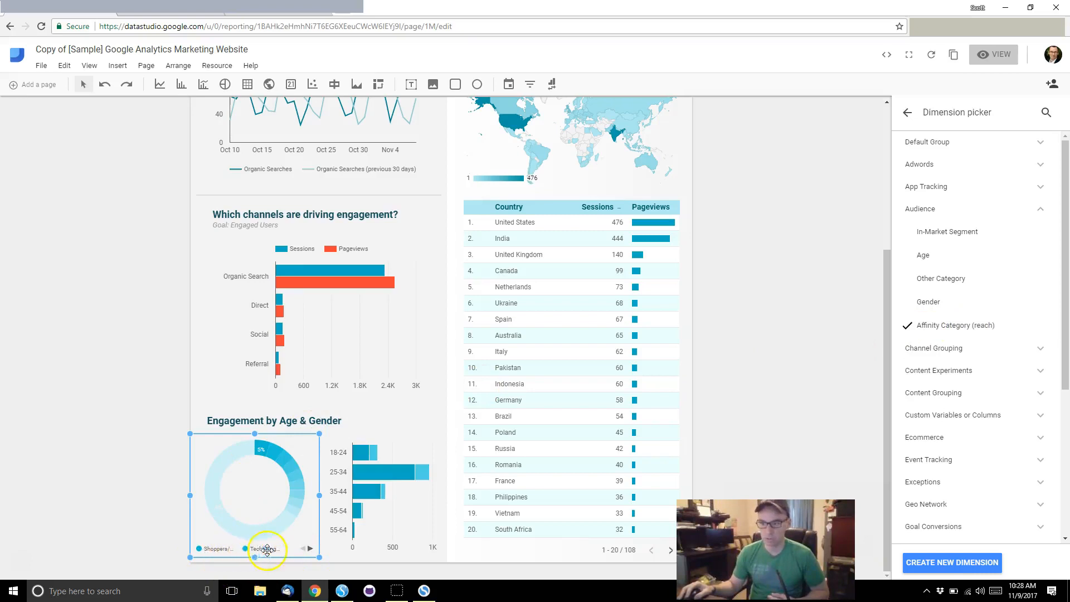
right_click(288, 521)
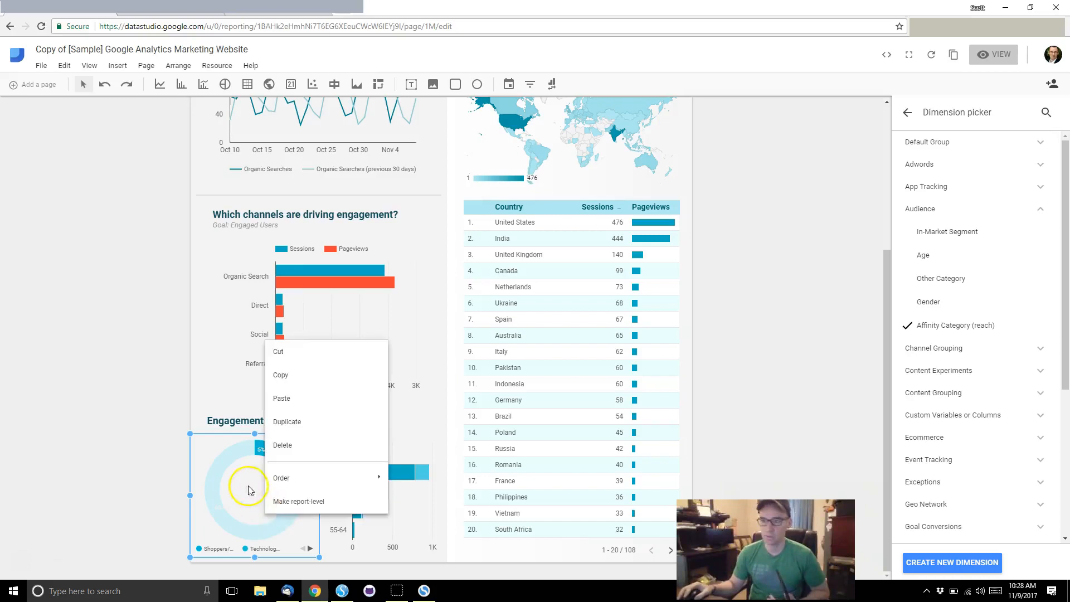
click(219, 470)
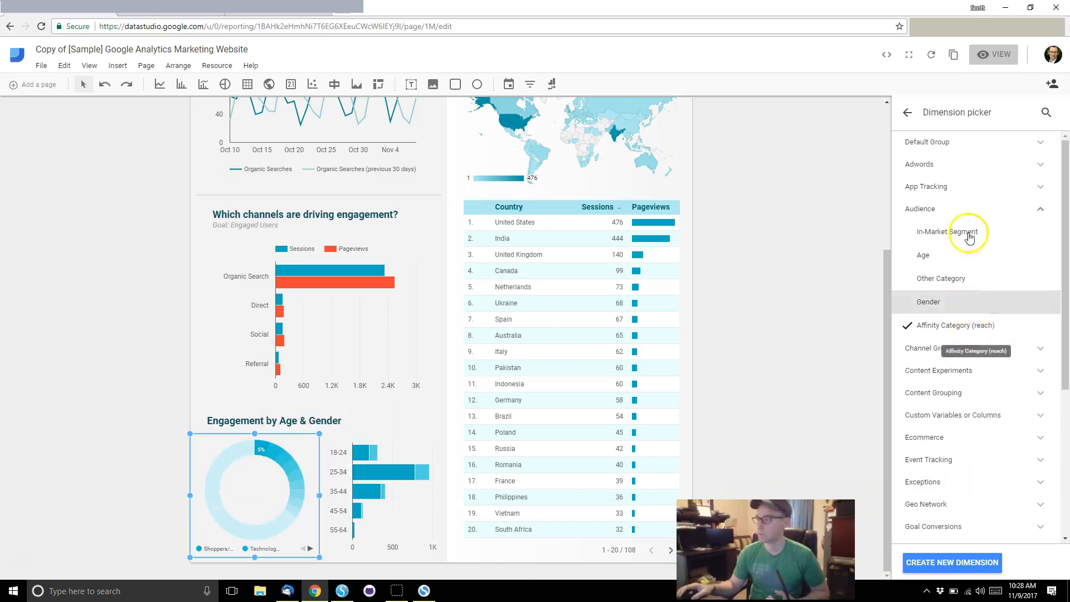
click(907, 112)
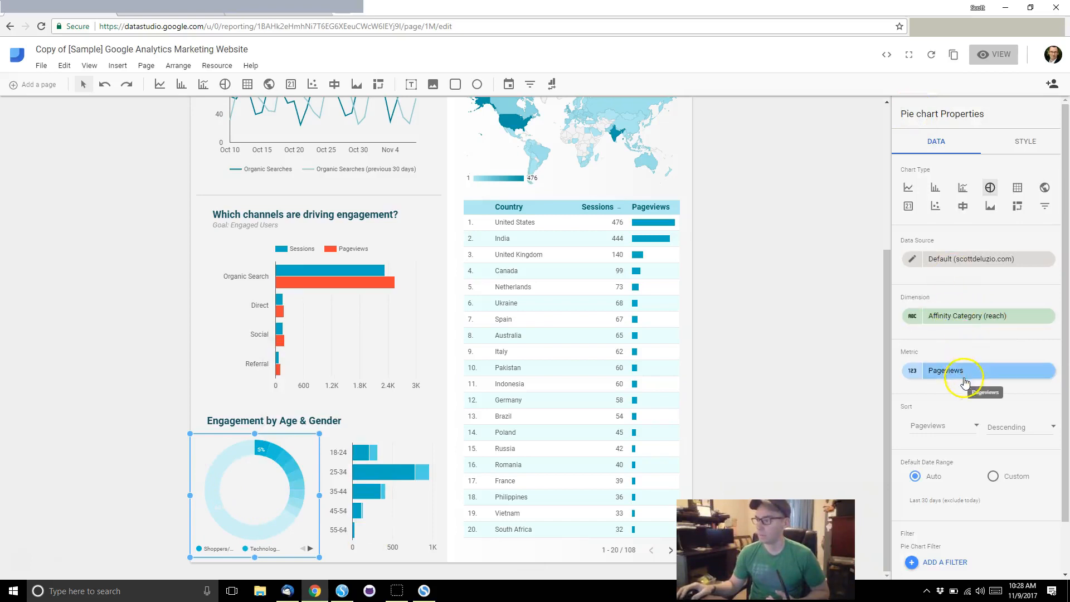
scroll(356, 190, up, 3)
click(228, 161)
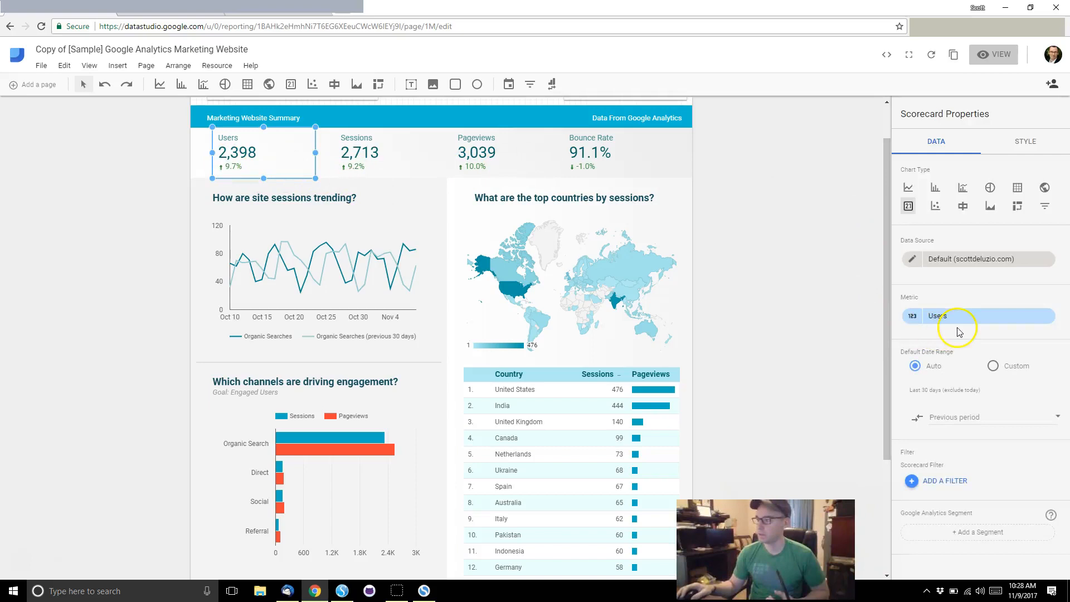
Step: Rename the scorecard's Users metric to 'Visitors'
click(912, 317)
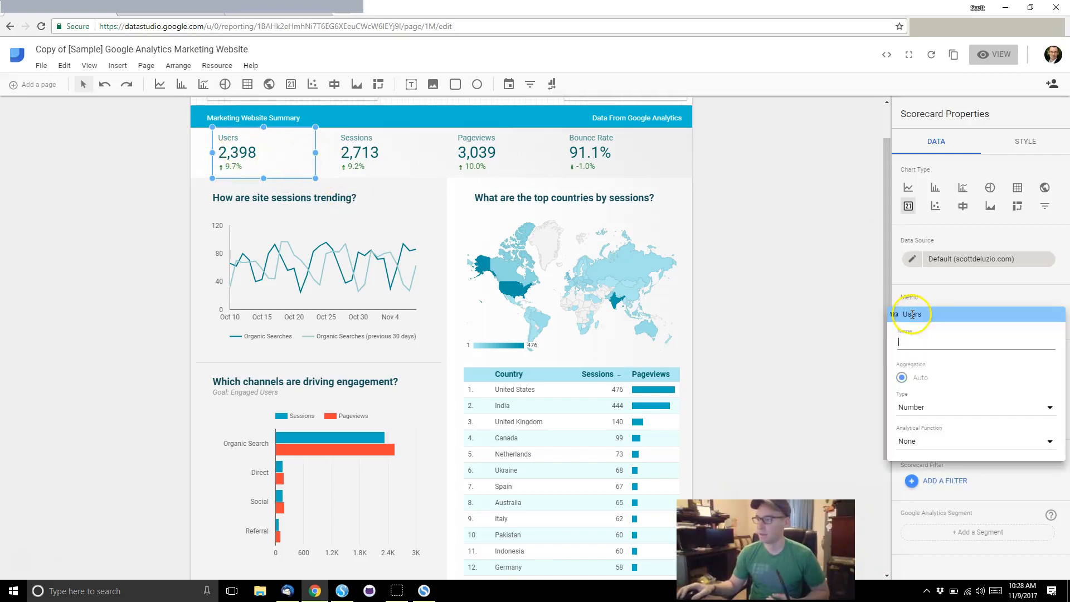
text(Vi)
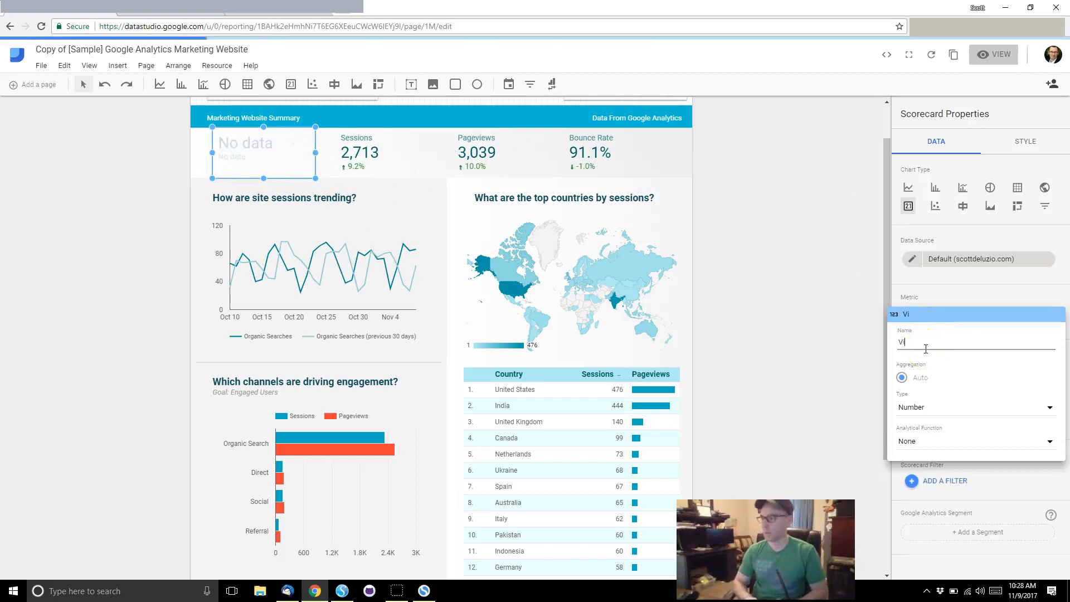
text(sitors)
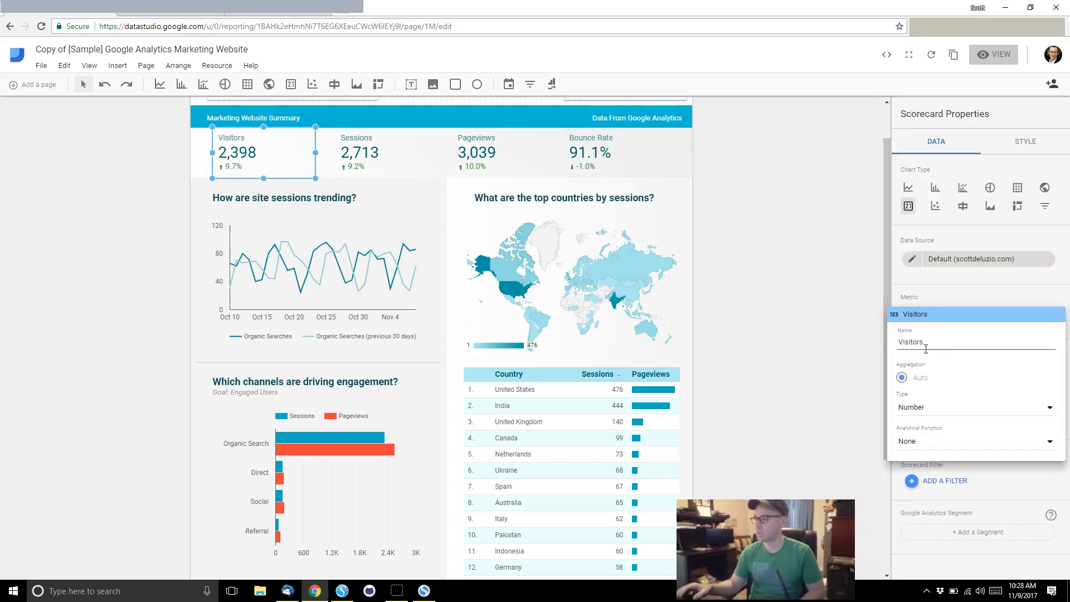
key(Return)
click(232, 145)
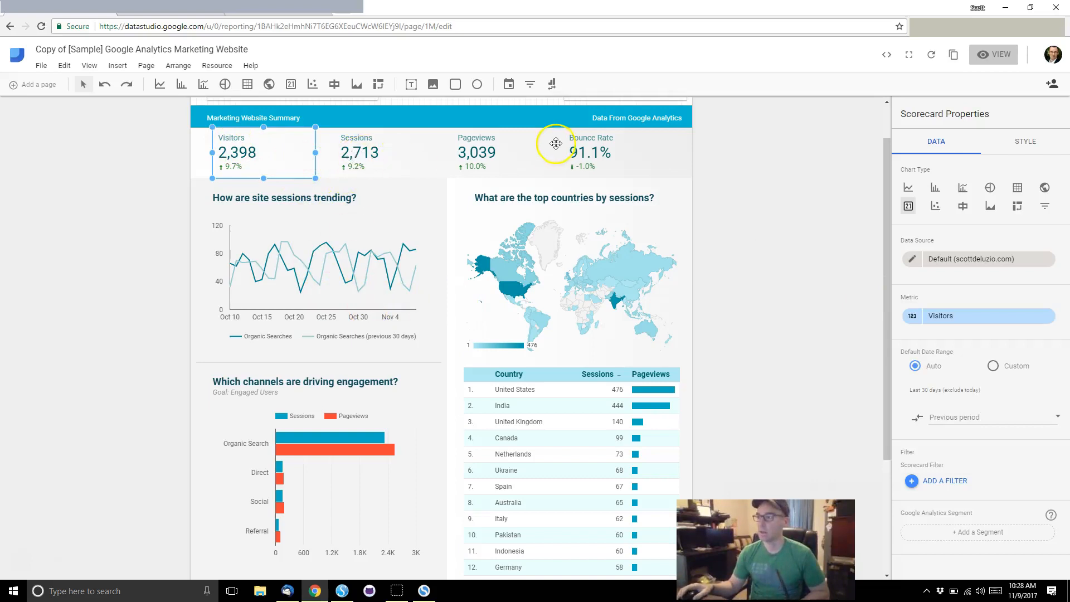
scroll(552, 142, up, 1)
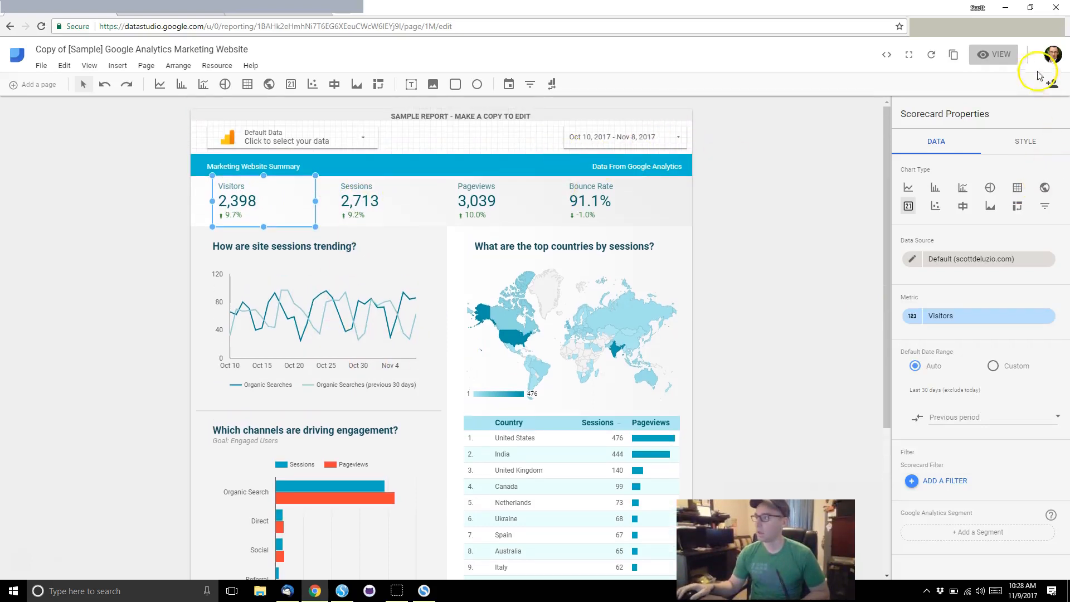
Step: Preview the report in view mode, then go back to editing and select the date-range control
click(1011, 54)
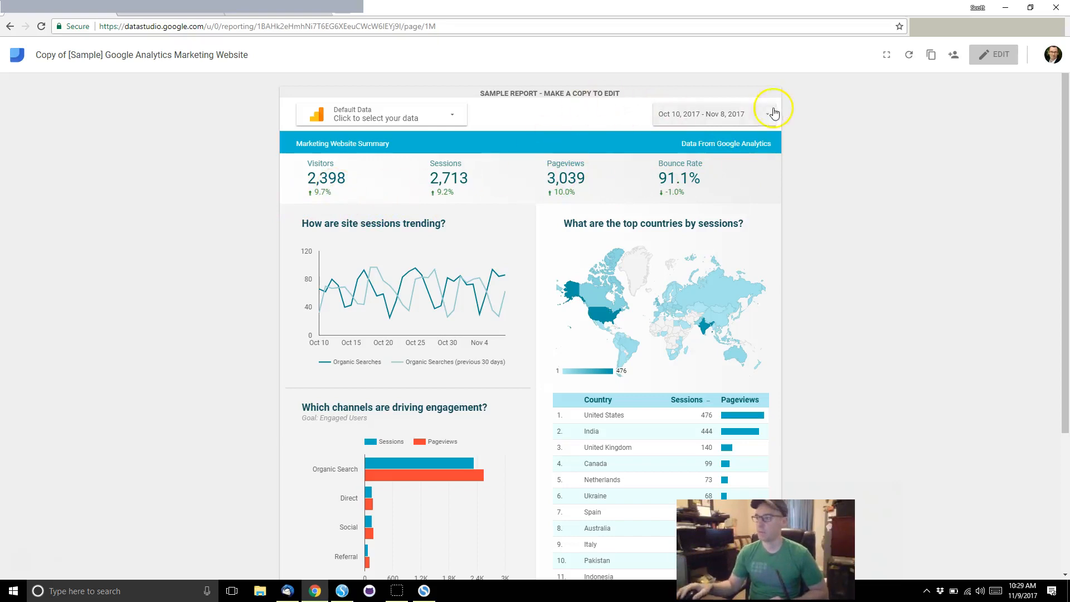
click(1010, 60)
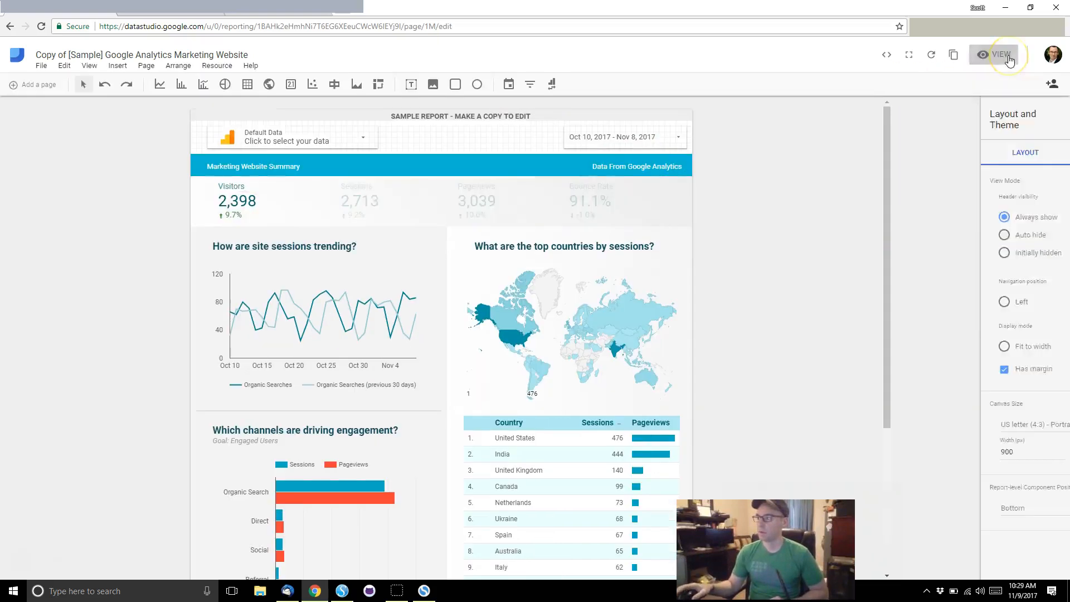
click(644, 142)
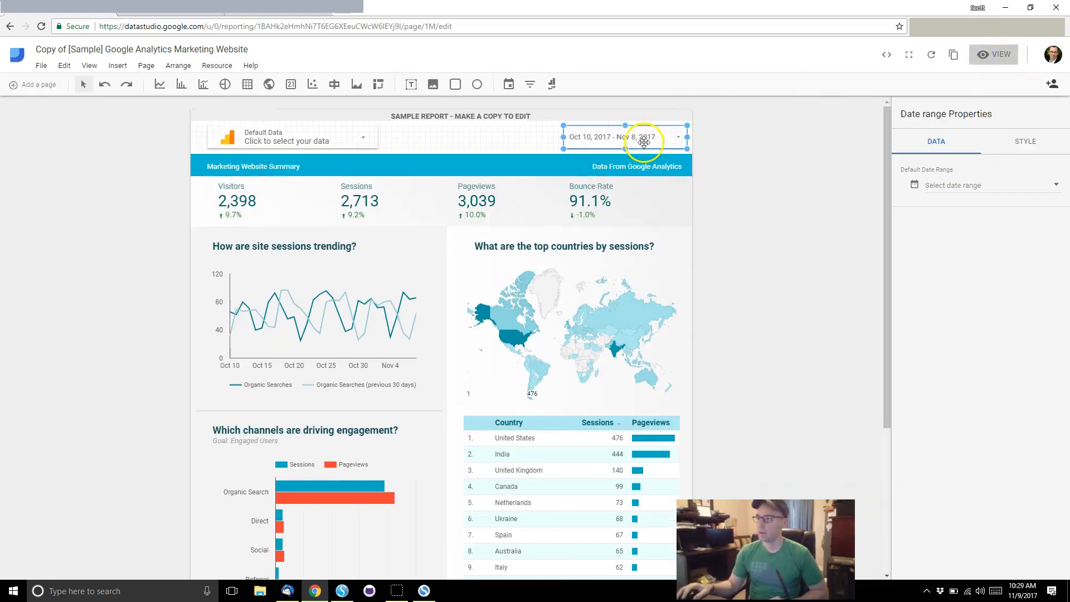
Step: Make the date range control default to Last 30 days, then preview the report as a viewer
click(975, 188)
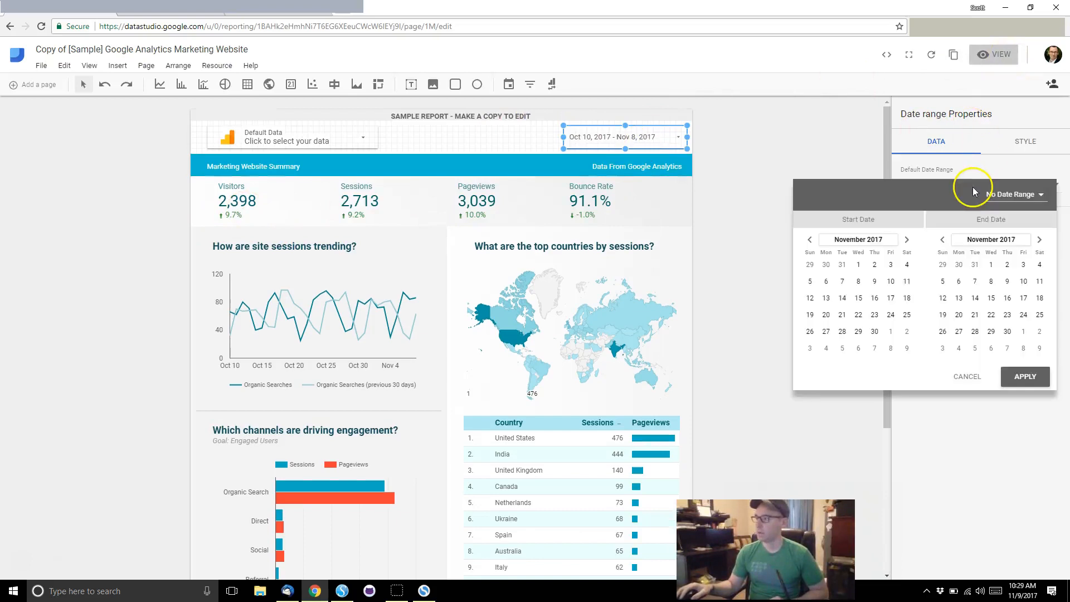
click(1022, 195)
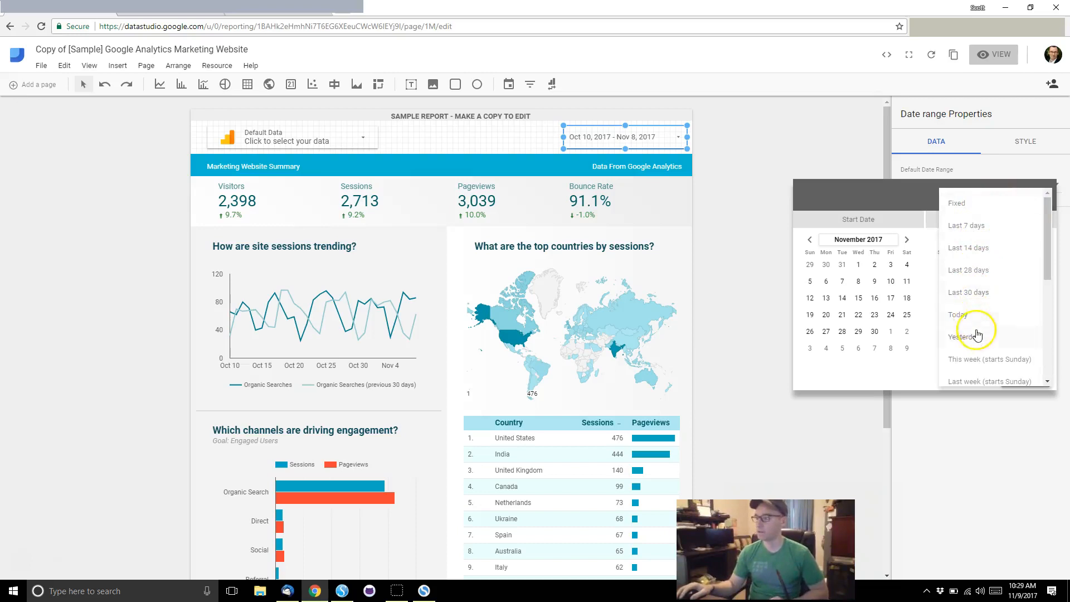
scroll(977, 339, down, 1)
scroll(978, 340, down, 1)
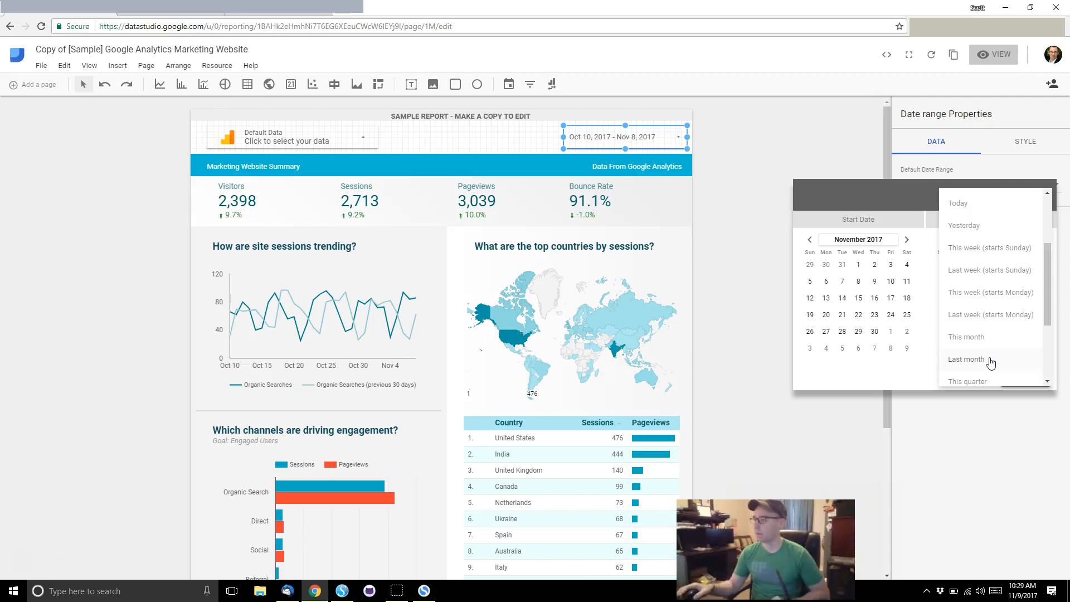
scroll(980, 362, down, 2)
click(997, 316)
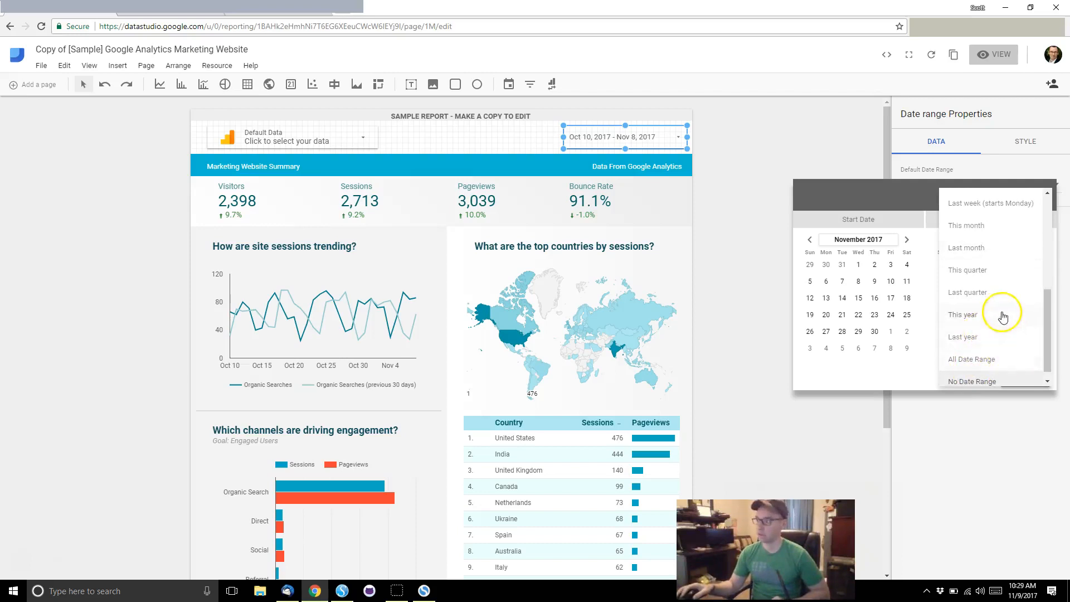
scroll(1004, 314, up, 4)
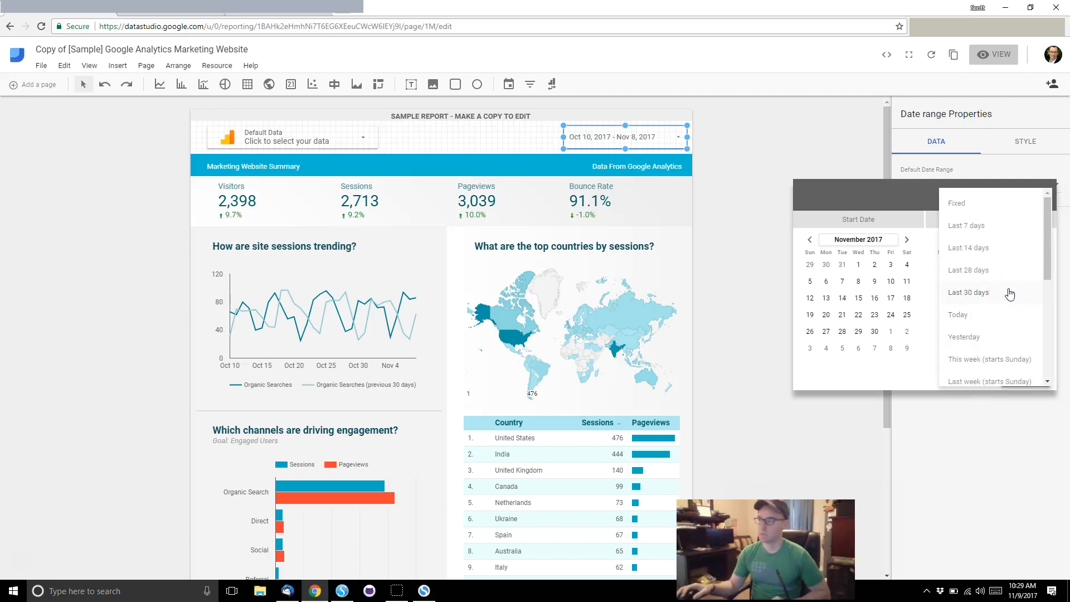
click(1010, 293)
click(1020, 375)
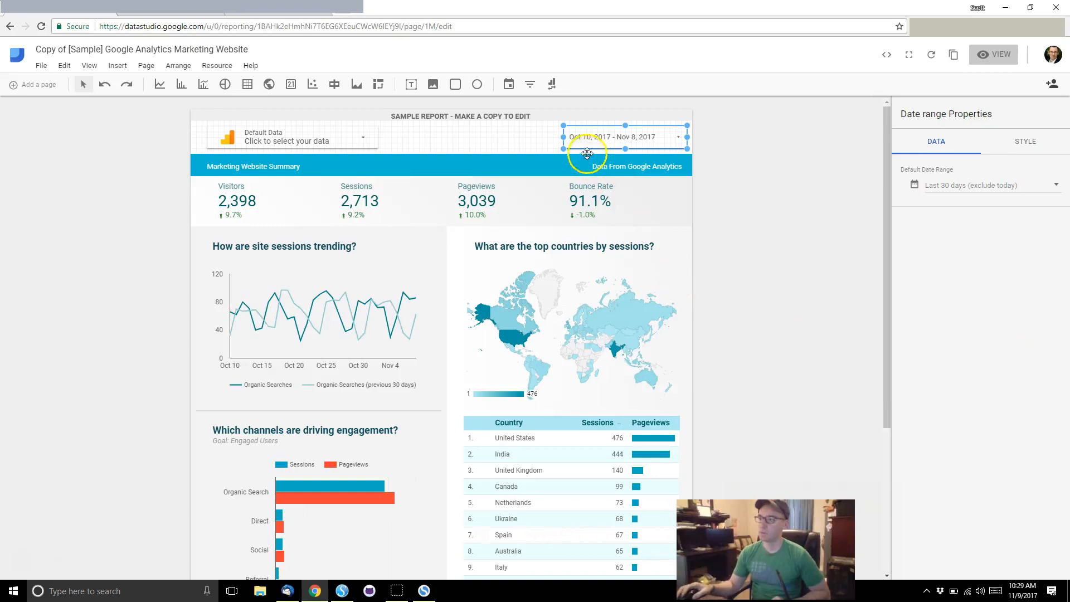
click(995, 54)
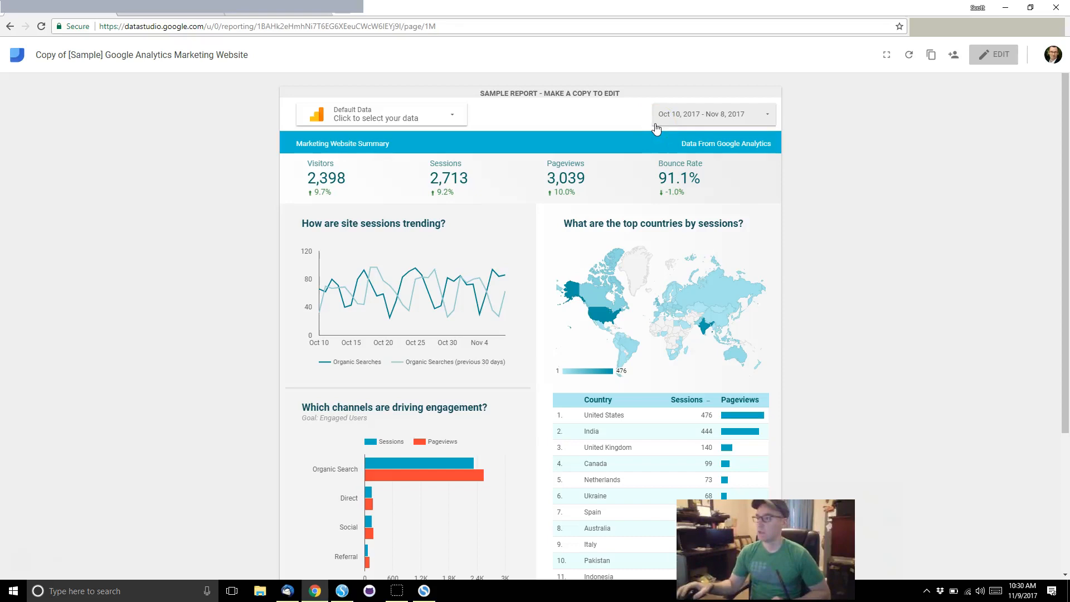
Step: Set the report's date range to August 1 – August 31, 2017
click(726, 128)
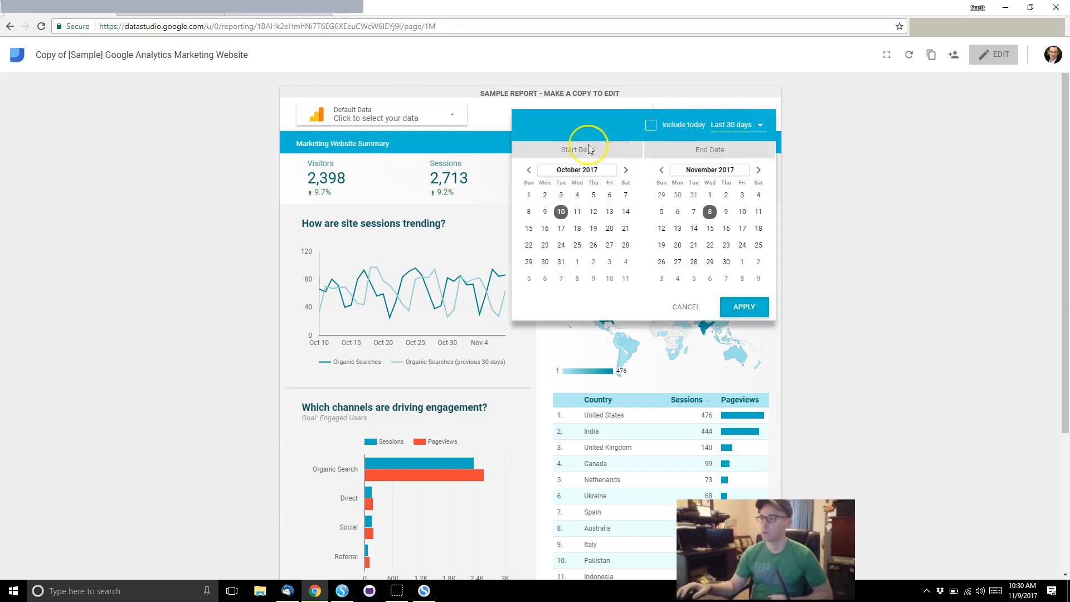
click(530, 170)
click(529, 170)
click(561, 195)
click(583, 280)
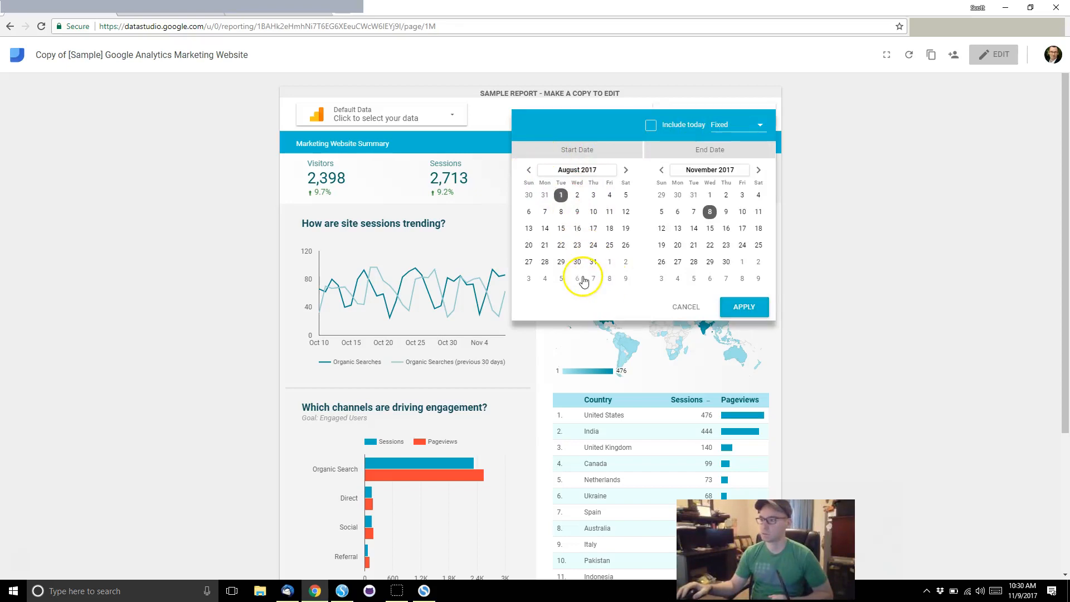
click(662, 170)
click(663, 171)
click(662, 171)
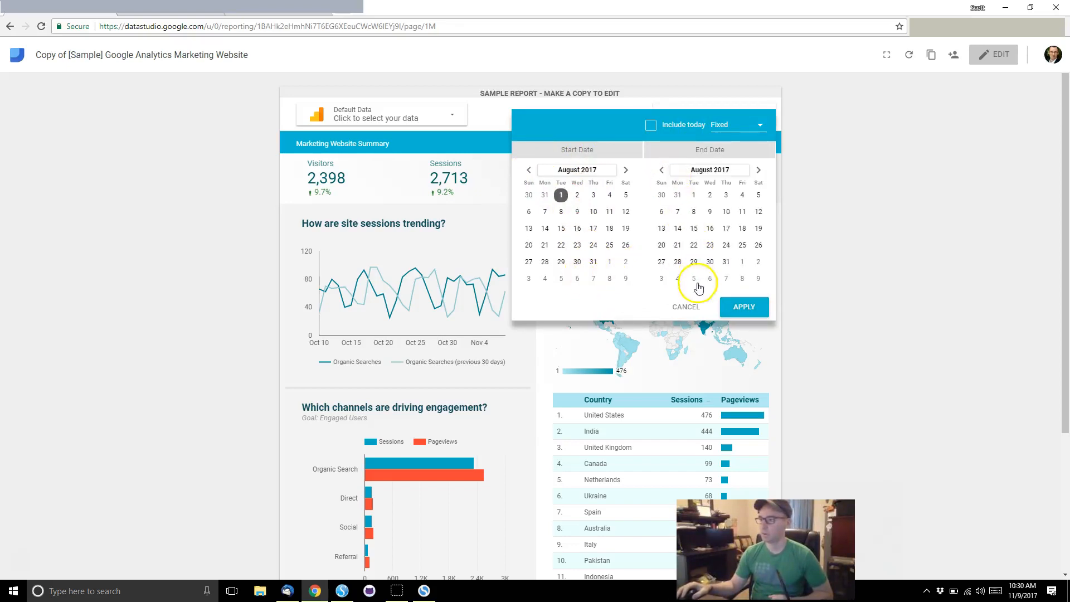
click(726, 262)
click(744, 307)
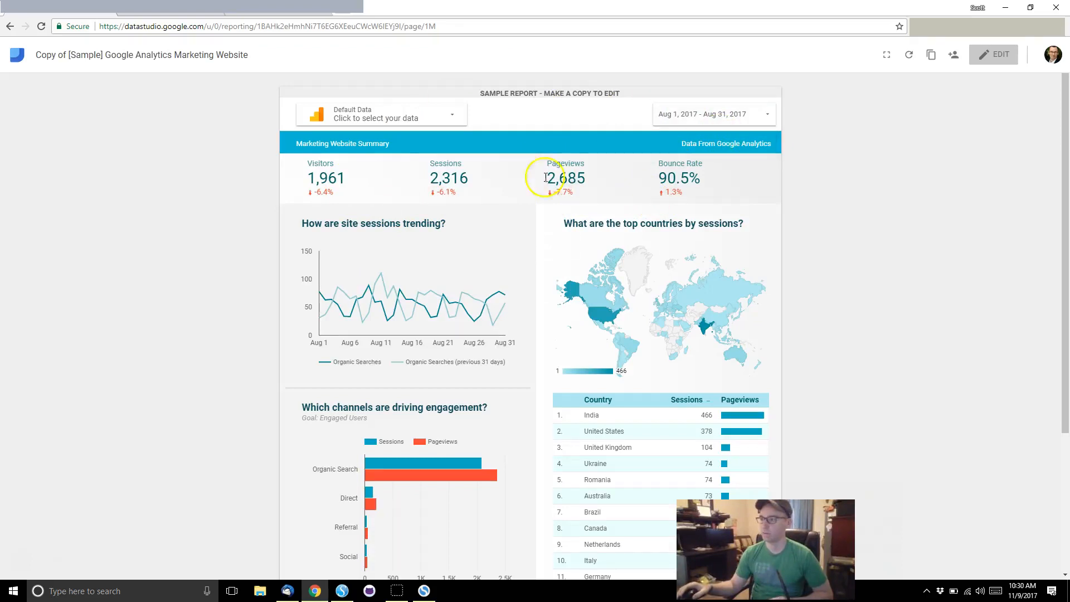
Step: Scroll through the August report, then return to edit mode
scroll(407, 290, down, 3)
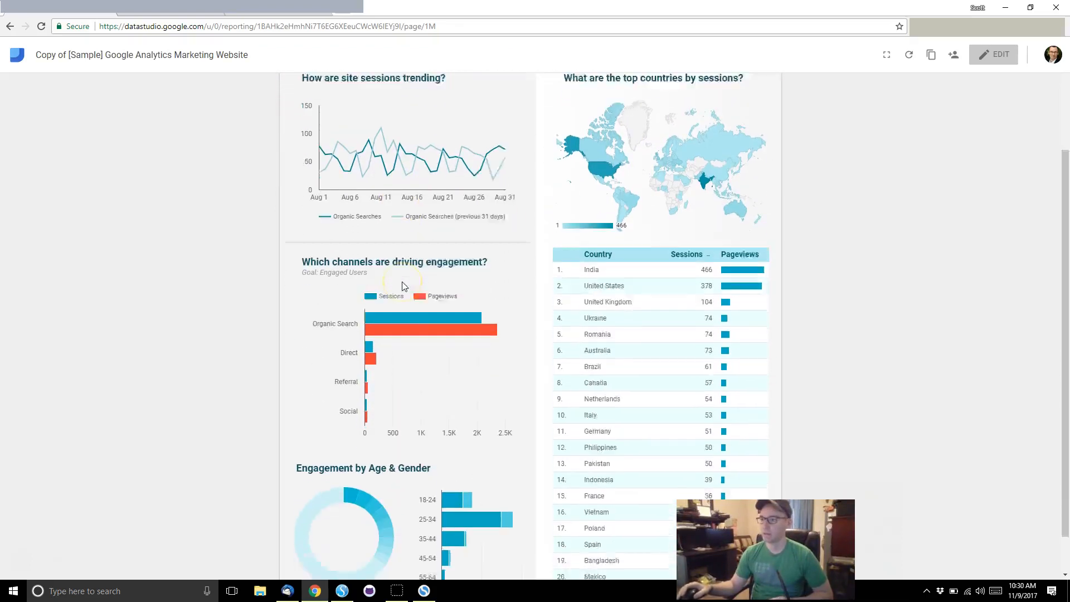
scroll(404, 286, down, 1)
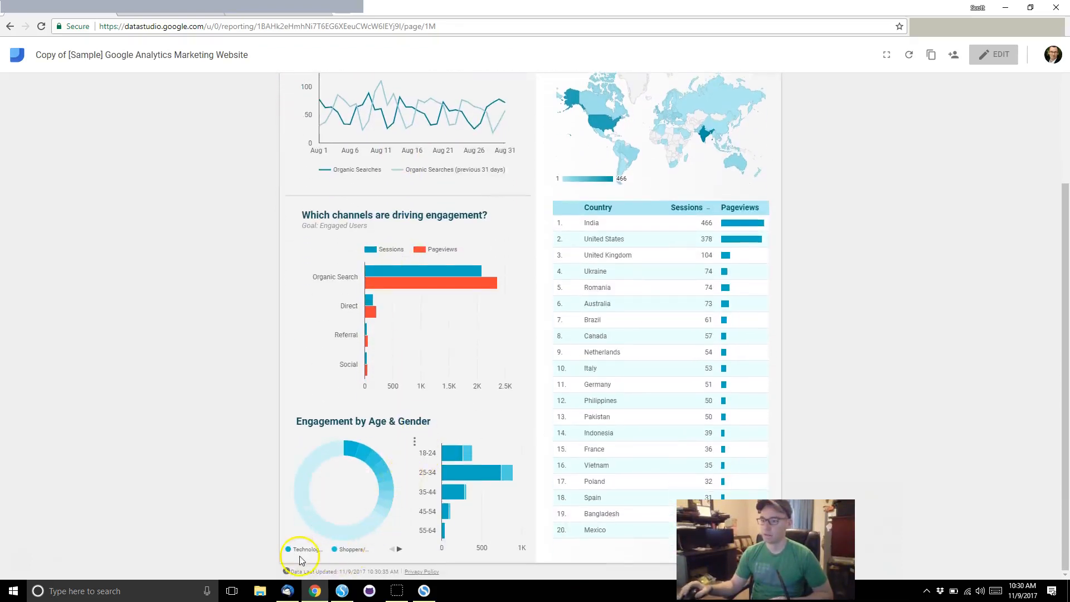
scroll(329, 277, up, 2)
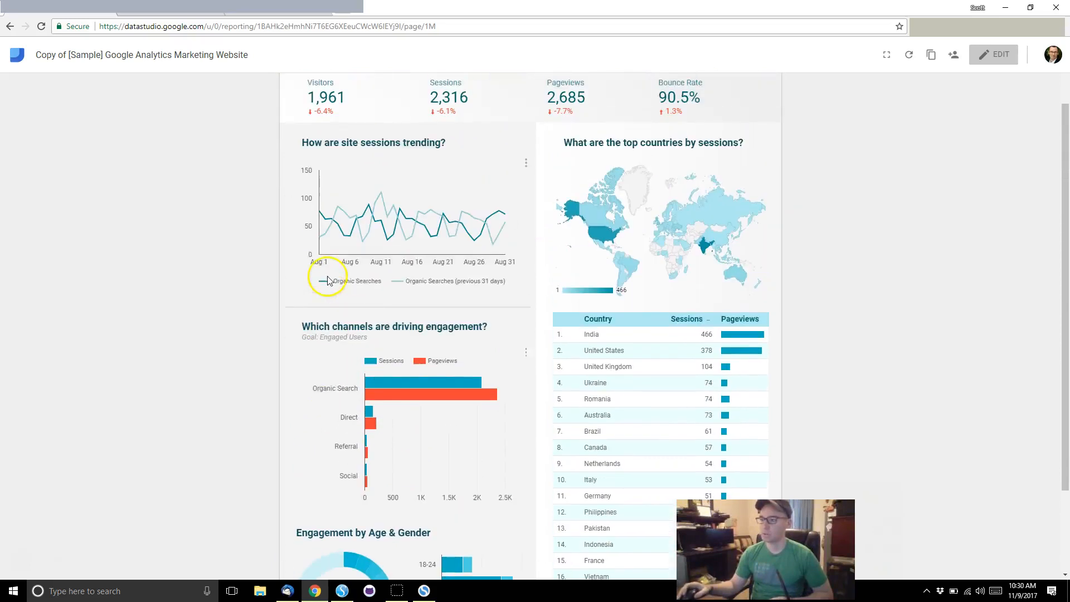
scroll(329, 280, down, 1)
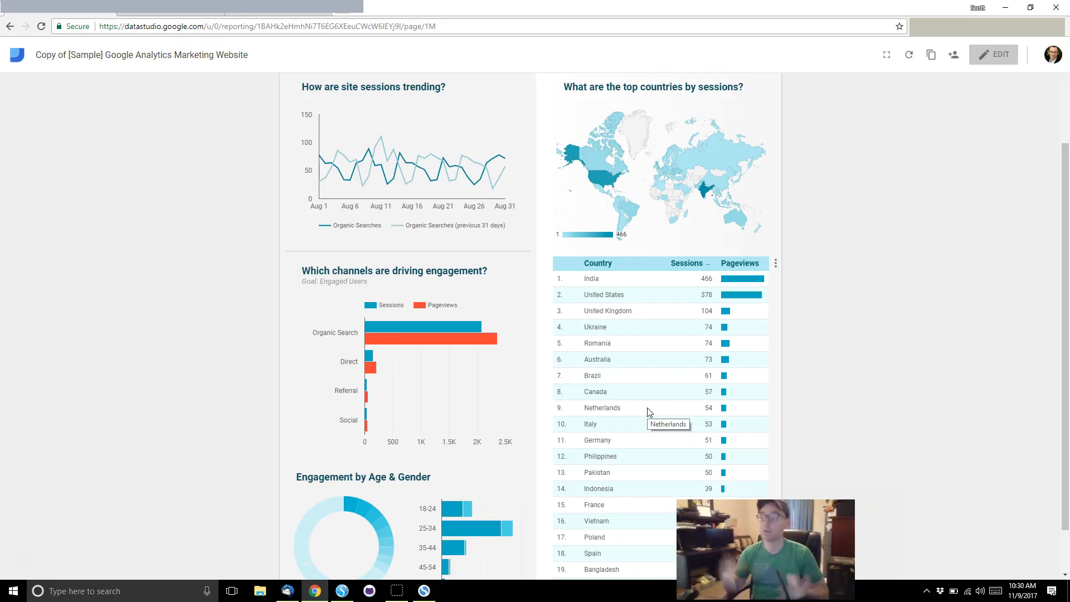
scroll(649, 412, up, 3)
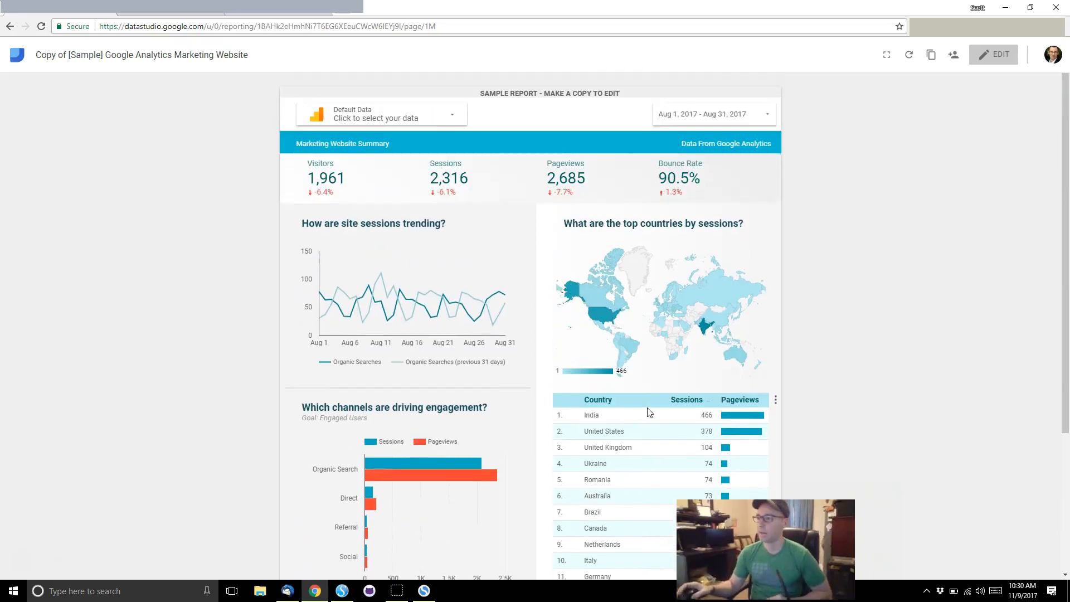
click(993, 54)
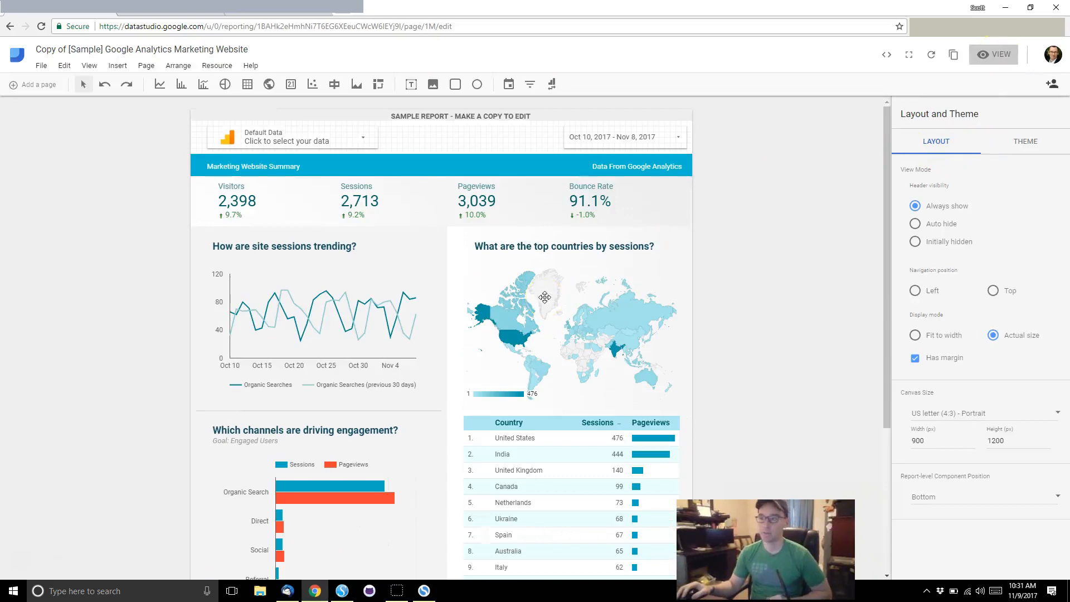
Step: Scroll down and select the top-countries sessions table to show its Table Properties
scroll(545, 297, down, 1)
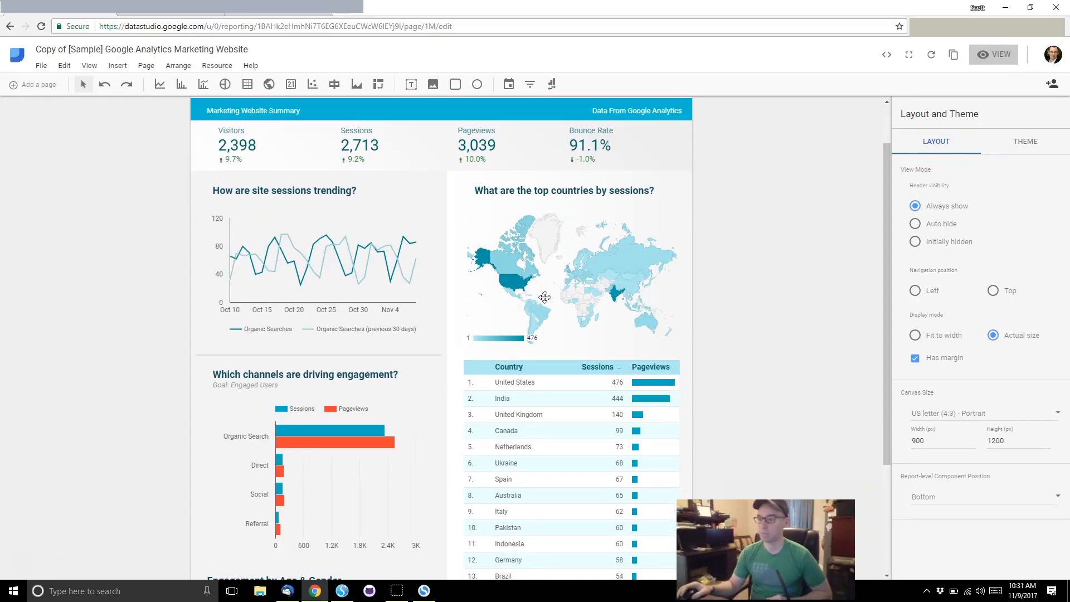
scroll(526, 376, down, 1)
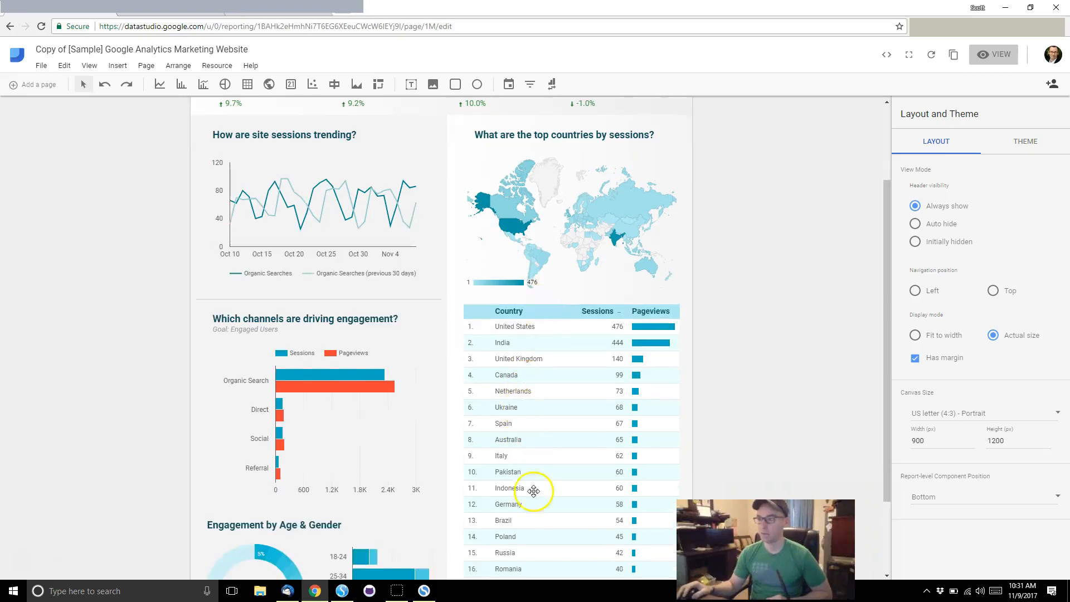
click(535, 340)
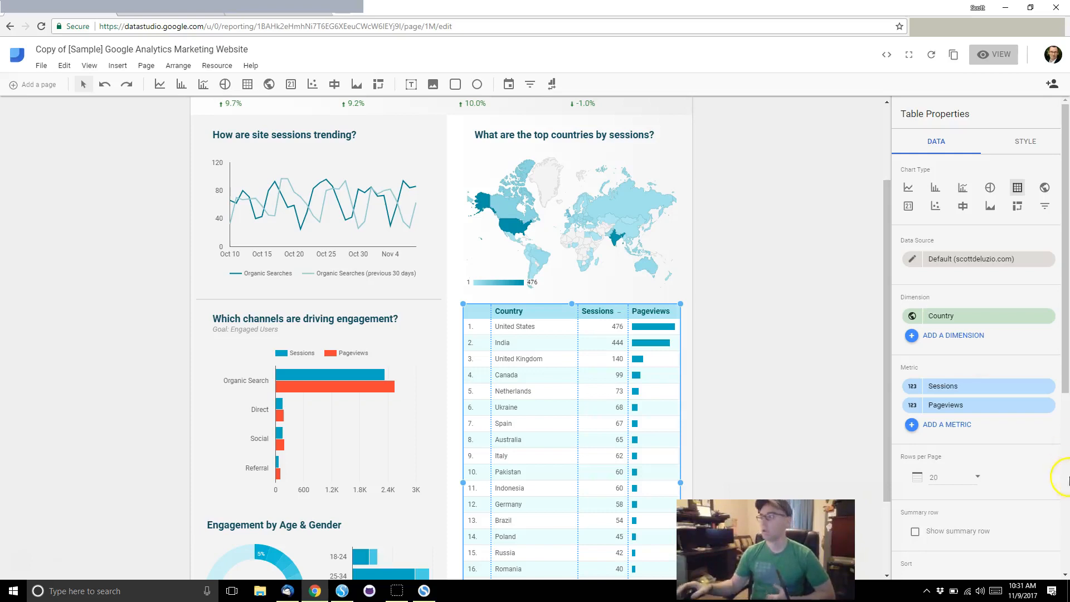
Step: Select the map, trend chart and Sessions scorecard, then reselect the country table and show its data sources
click(942, 273)
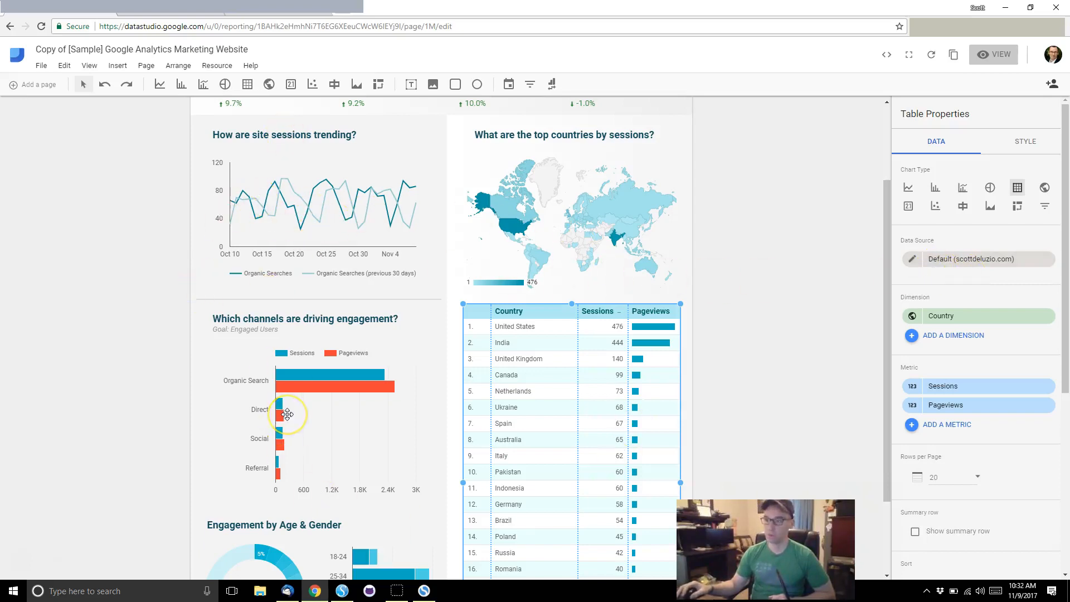
scroll(287, 413, up, 1)
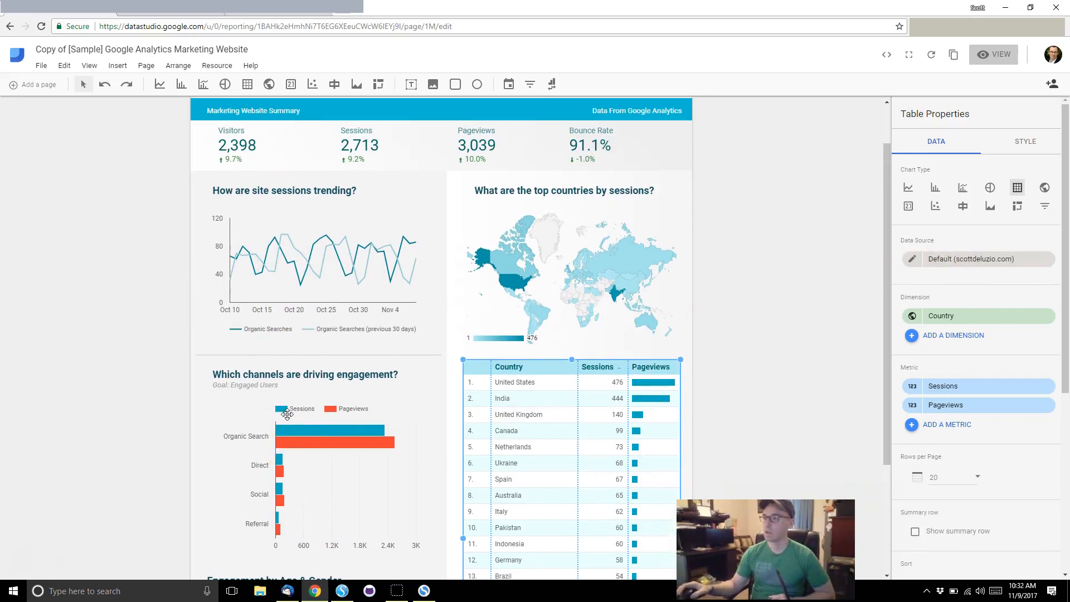
click(555, 309)
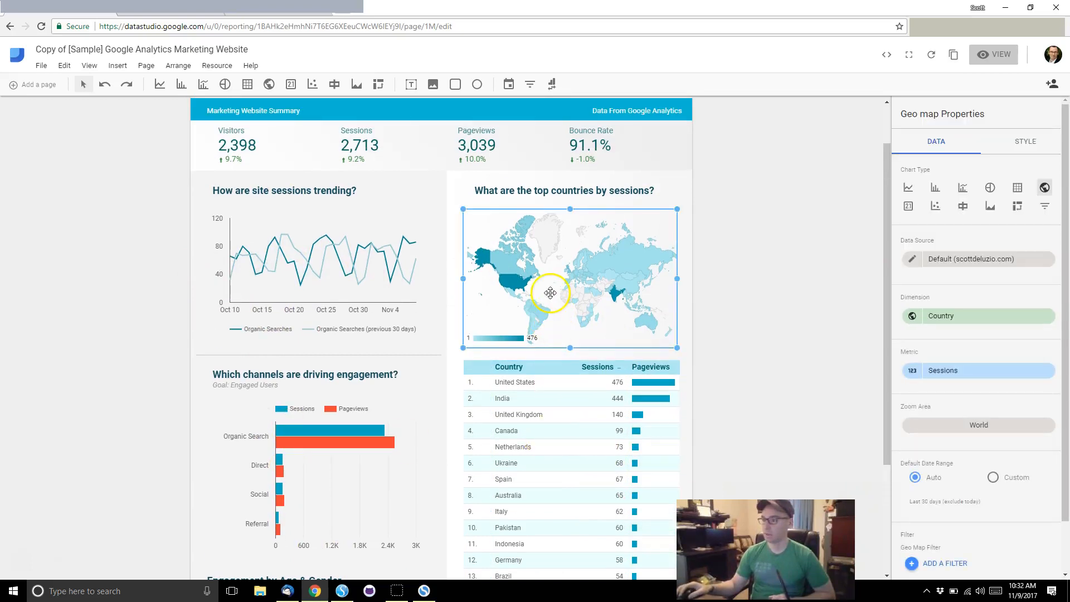
click(551, 383)
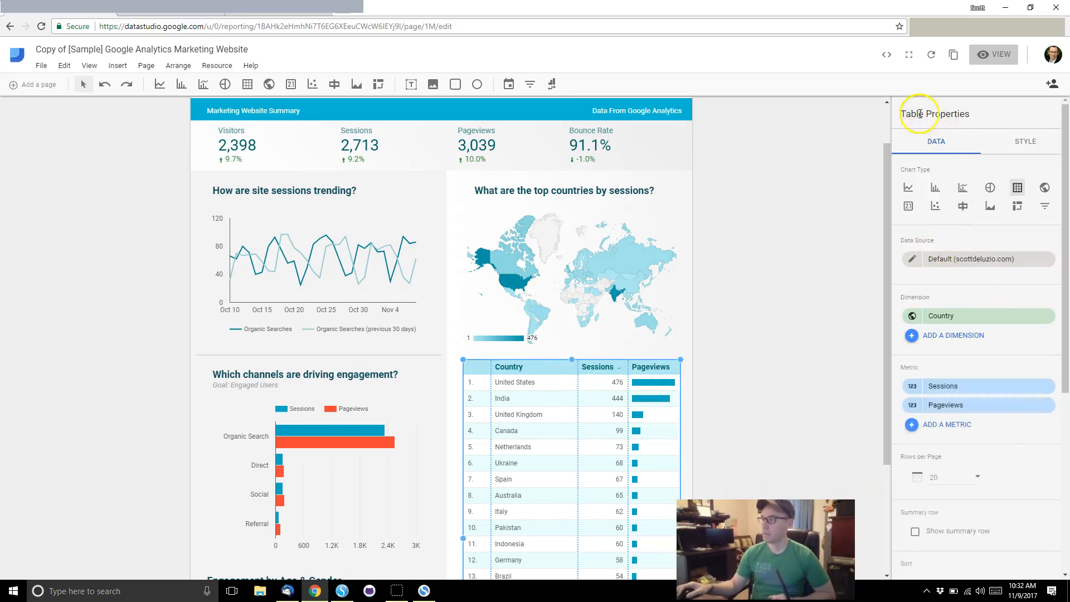
click(603, 225)
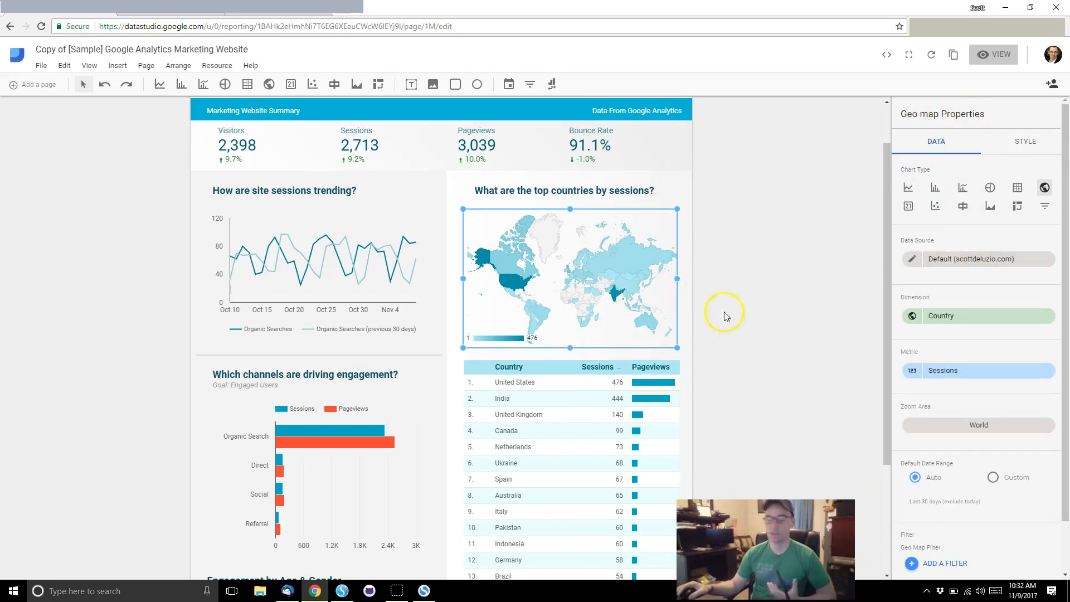
click(637, 392)
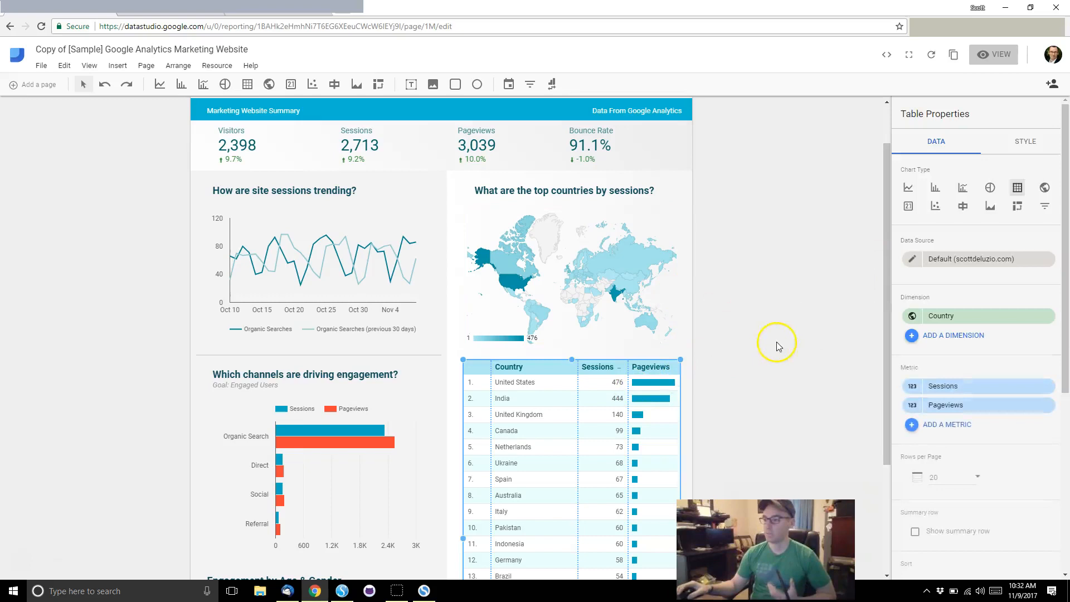
click(337, 461)
click(316, 238)
click(378, 148)
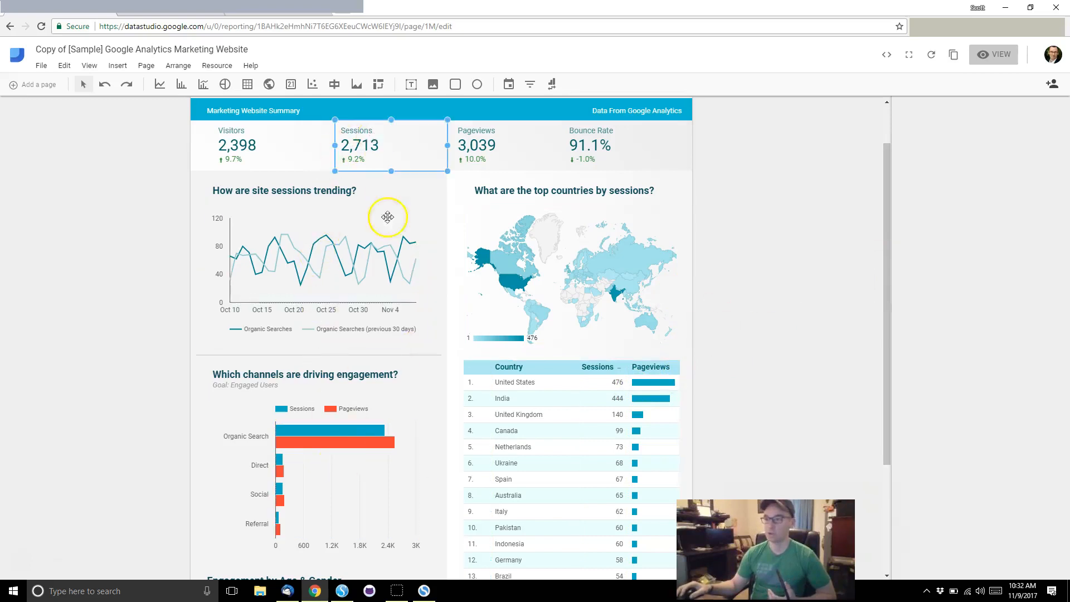
click(544, 407)
scroll(544, 404, down, 1)
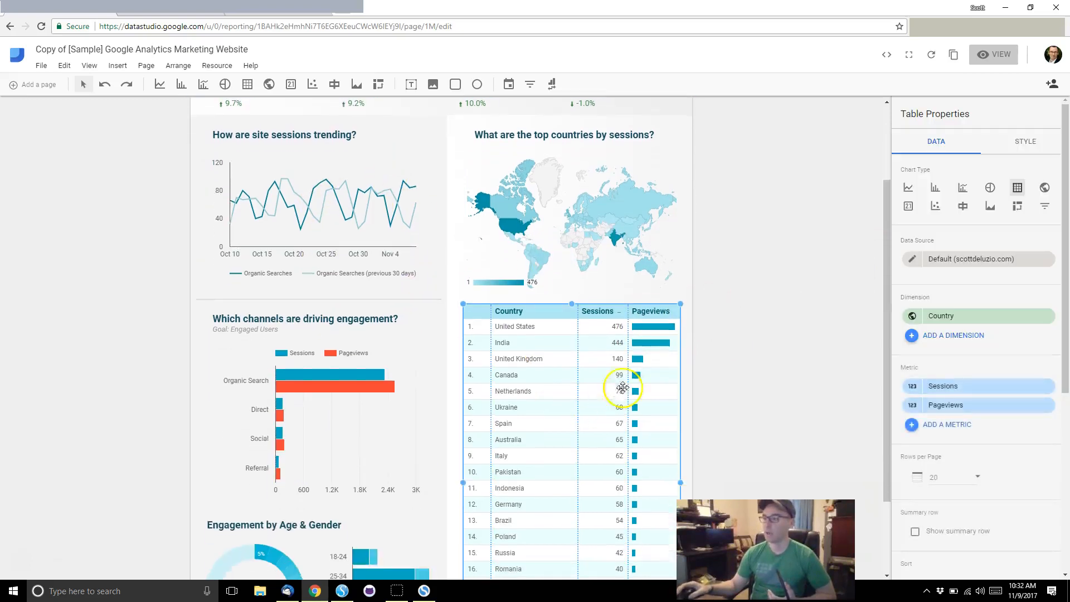
click(994, 265)
Step: Create and connect a Search Console data source for the site's Site Impression table
click(974, 232)
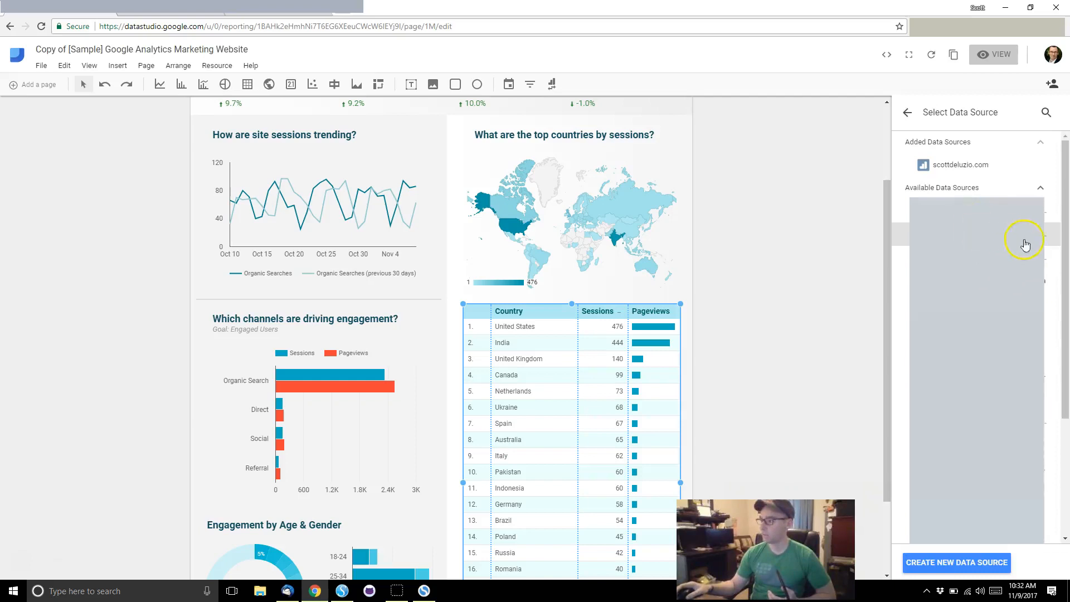
click(953, 574)
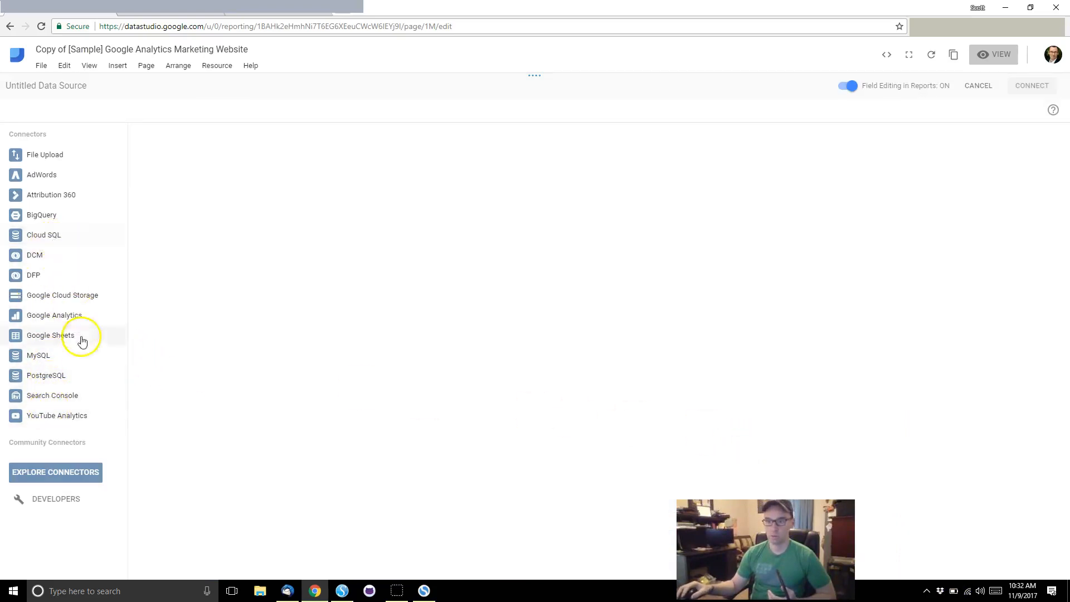
click(66, 403)
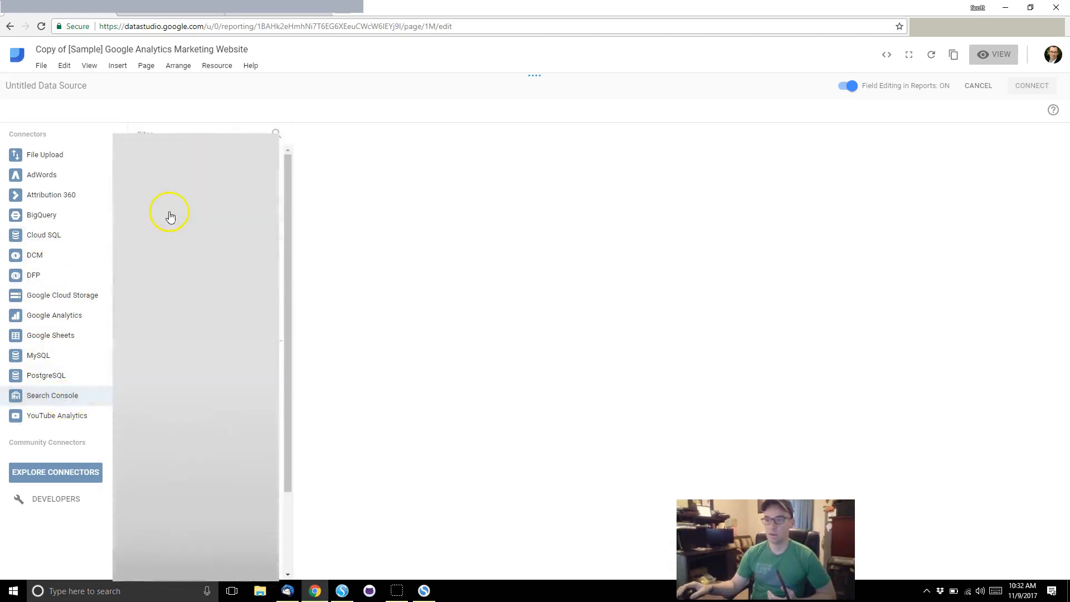
scroll(189, 186, down, 1)
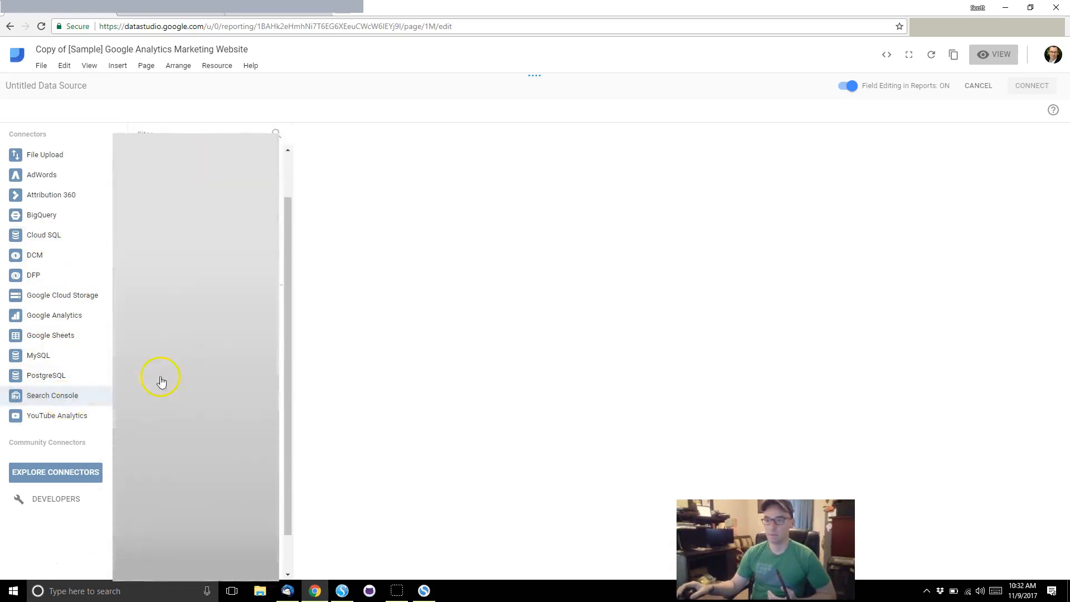
click(189, 366)
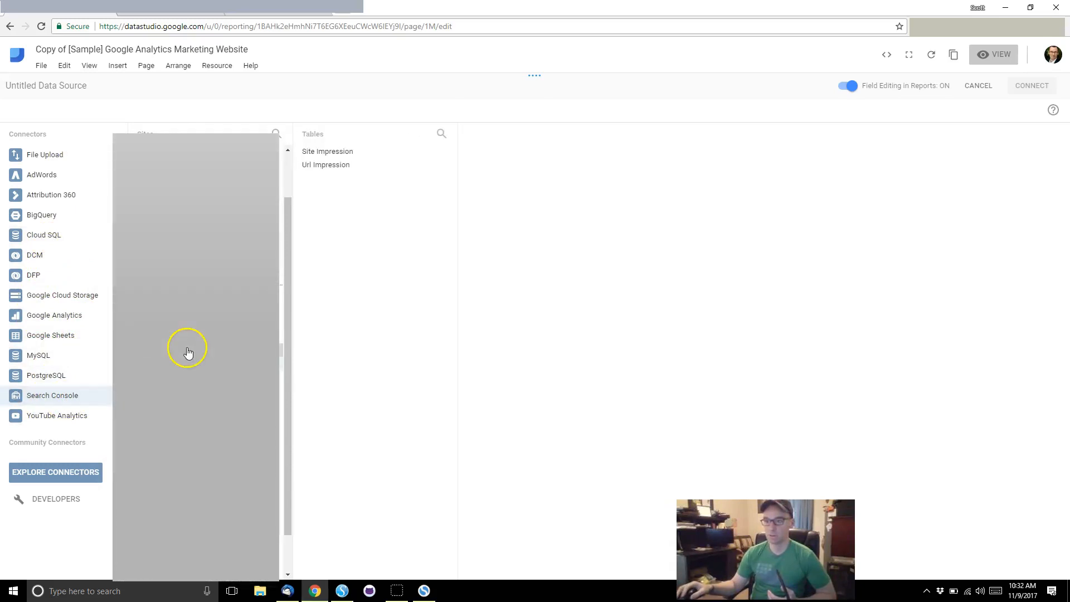
click(337, 154)
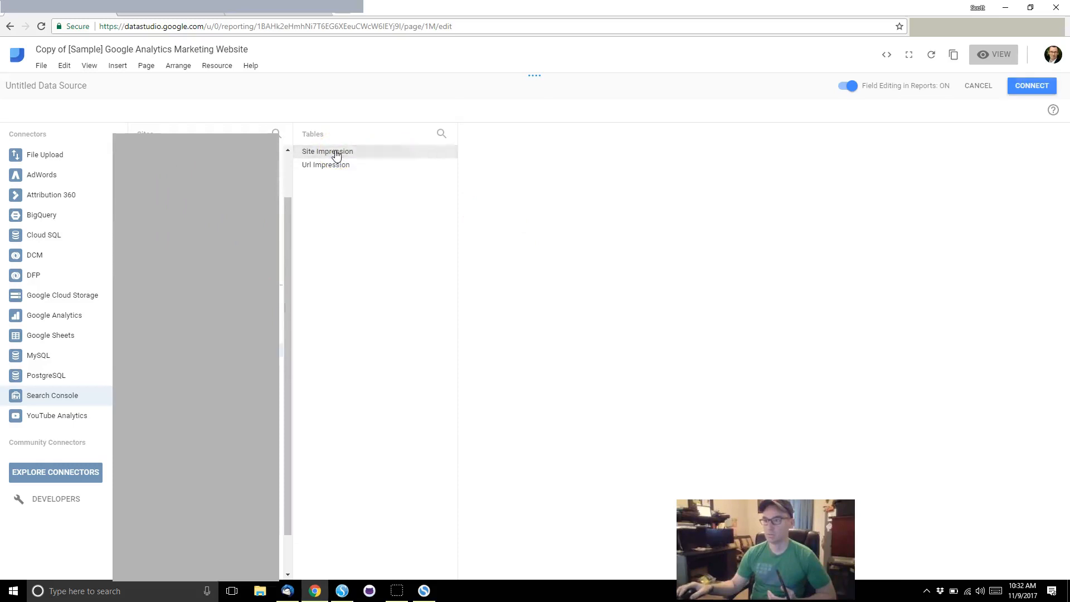
click(336, 152)
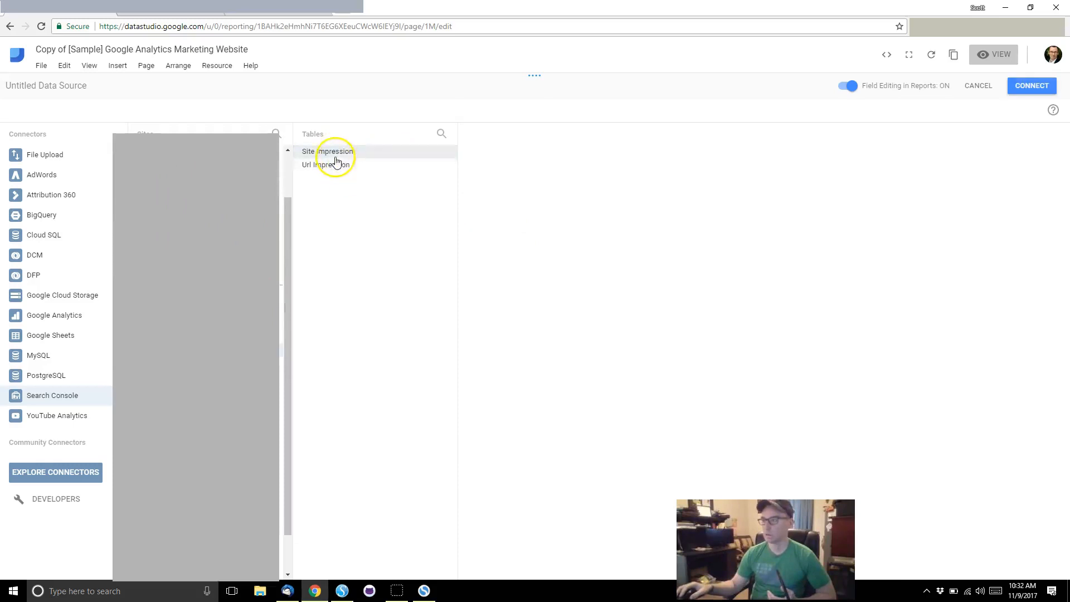
click(1030, 87)
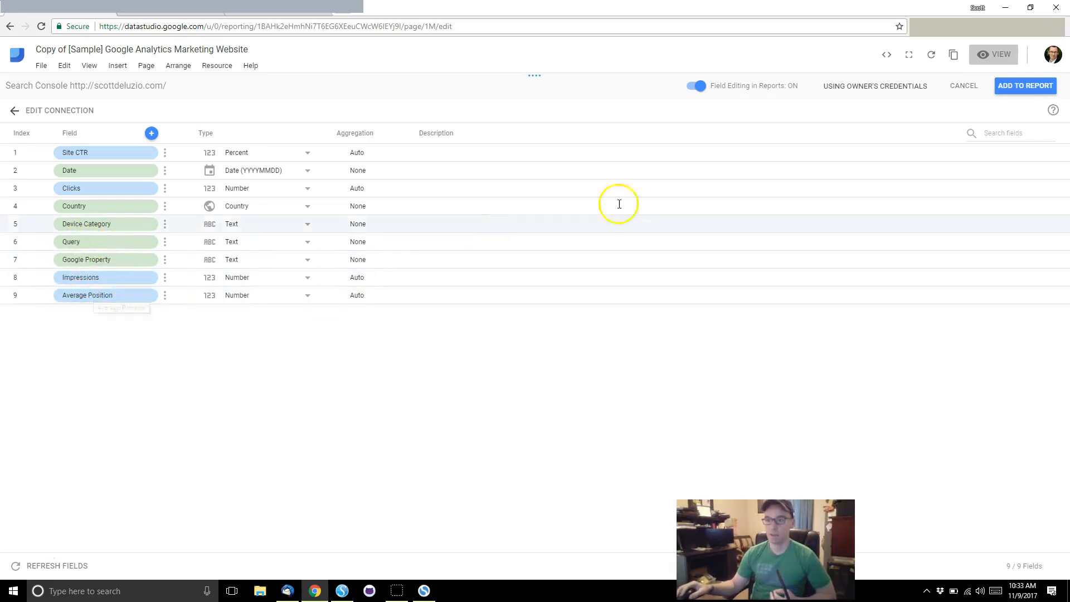
Step: Add the Search Console source to the report and swap the Country dimension for Query
click(1043, 90)
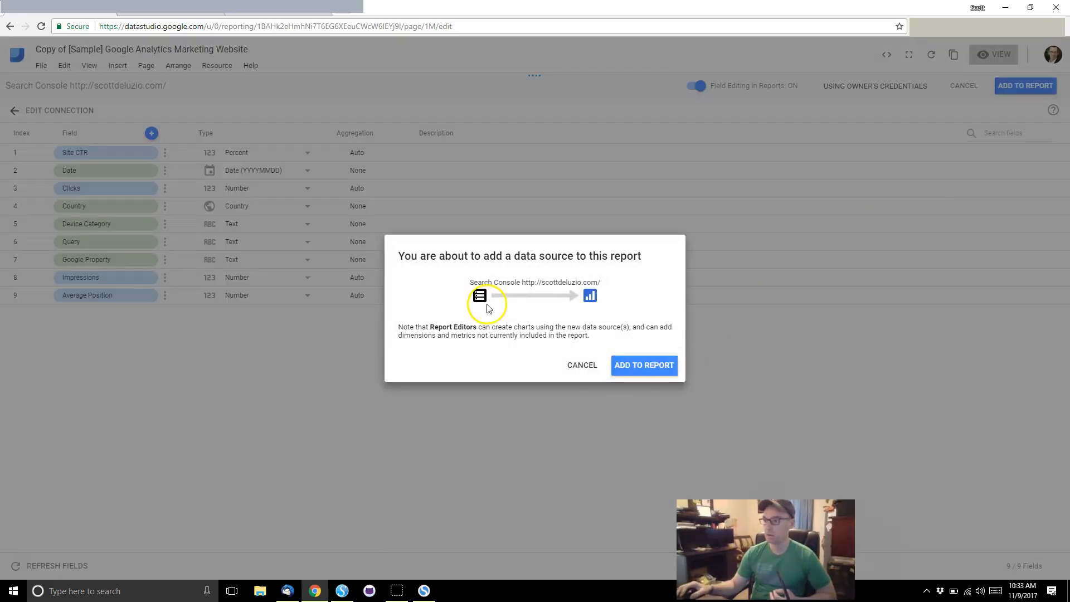
click(644, 370)
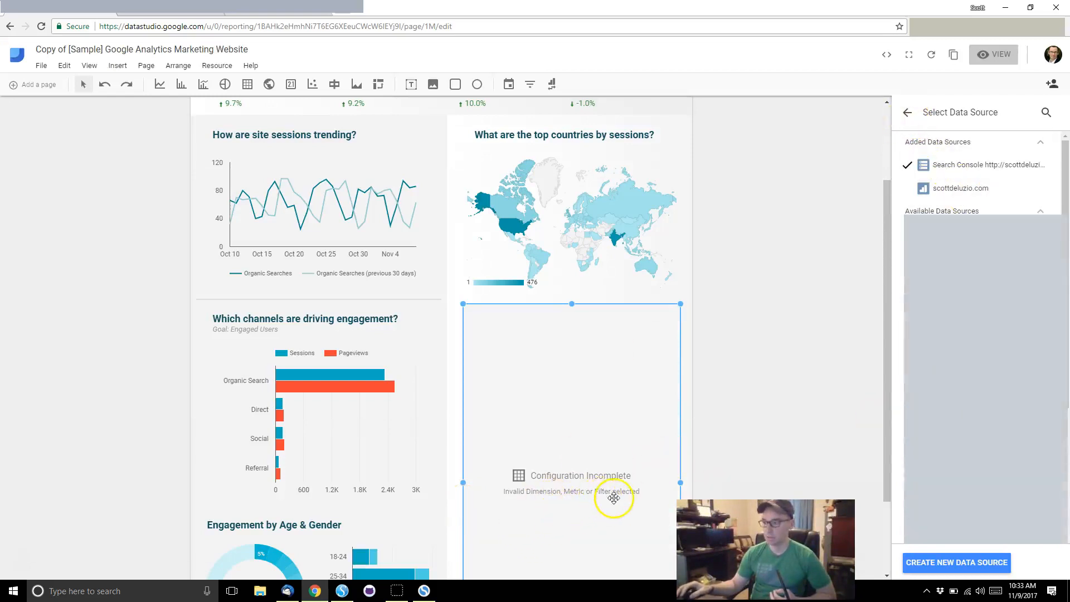
click(907, 112)
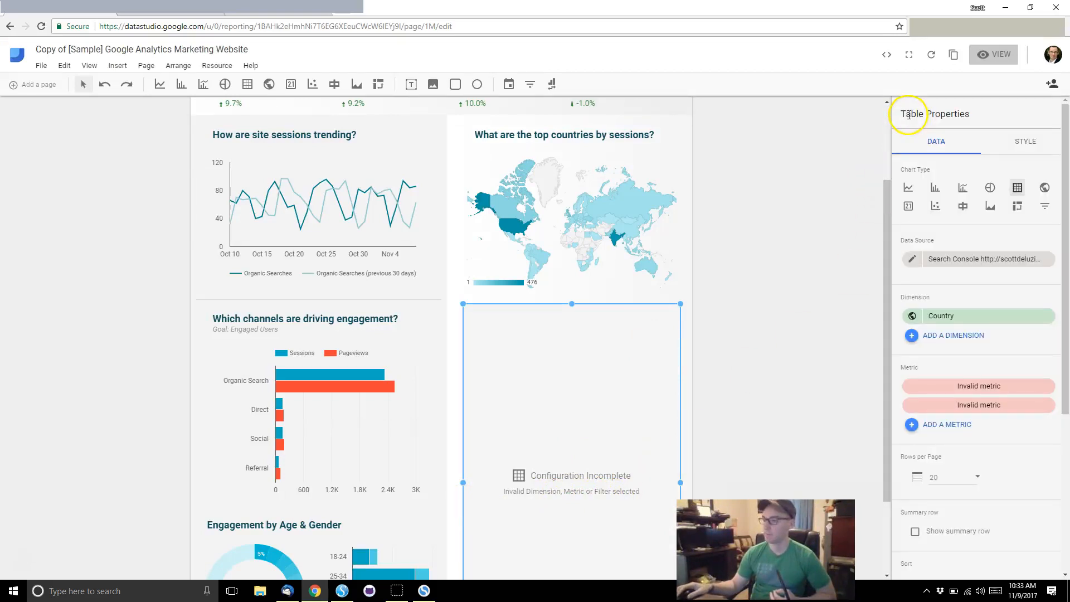
click(963, 317)
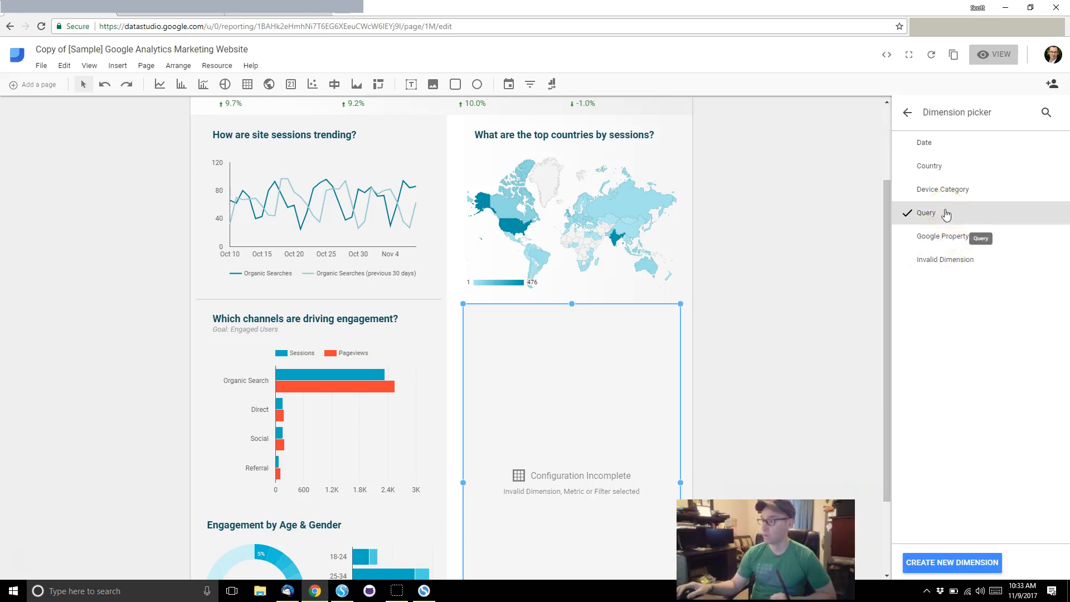
click(956, 563)
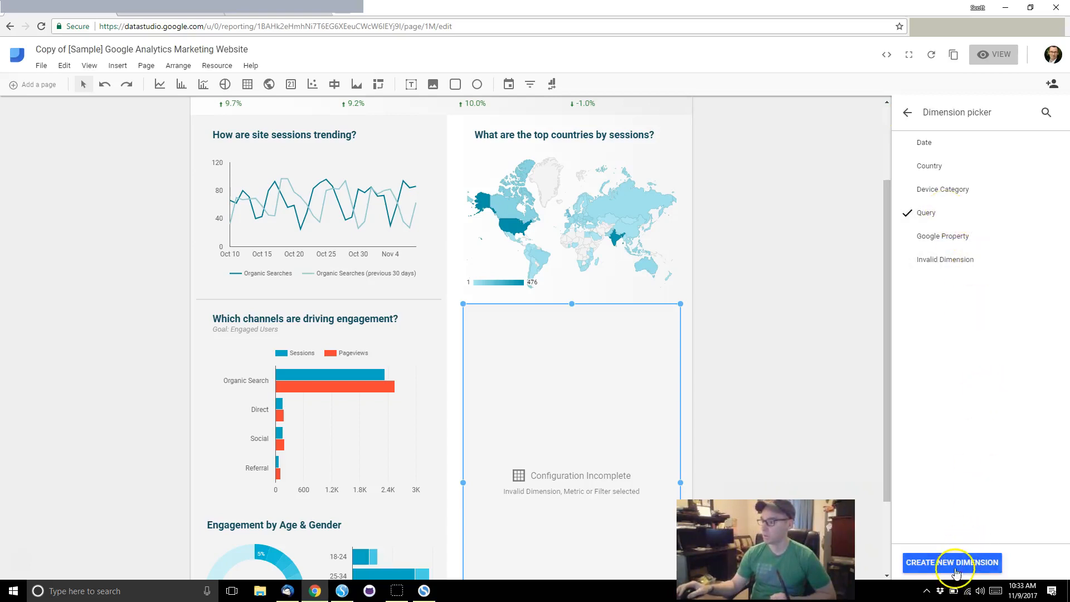
click(907, 112)
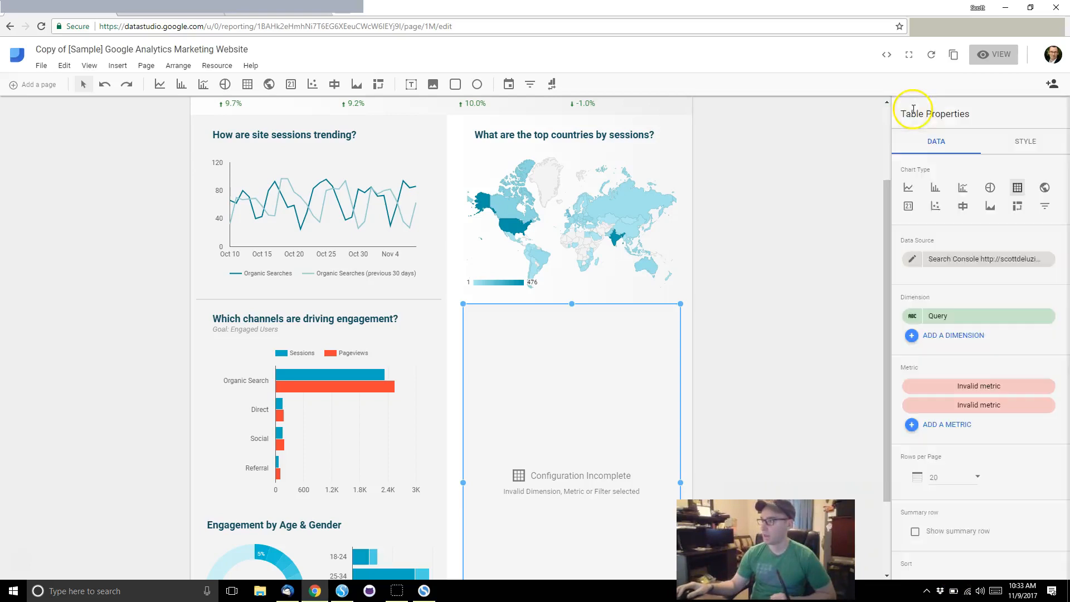
Step: Replace the two invalid metrics with Impressions and review the table settings
click(1046, 385)
click(1047, 386)
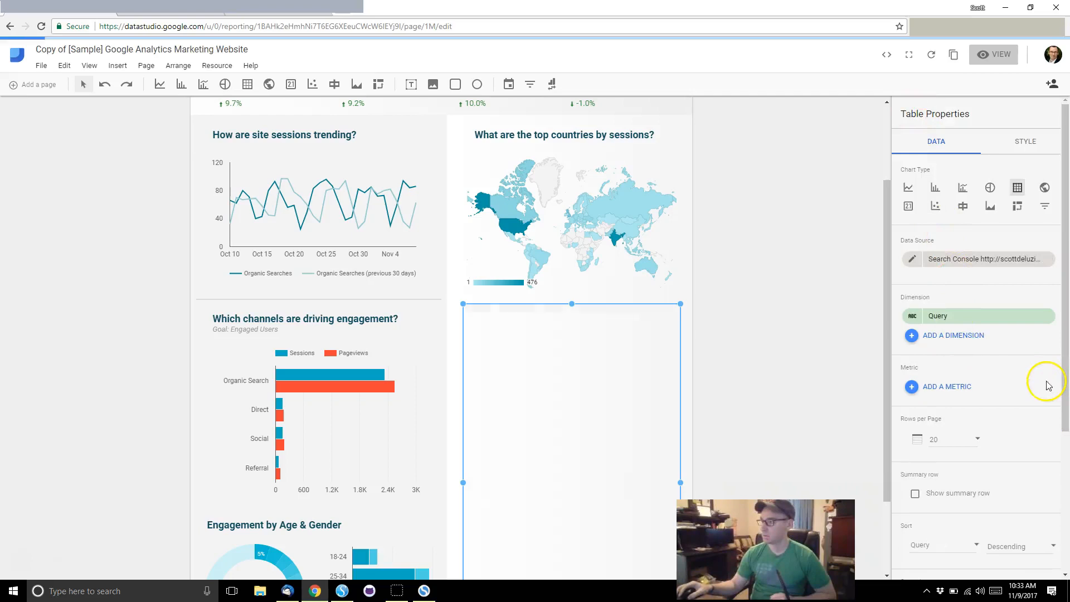
click(962, 389)
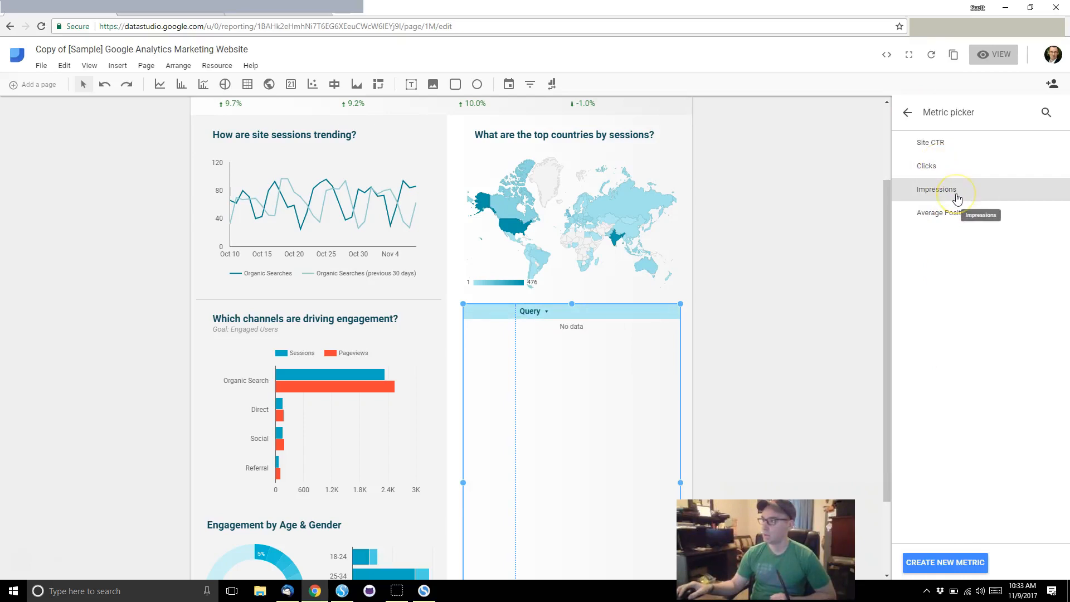
click(941, 170)
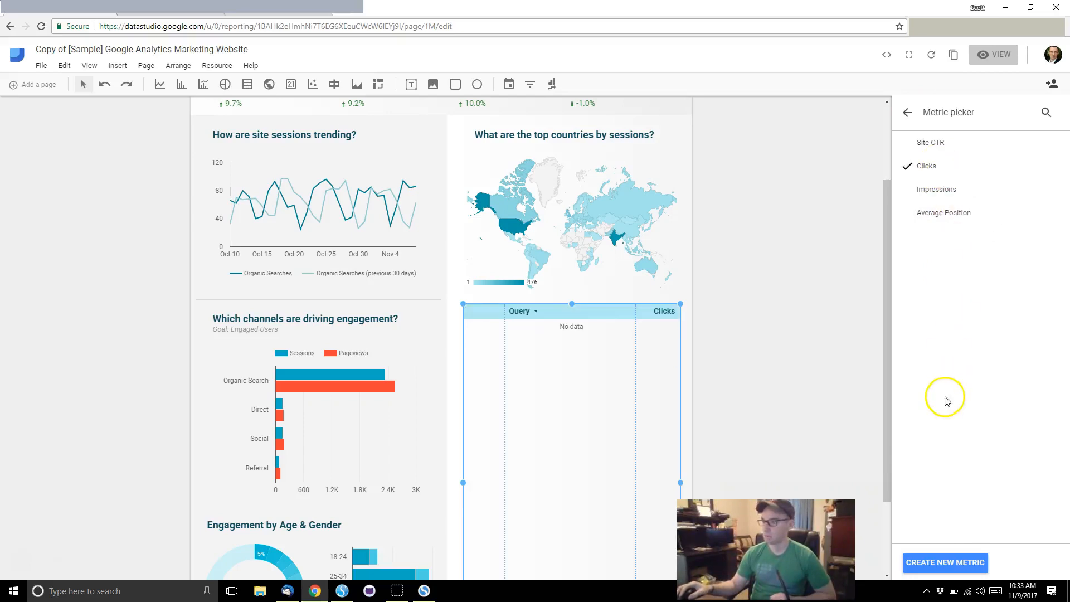
click(952, 143)
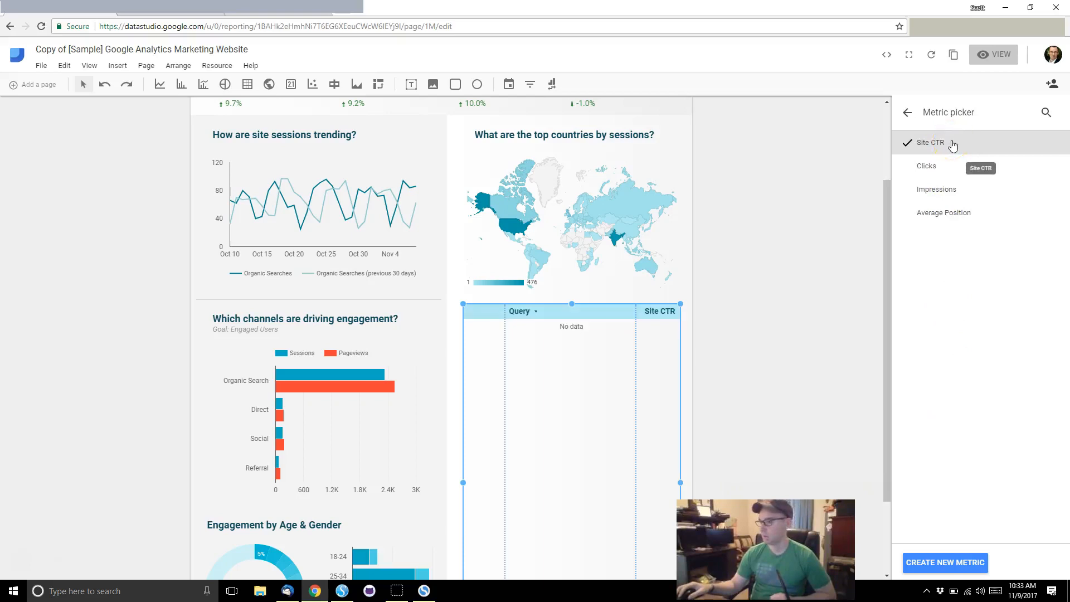
click(940, 190)
click(936, 218)
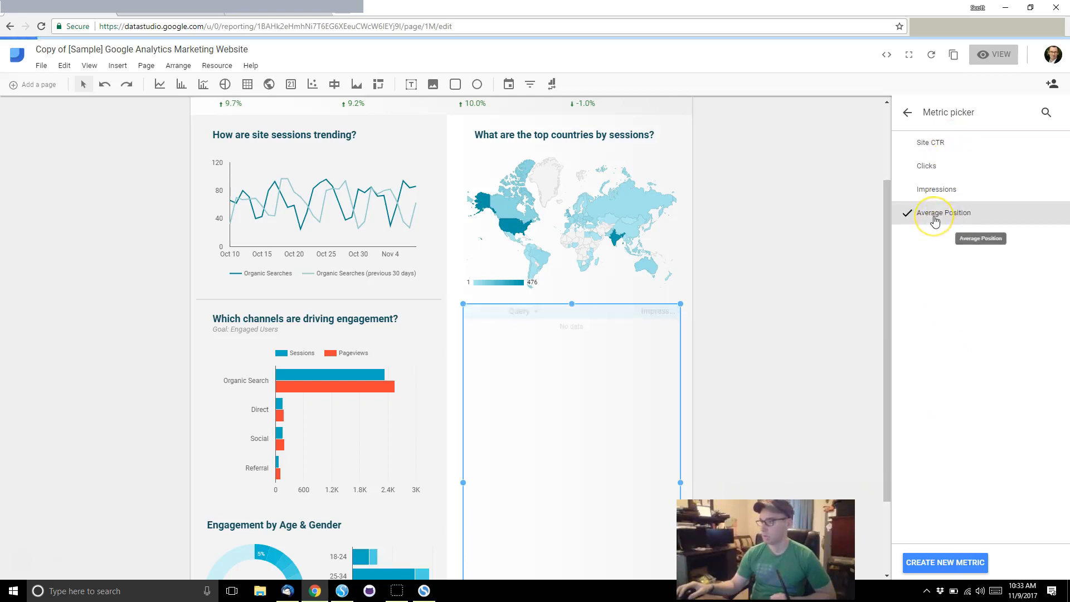
click(945, 192)
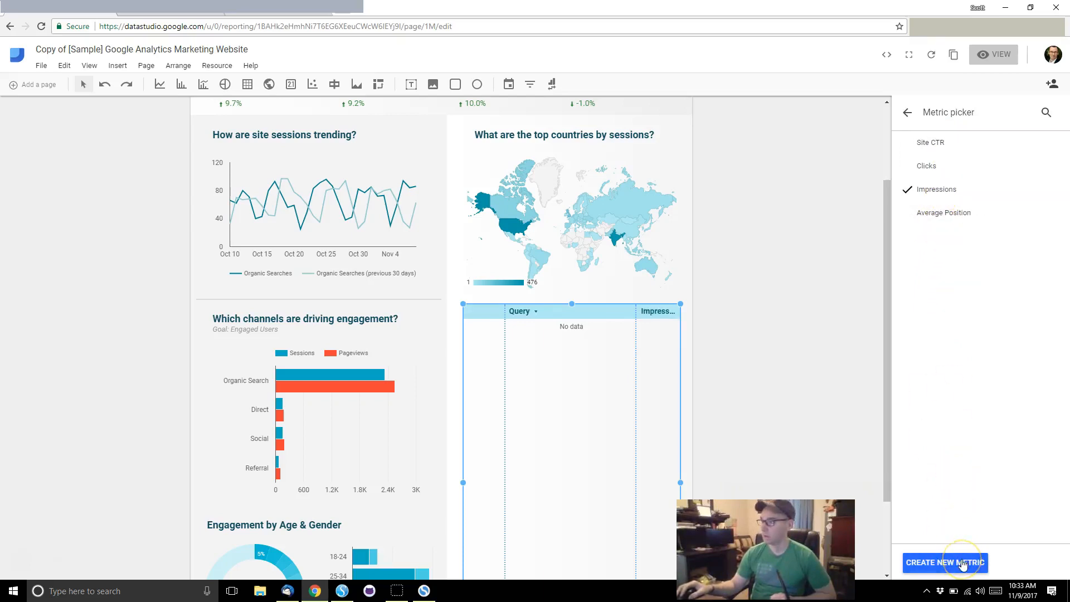
click(907, 112)
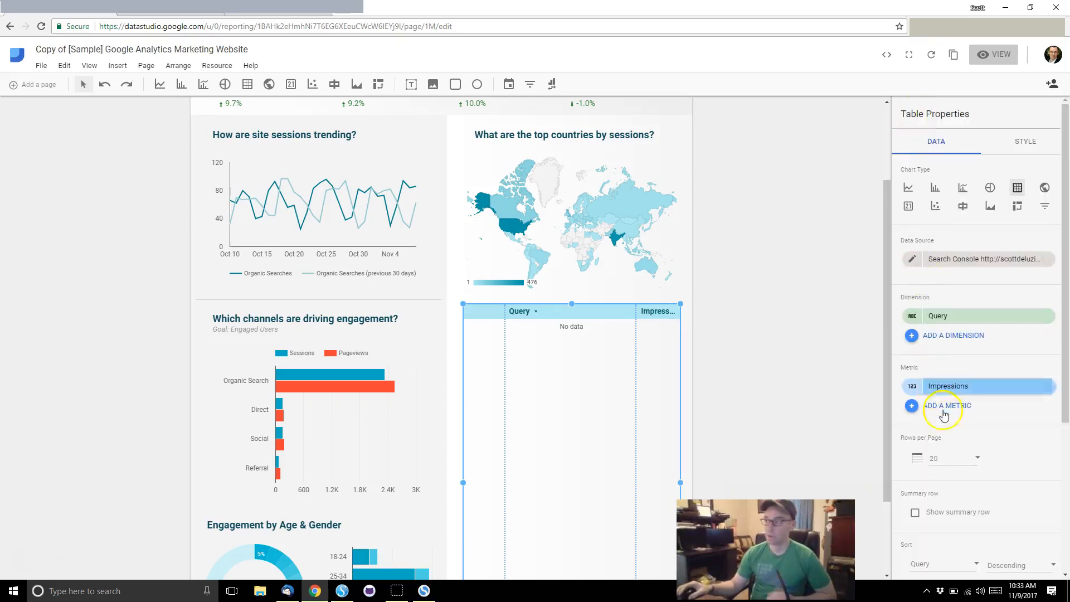
scroll(982, 407, down, 2)
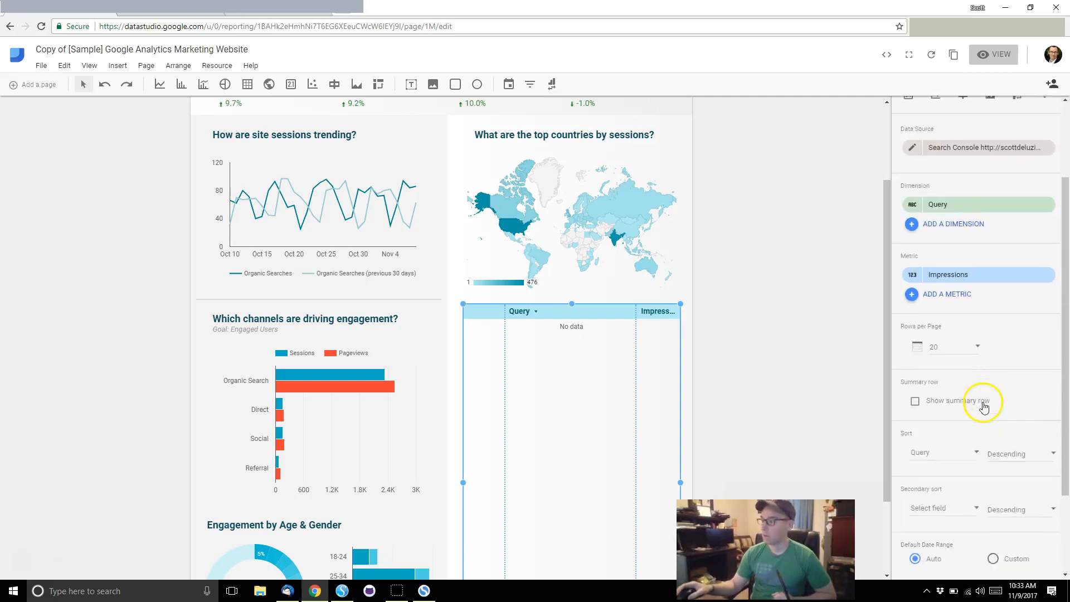
scroll(983, 407, down, 2)
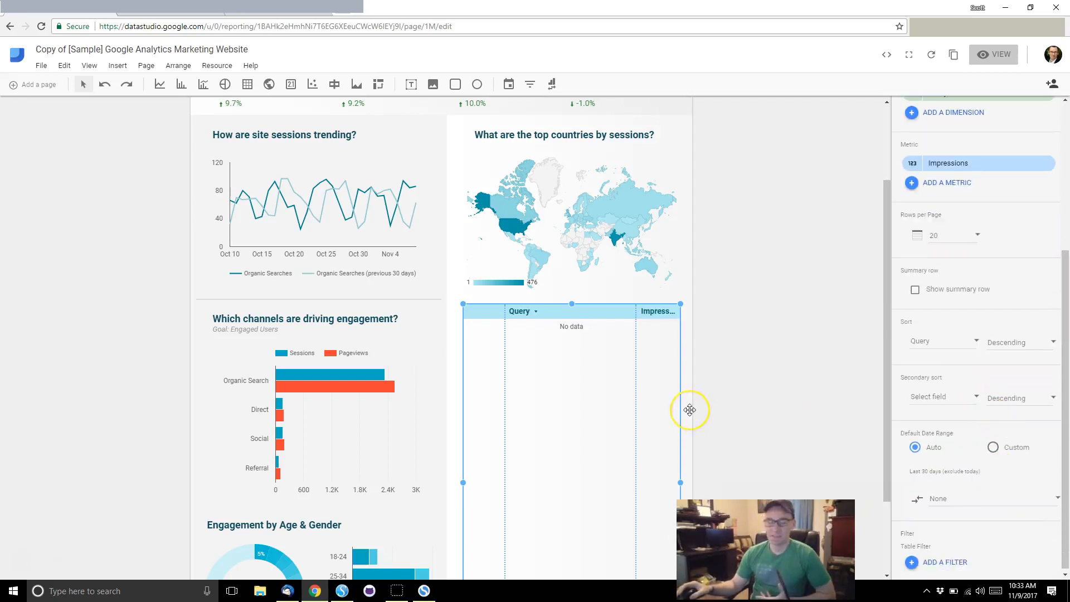
scroll(991, 290, up, 3)
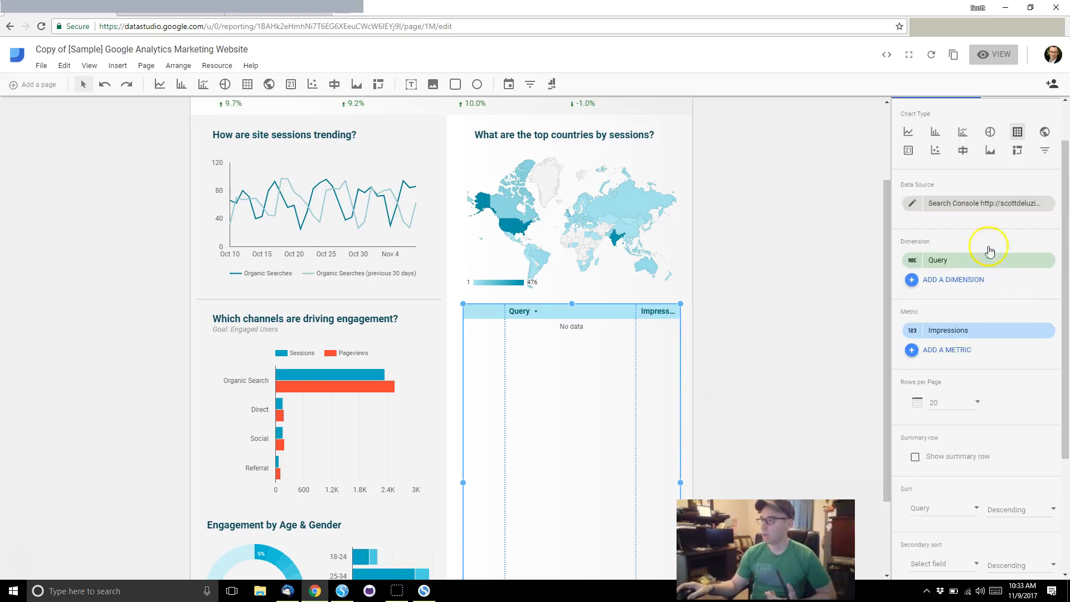
Step: Connect a Search Console source for the https site's Site Impression table and add it to the report
click(1021, 209)
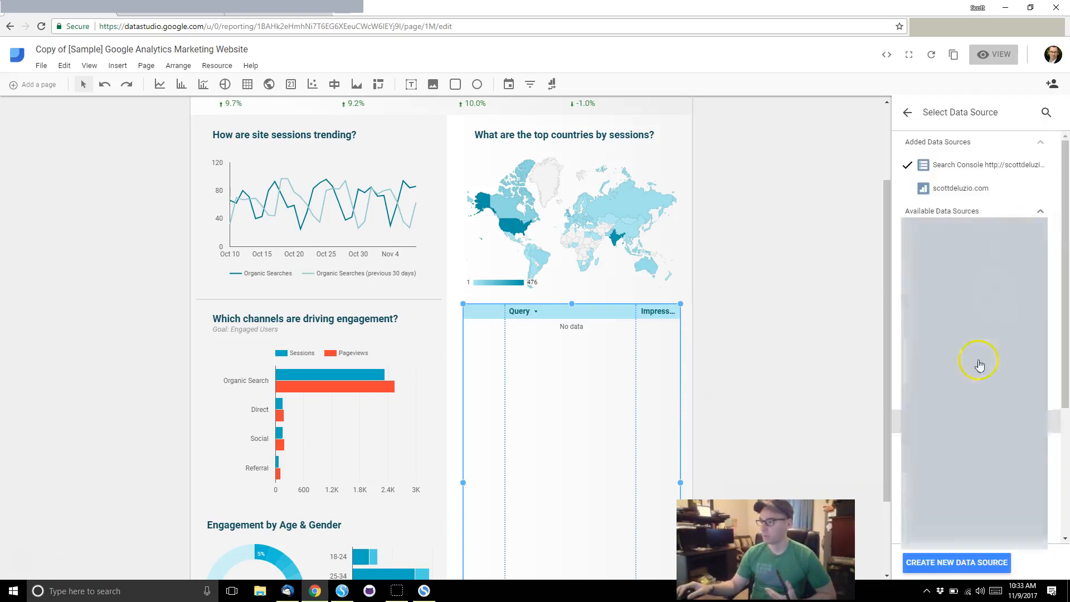
click(938, 550)
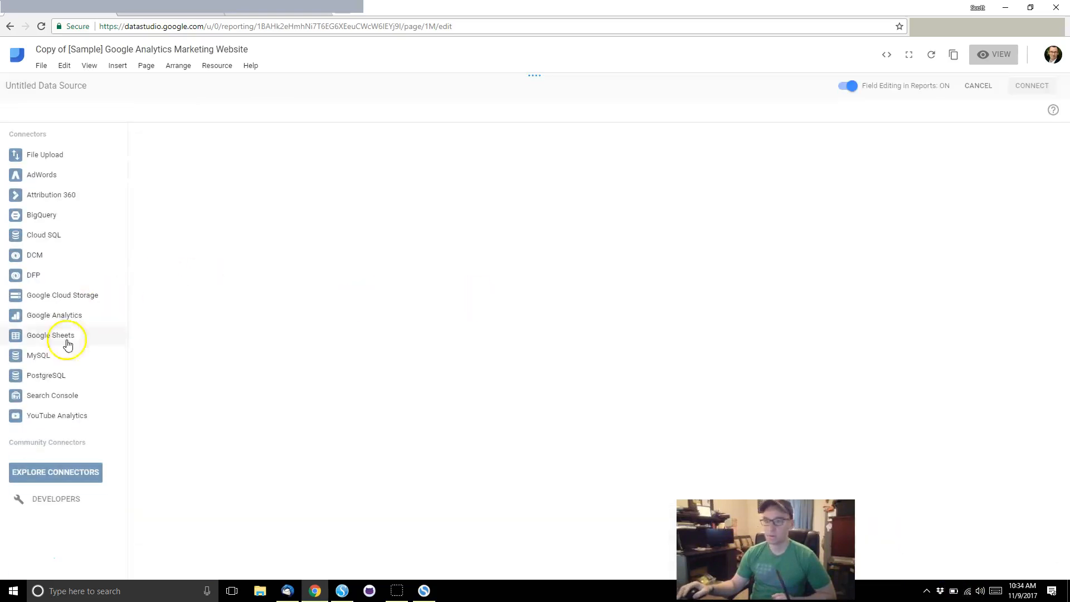
click(60, 396)
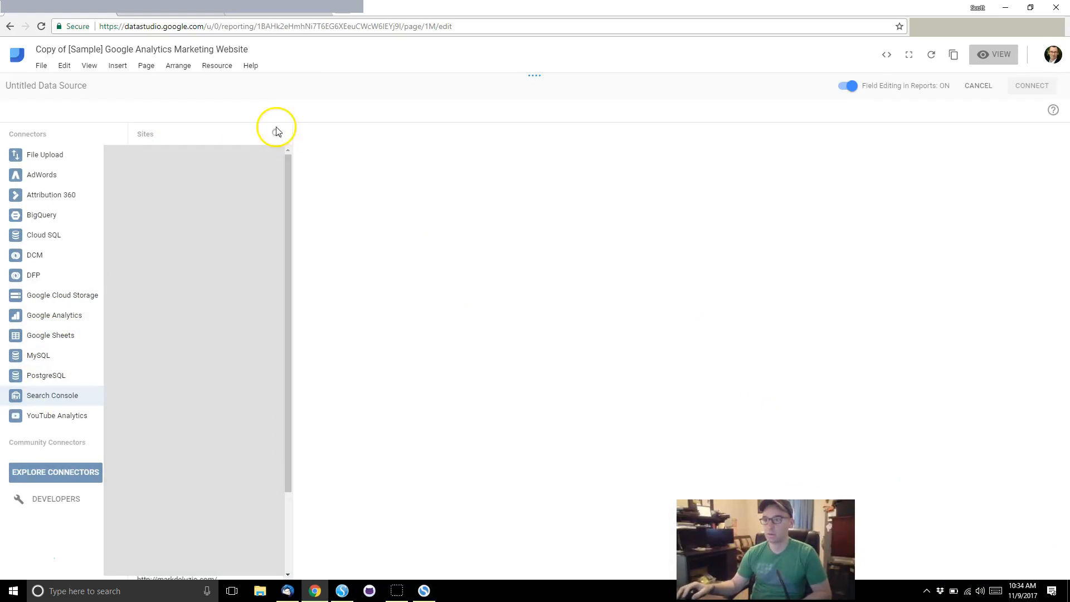
text(https://sco)
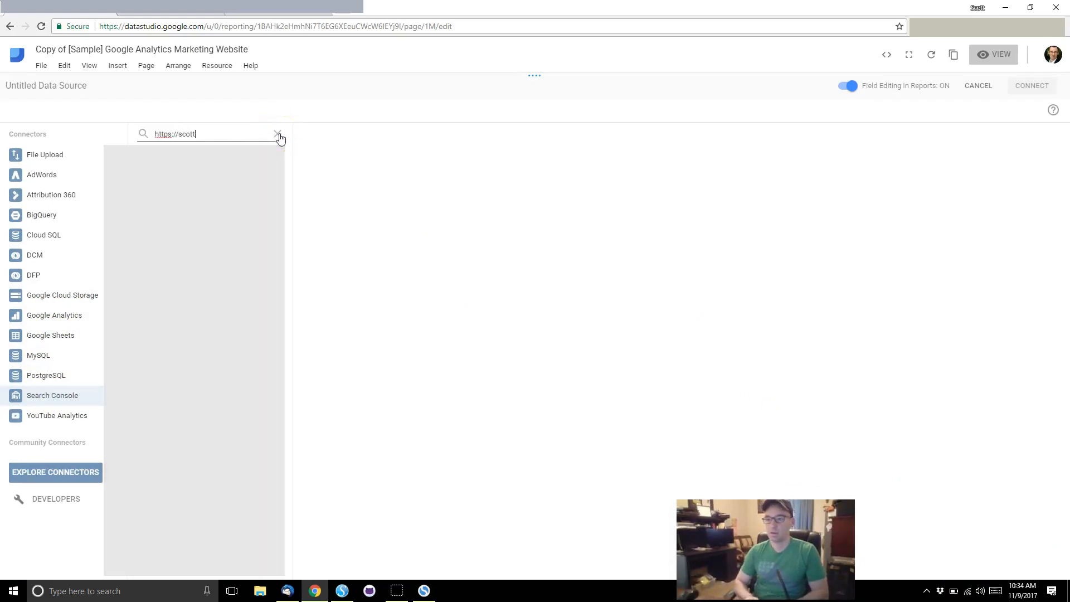
text(tt)
click(163, 155)
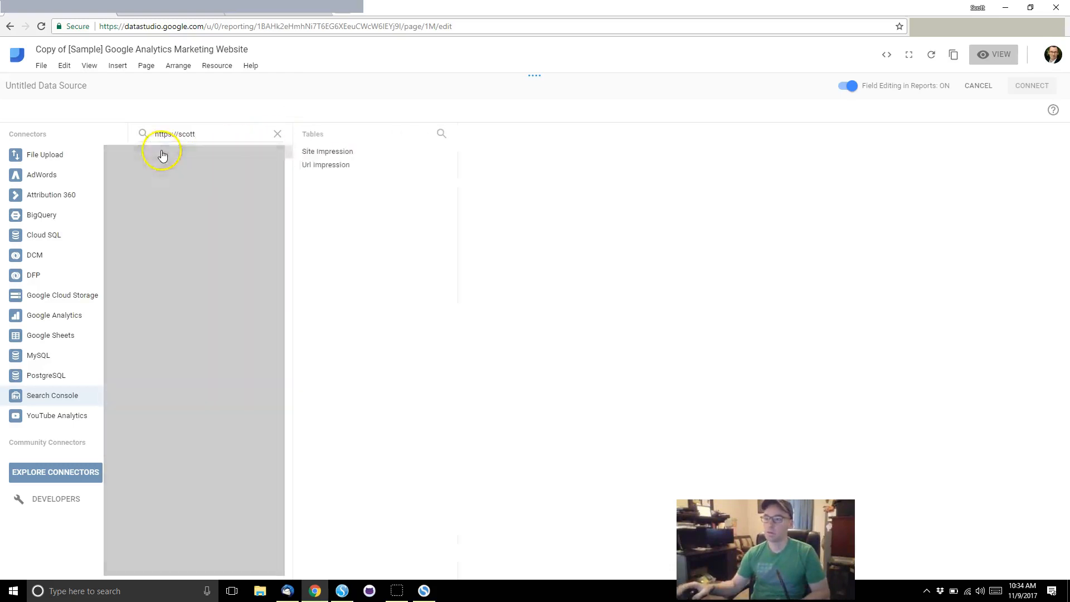
click(330, 159)
click(1019, 91)
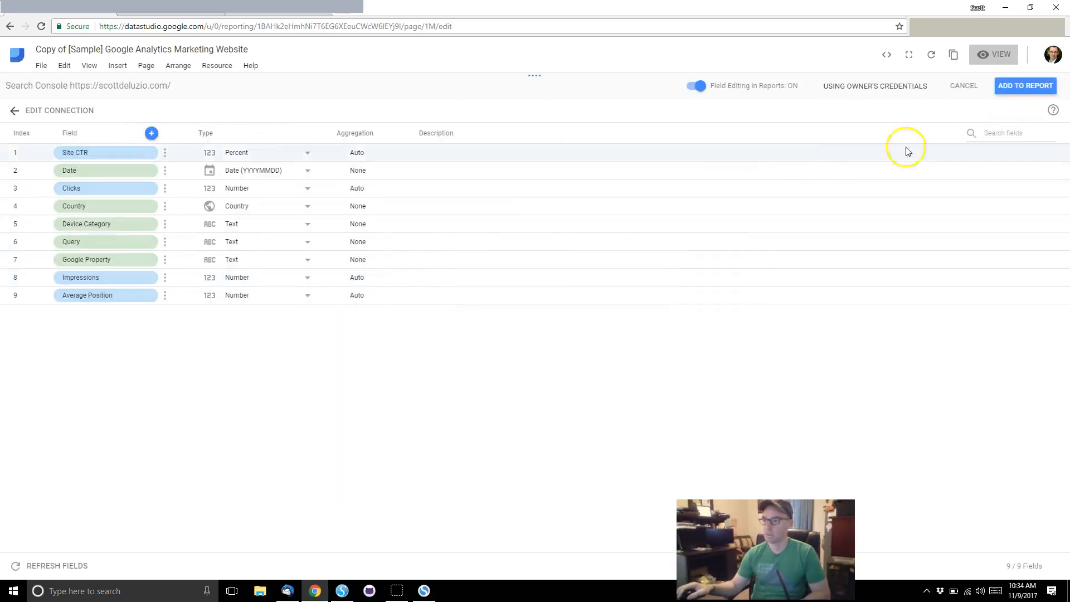
click(1029, 96)
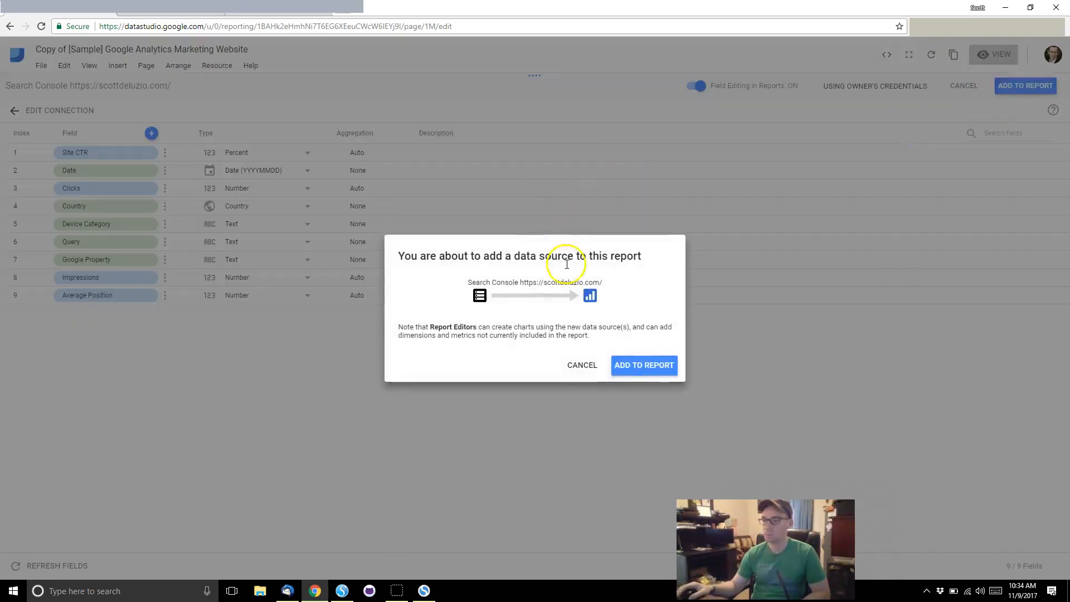
click(643, 370)
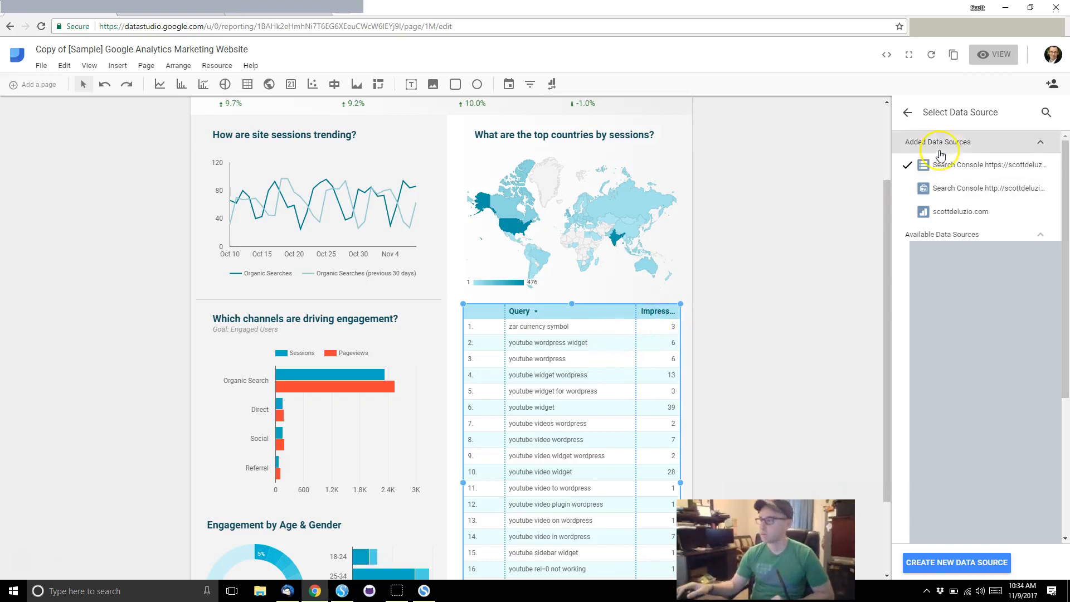
Step: Return to the table's properties and scroll through the query and impressions table
click(906, 111)
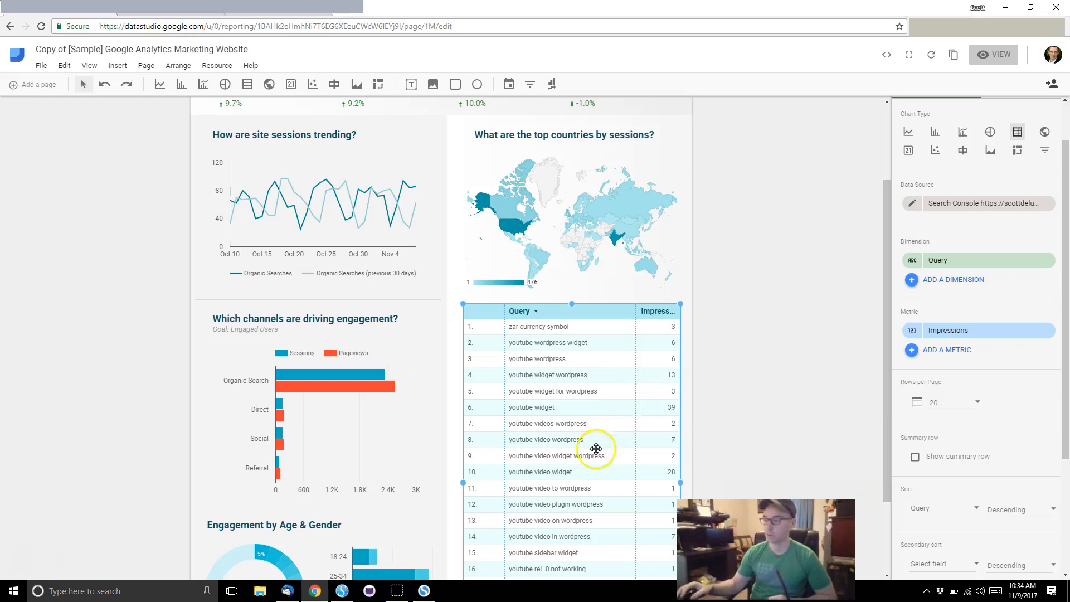
scroll(596, 448, down, 2)
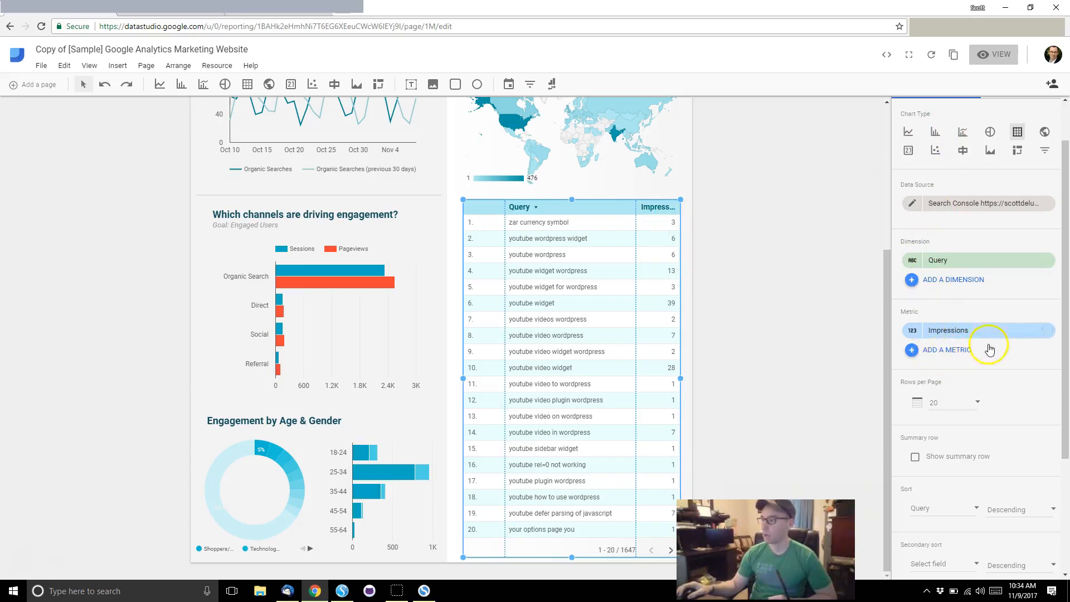
scroll(991, 468, down, 1)
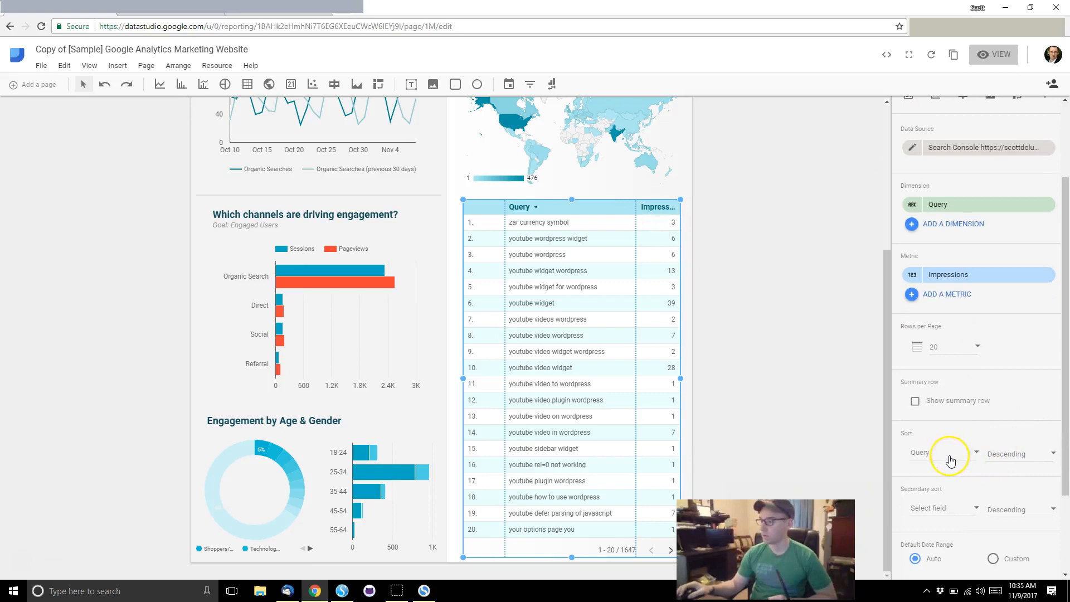
scroll(951, 461, down, 2)
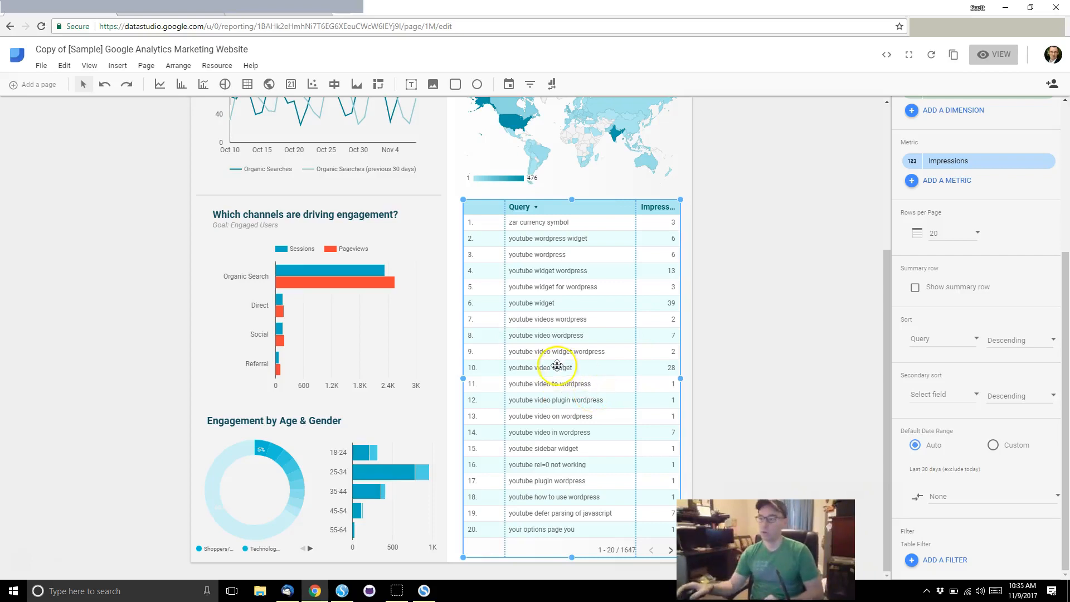
scroll(557, 368, up, 4)
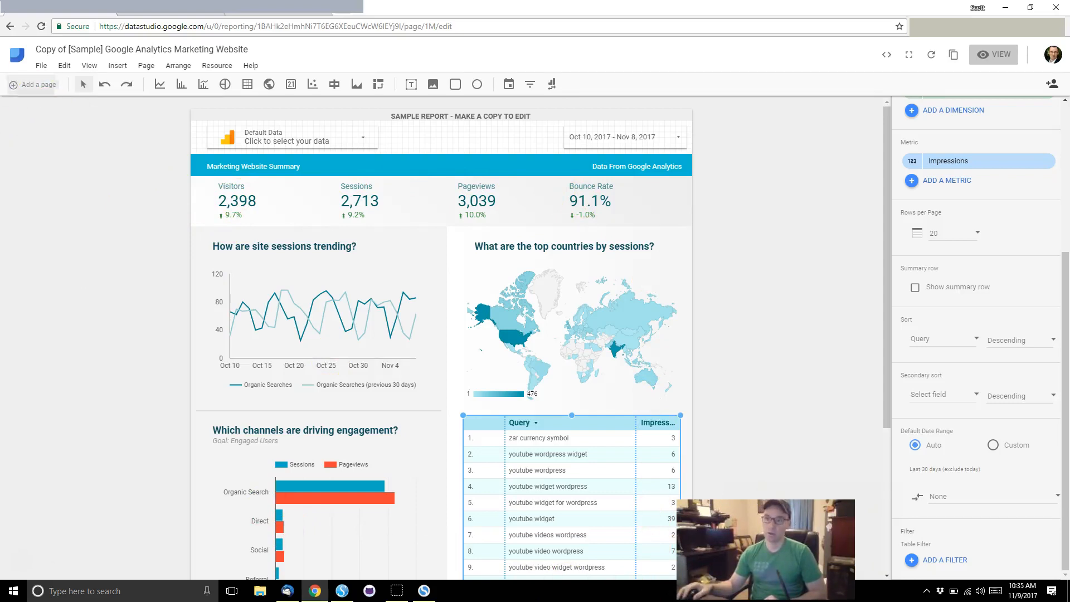
Step: Add page 2 and draw a geo map near its top-left corner
click(32, 94)
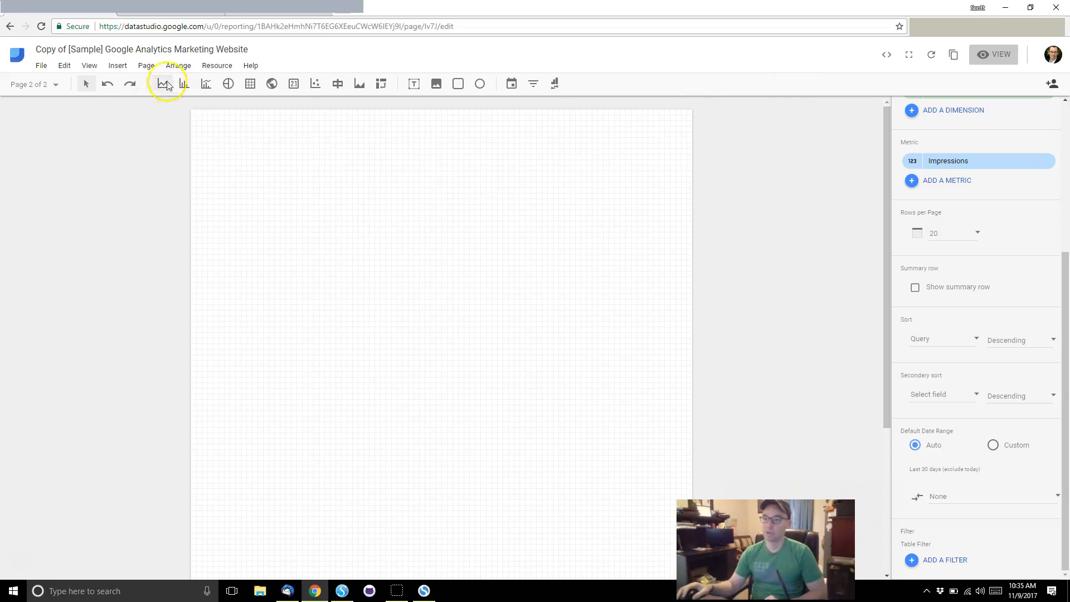
click(271, 85)
drag(228, 141, 391, 288)
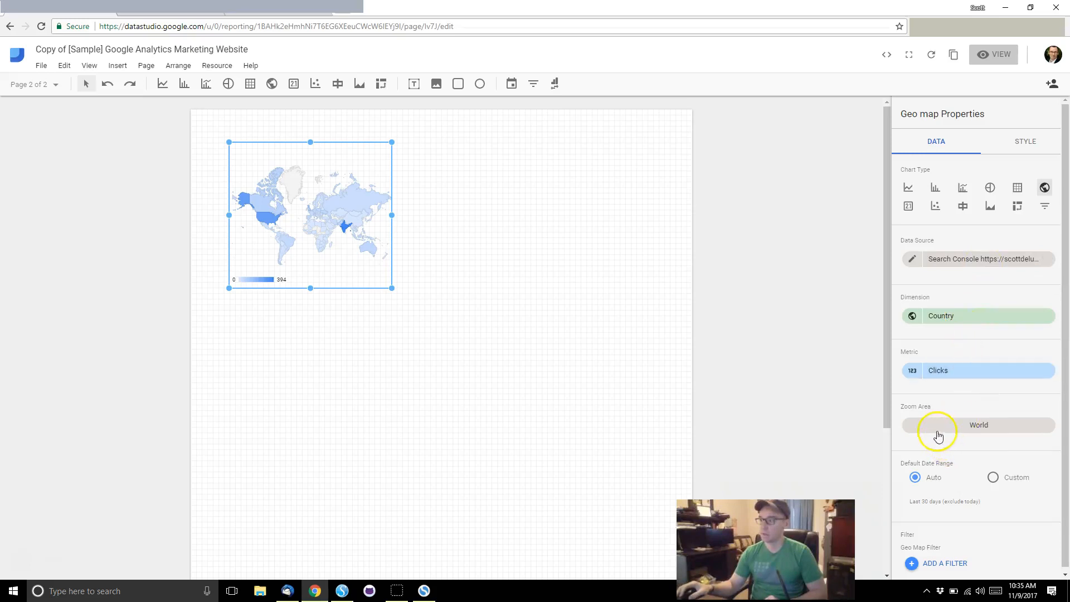
Step: Set the geo map's zoom area to South America via the Continent and Subcontinent lists
click(974, 425)
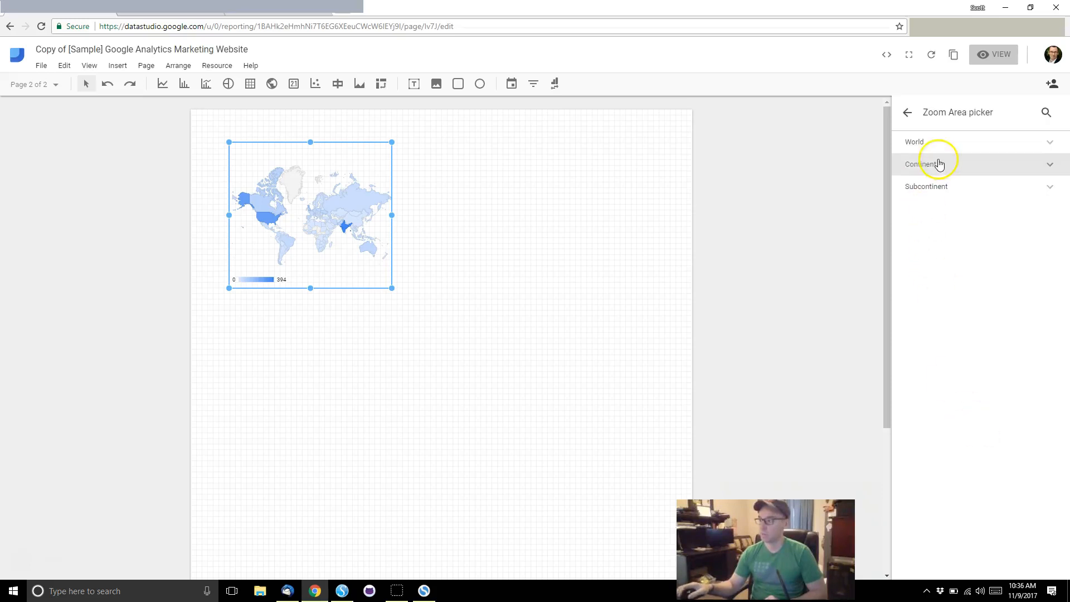
click(943, 165)
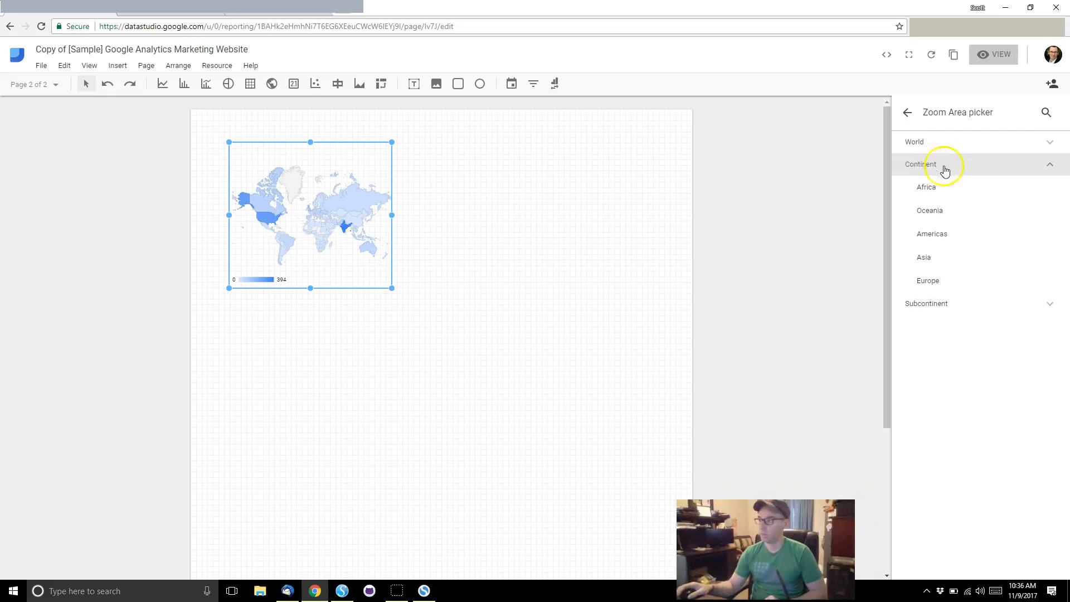
click(943, 246)
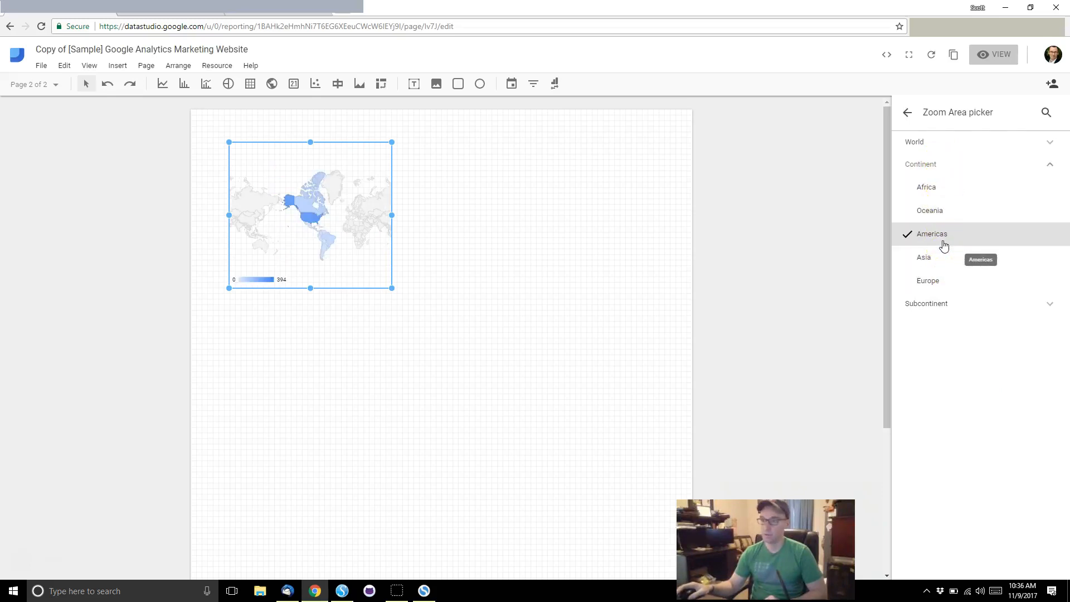
click(945, 308)
click(938, 333)
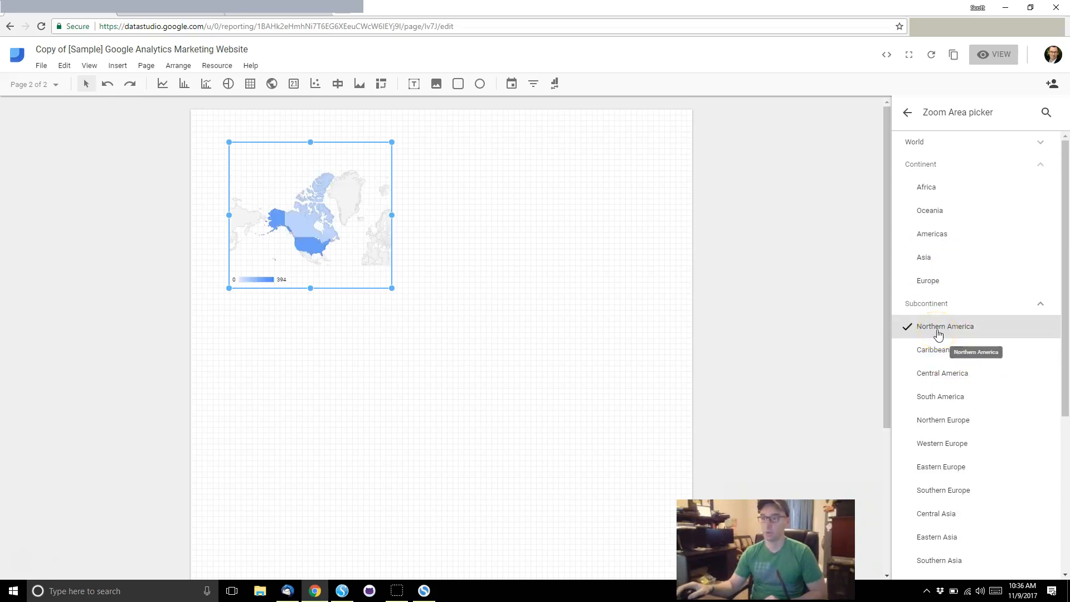
right_click(928, 398)
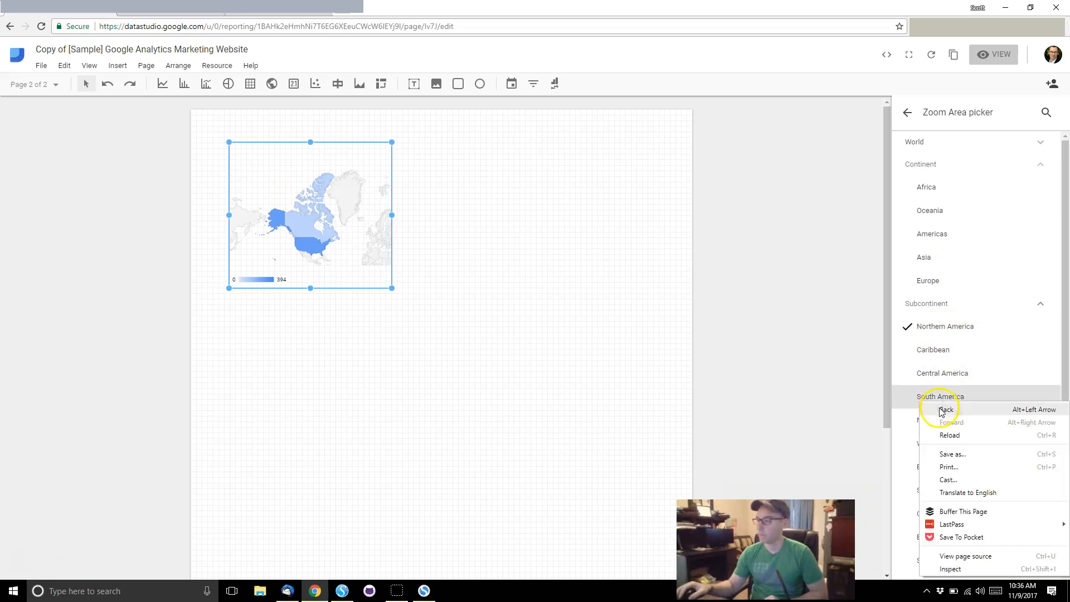
click(931, 401)
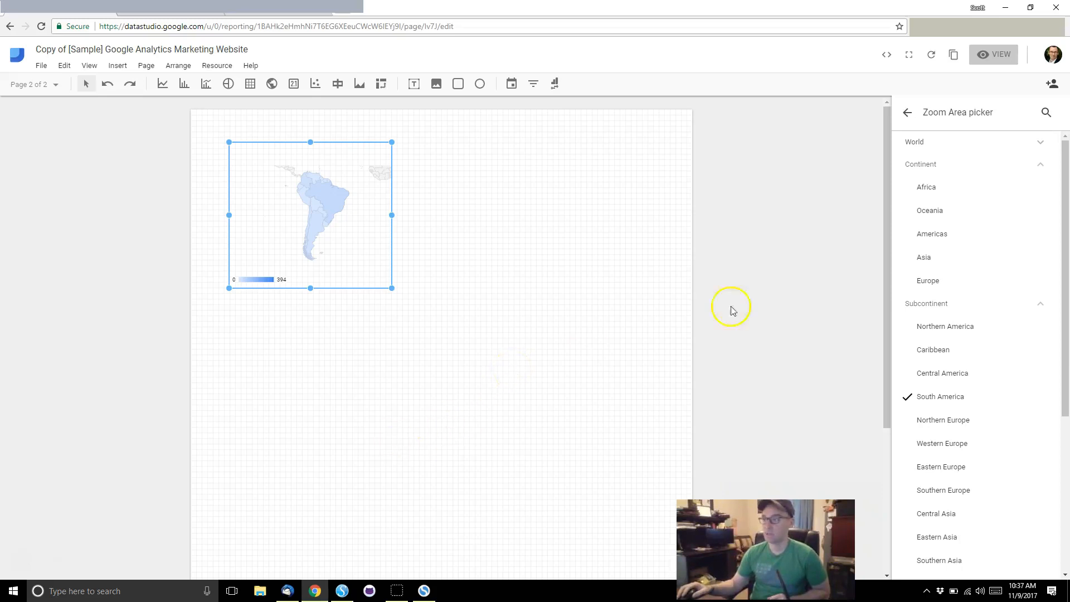
Step: From the geo map's data source setting, start a new data source to reach the connector list
click(910, 116)
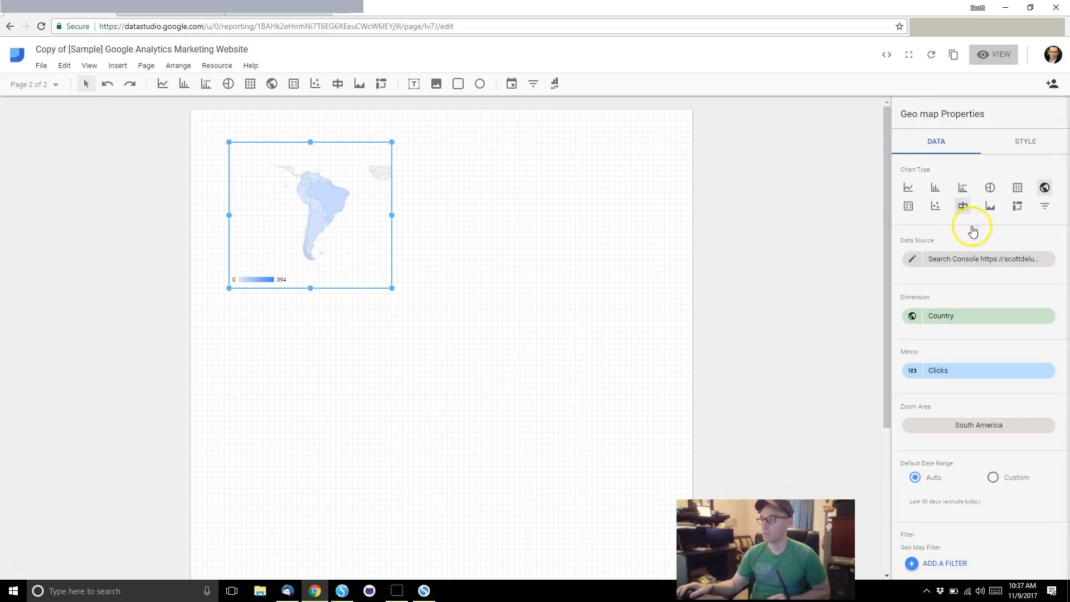
click(980, 266)
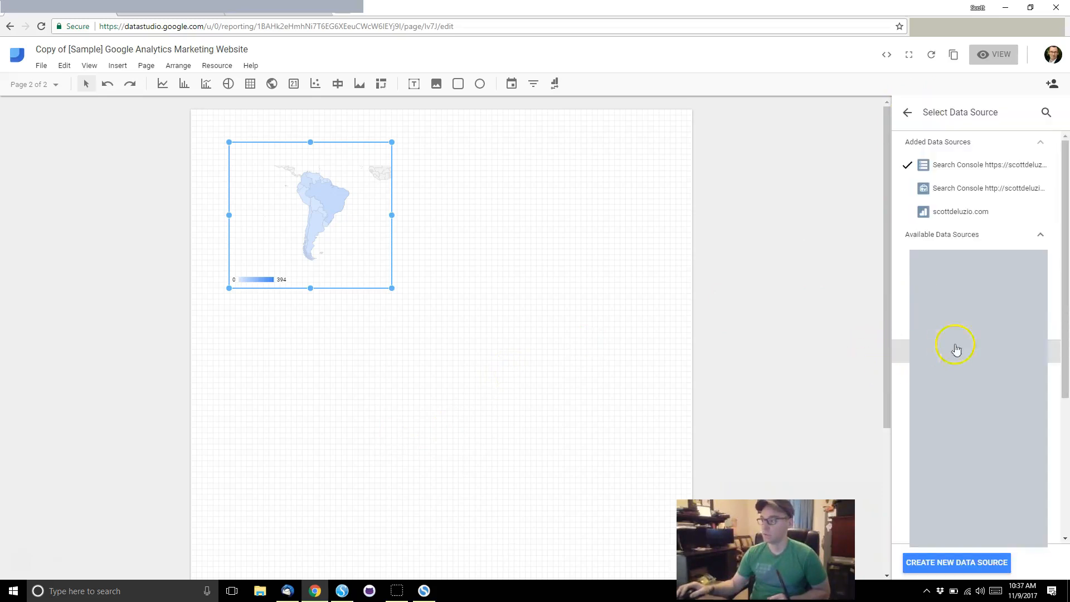
click(956, 563)
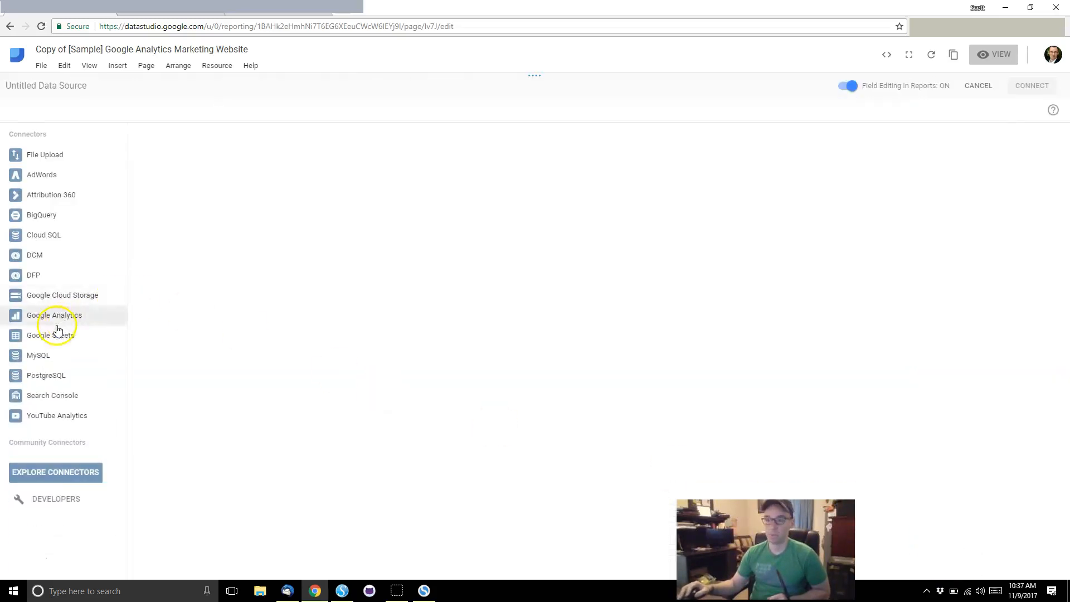